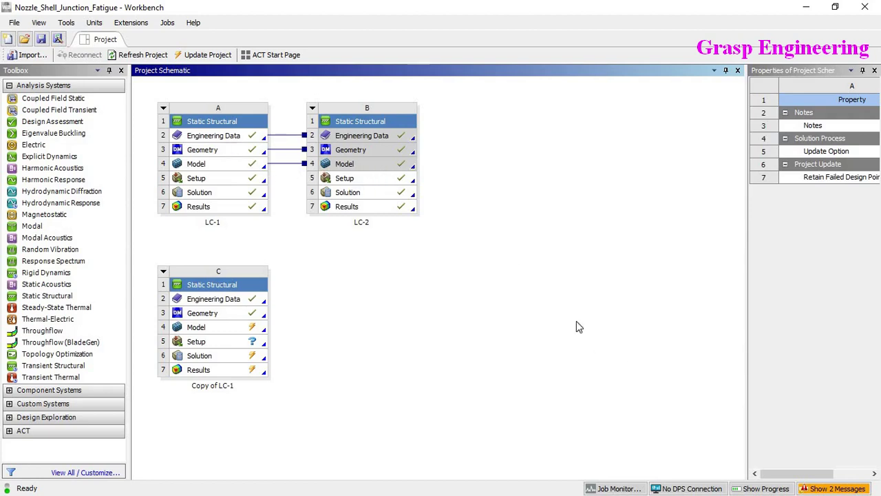
Open the model of the Copy of LC-1 static structural system in Mechanical.
{"action": "double_click", "coordinate": [221, 386]}
{"action": "left_click", "coordinate": [433, 346]}
{"action": "left_click", "coordinate": [220, 314]}
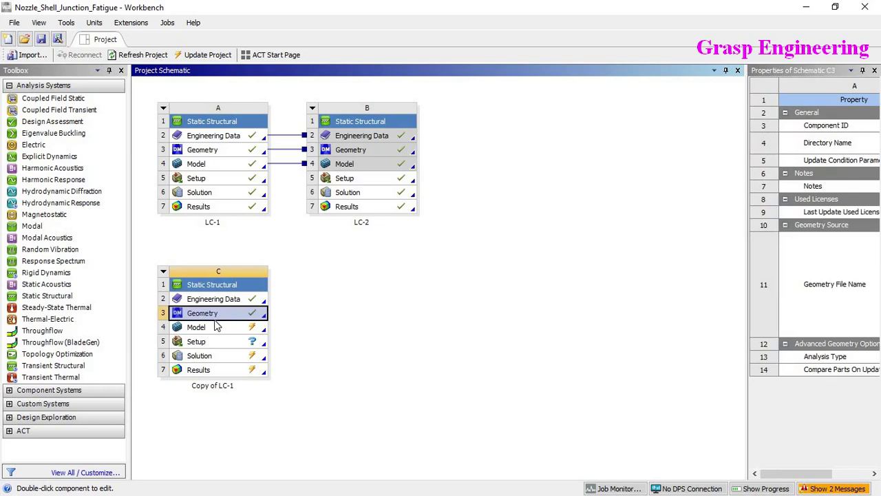
{"action": "double_click", "coordinate": [210, 329]}
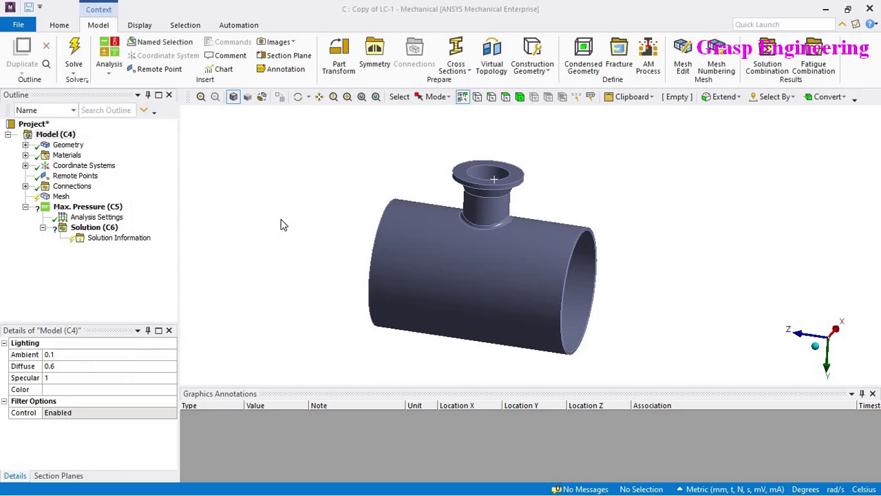
{"action": "mouse_move", "coordinate": [454, 267]}
{"action": "middle_mouse_down"}
{"action": "mouse_move", "coordinate": [409, 267]}
{"action": "mouse_move", "coordinate": [376, 280]}
{"action": "mouse_move", "coordinate": [540, 268]}
{"action": "mouse_move", "coordinate": [464, 268]}
{"action": "mouse_move", "coordinate": [455, 279]}
{"action": "middle_mouse_up"}
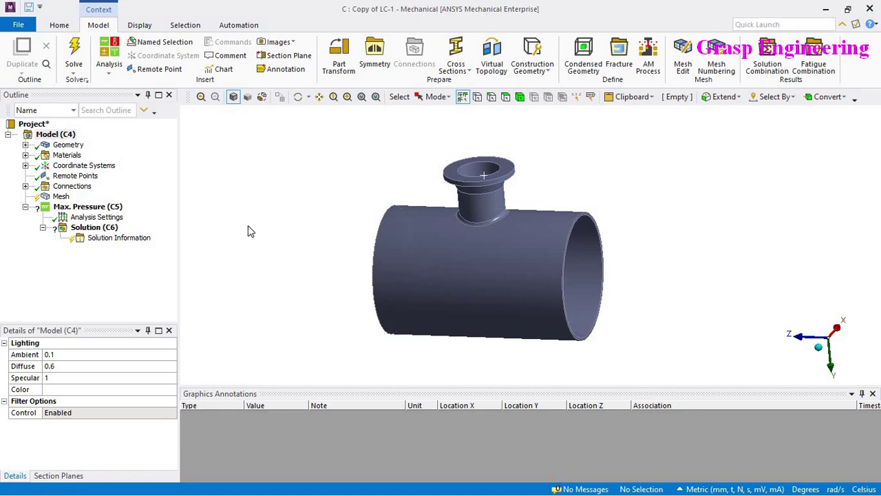
Expand the model's materials and inspect the Structural Steel definition and the list of available materials.
{"action": "left_click", "coordinate": [25, 155]}
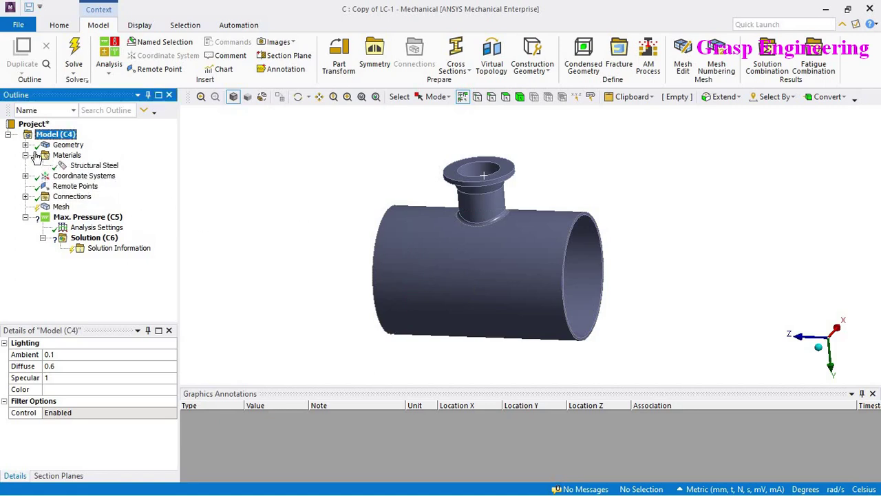
{"action": "left_click", "coordinate": [81, 166]}
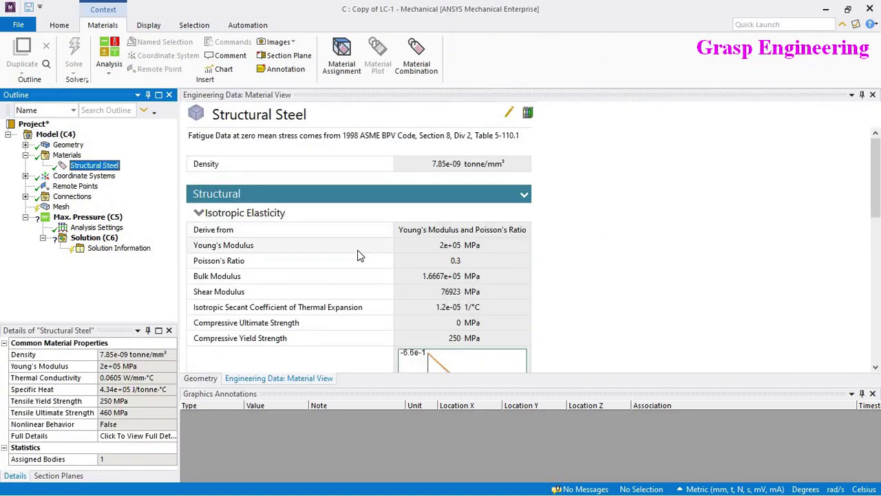
{"action": "right_click", "coordinate": [94, 168]}
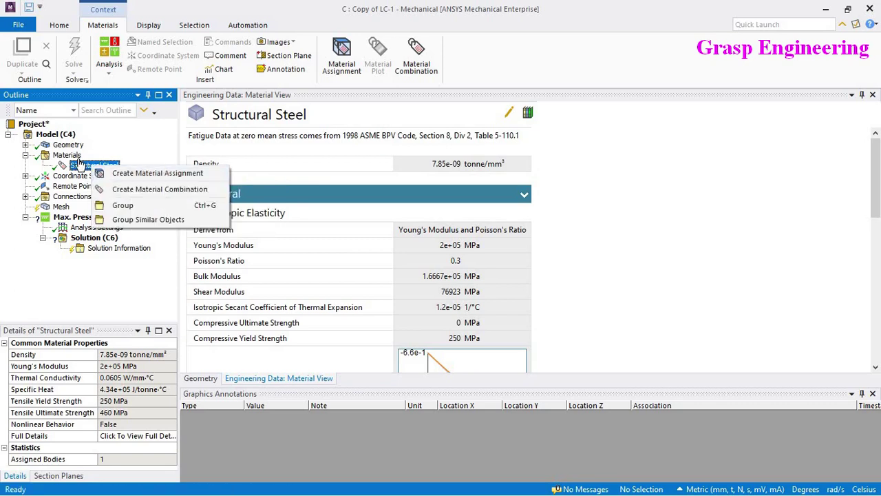
{"action": "left_click", "coordinate": [67, 155]}
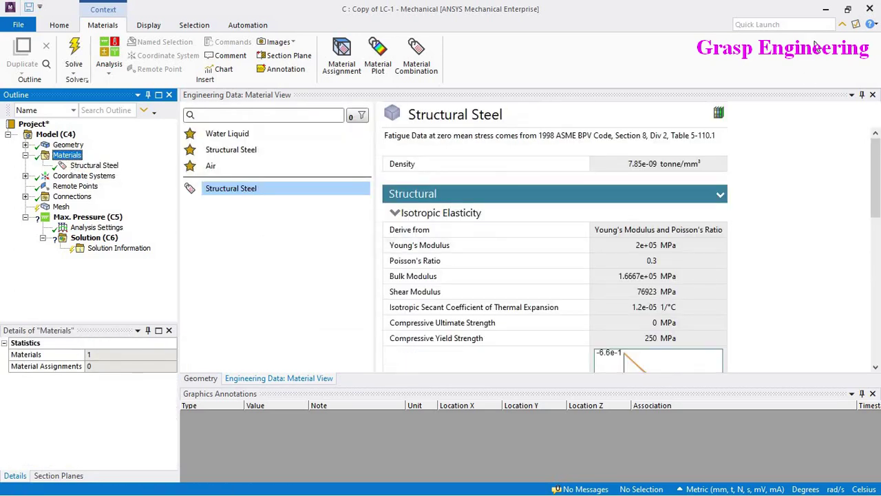
Switch to Workbench, open the Engineering Data of Copy of LC-1, and look at the material list and its new-material entry.
{"action": "left_click", "coordinate": [826, 9]}
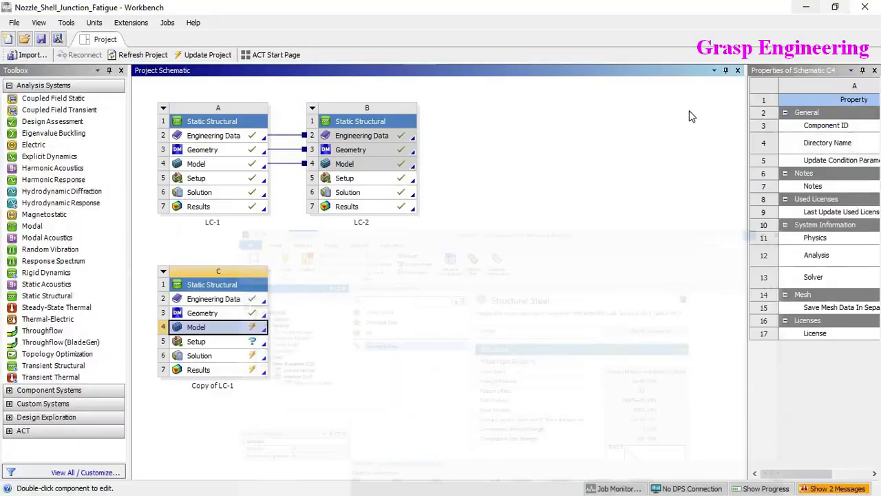
{"action": "double_click", "coordinate": [206, 301]}
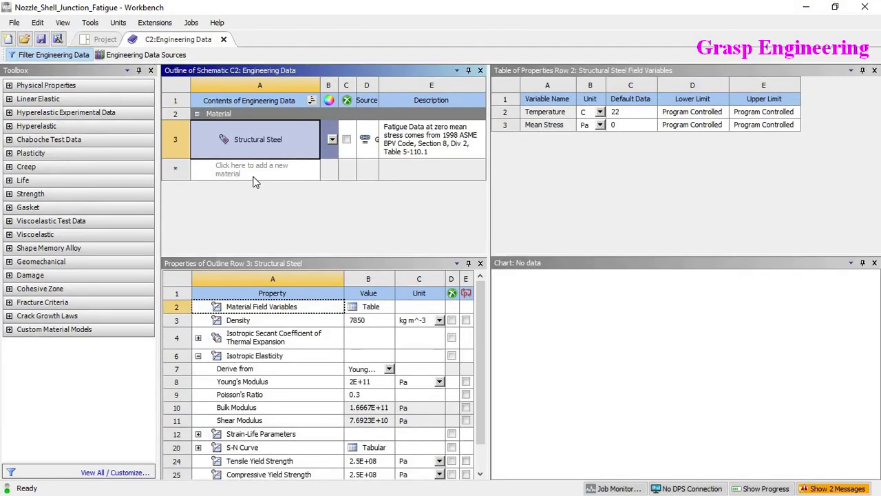
{"action": "left_click", "coordinate": [253, 176]}
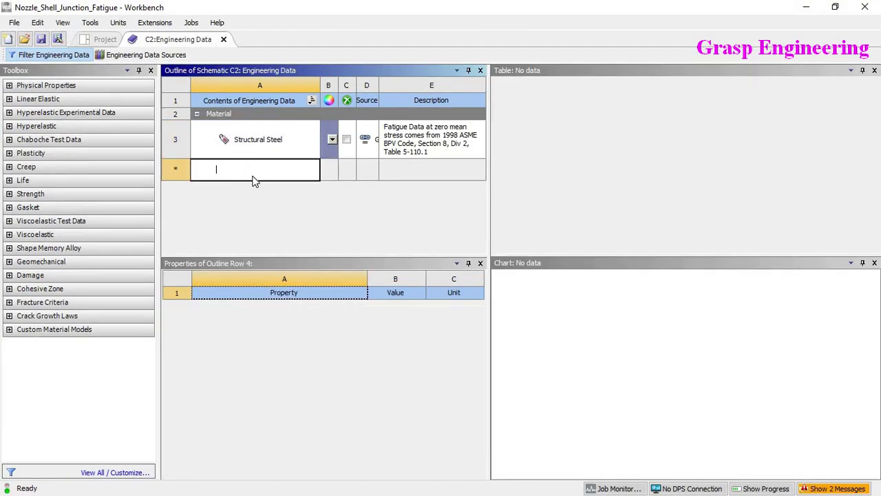
{"action": "left_click", "coordinate": [10, 87]}
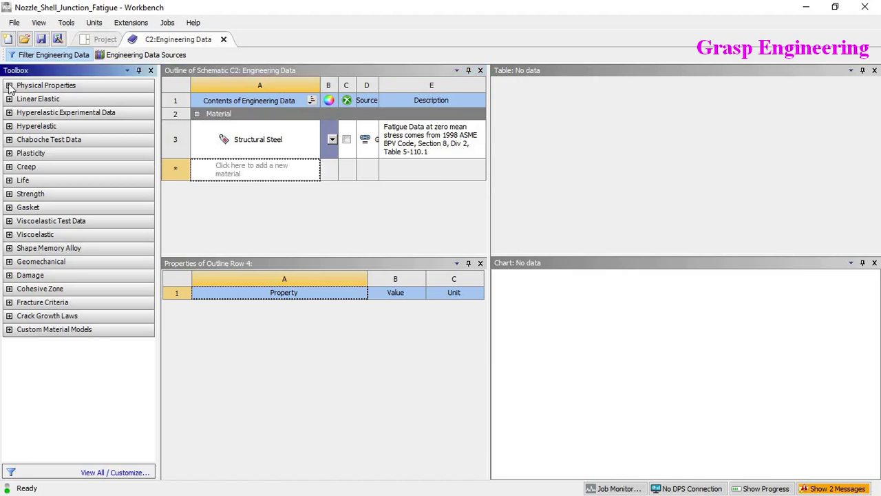
Switch back to the Copy of LC-1 Mechanical window and review the Structural Steel properties, including its strain-life and S-N curves.
{"action": "left_click", "coordinate": [806, 8]}
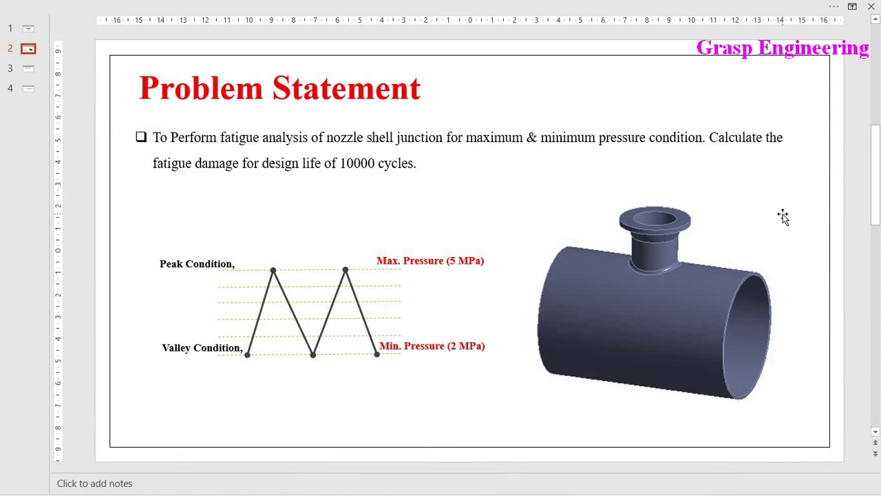
{"action": "key", "text": "alt+Tab"}
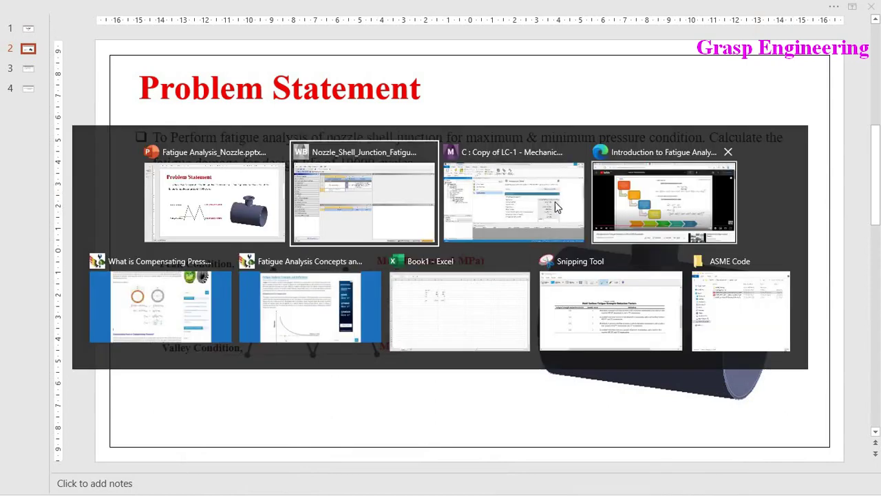
{"action": "left_click", "coordinate": [234, 220]}
{"action": "key", "text": "alt+Tab"}
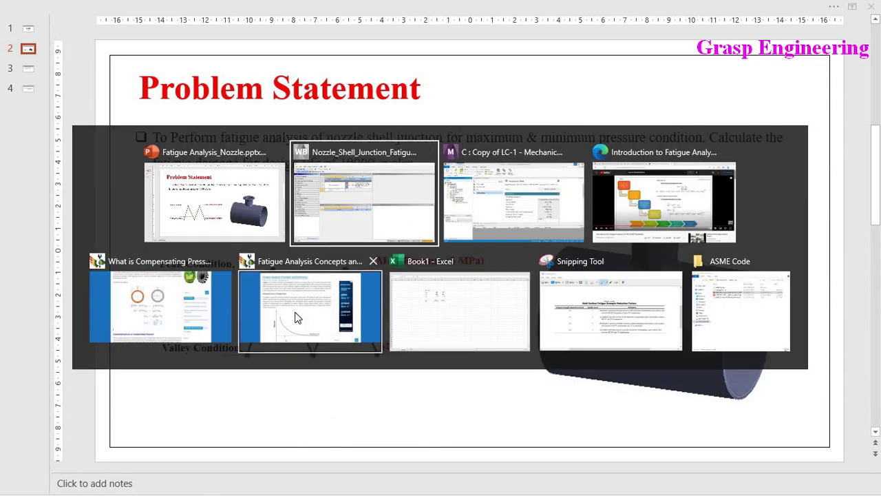
{"action": "left_click", "coordinate": [534, 215]}
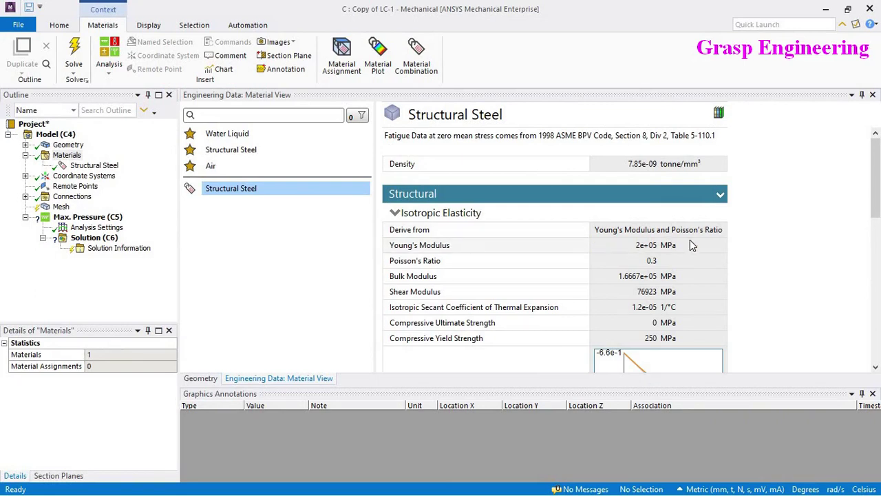
{"action": "scroll", "coordinate": [649, 333], "scroll_direction": "down", "scroll_amount": 3}
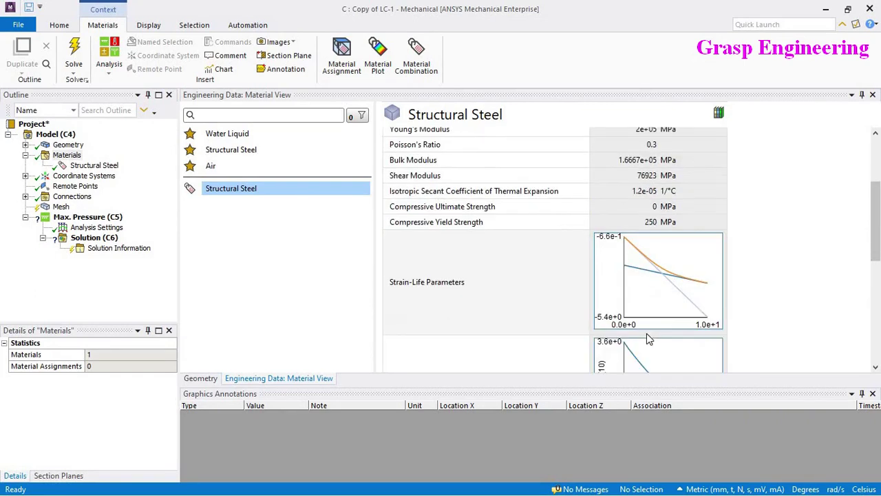
{"action": "scroll", "coordinate": [669, 296], "scroll_direction": "down", "scroll_amount": 5}
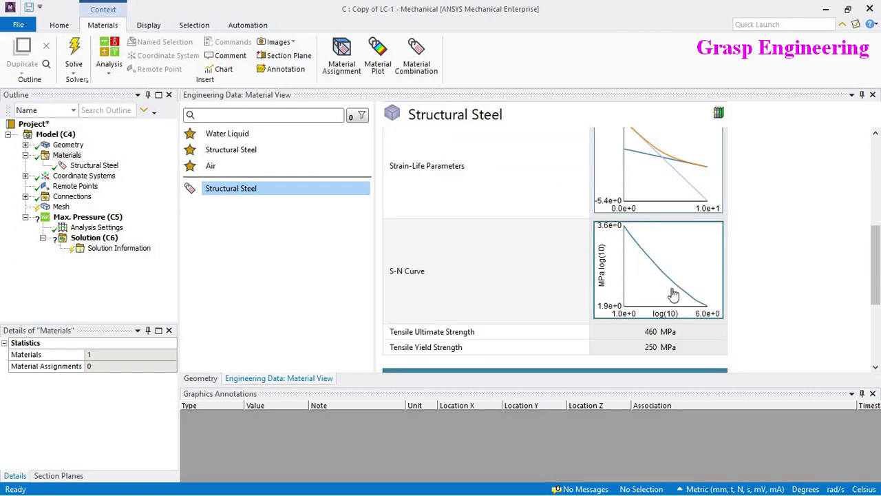
{"action": "scroll", "coordinate": [665, 310], "scroll_direction": "down", "scroll_amount": 2}
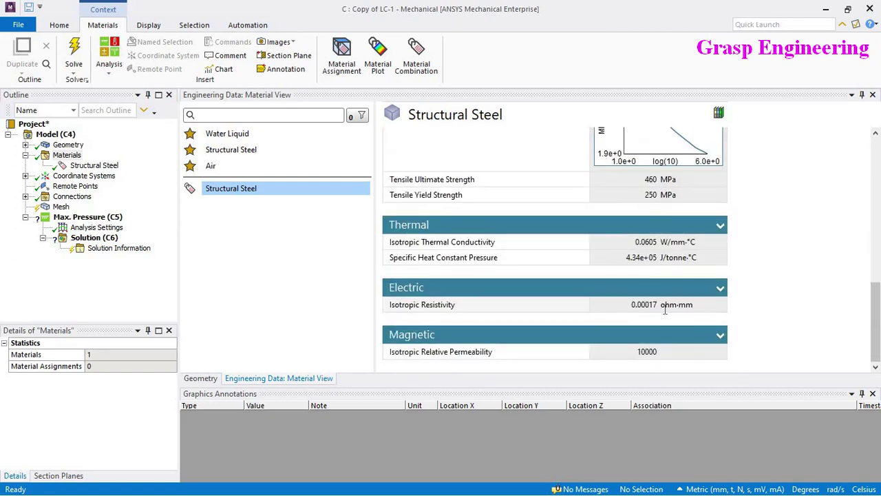
{"action": "scroll", "coordinate": [666, 310], "scroll_direction": "up", "scroll_amount": 2}
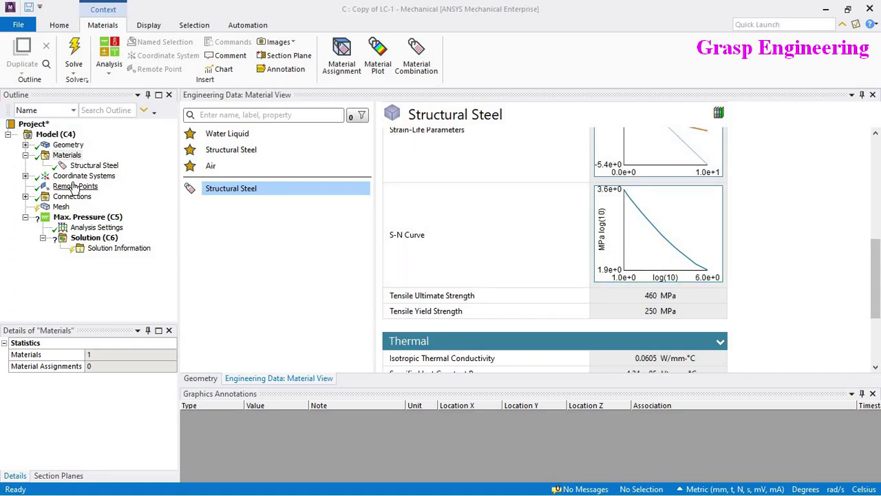
Add a mesh sizing control on the whole nozzle-shell body with an element size of 20 mm.
{"action": "left_click", "coordinate": [73, 186]}
{"action": "left_click", "coordinate": [61, 206]}
{"action": "middle_click_drag", "start_coordinate": [618, 289], "coordinate": [585, 276]}
{"action": "left_click", "coordinate": [520, 97]}
{"action": "right_click", "coordinate": [57, 208]}
{"action": "mouse_move", "coordinate": [186, 212]}
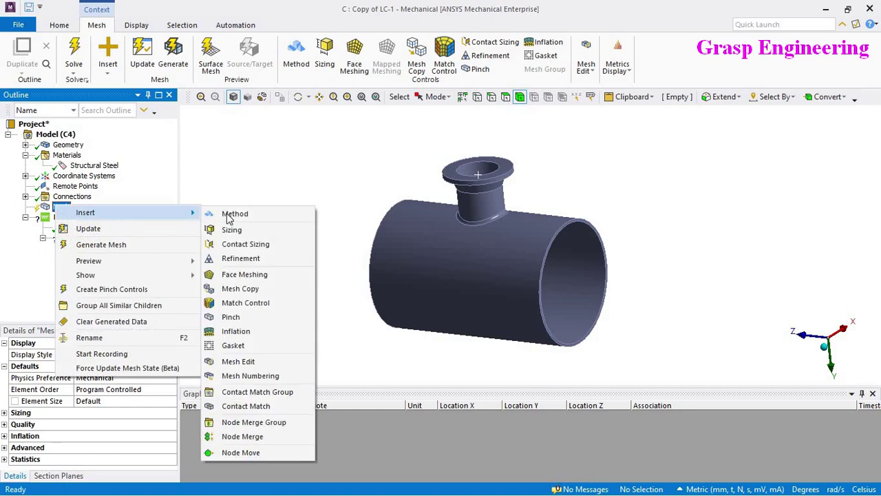
{"action": "left_click", "coordinate": [232, 230]}
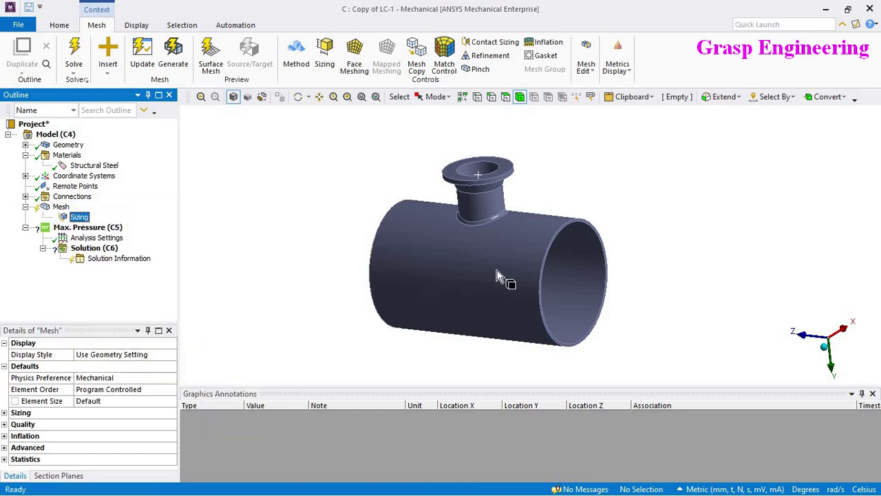
{"action": "left_click", "coordinate": [497, 270]}
{"action": "left_click", "coordinate": [101, 369]}
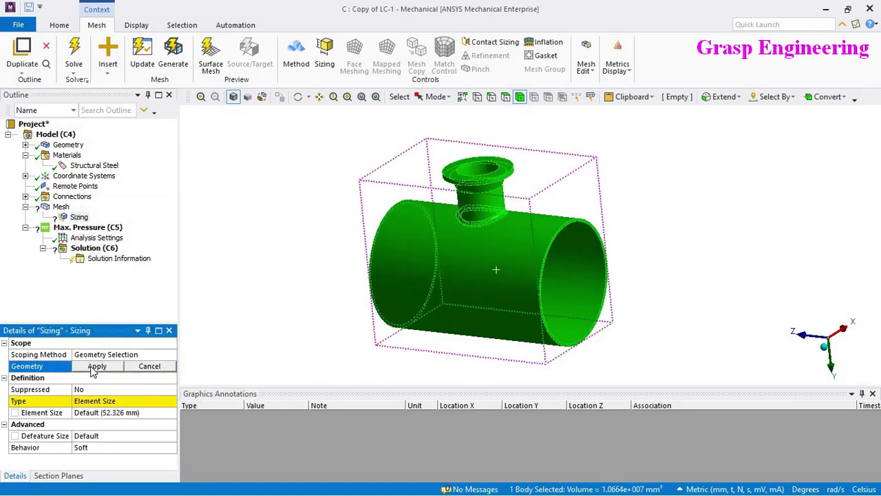
{"action": "left_click", "coordinate": [94, 366]}
{"action": "left_click", "coordinate": [106, 412]}
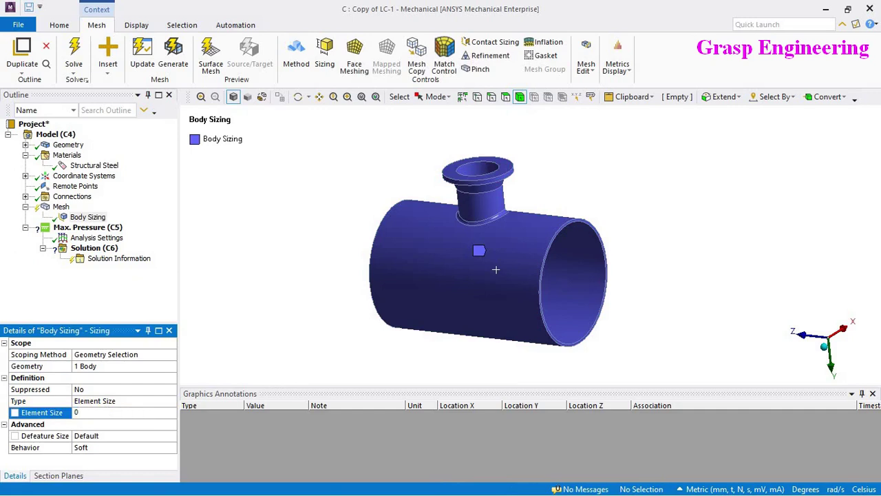
{"action": "key", "text": "Return"}
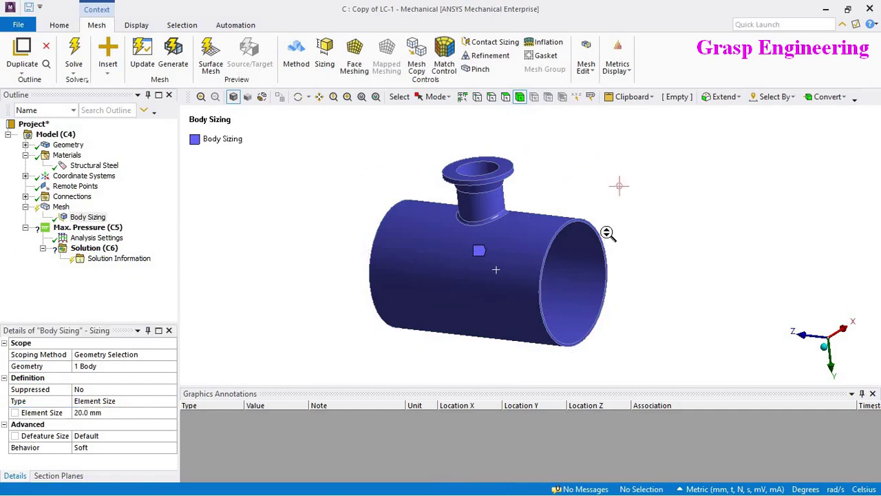
Add a face sizing with a 15 mm element size on the outer and inner junction faces between nozzle and shell.
{"action": "scroll", "coordinate": [607, 234], "scroll_direction": "up", "scroll_amount": 3}
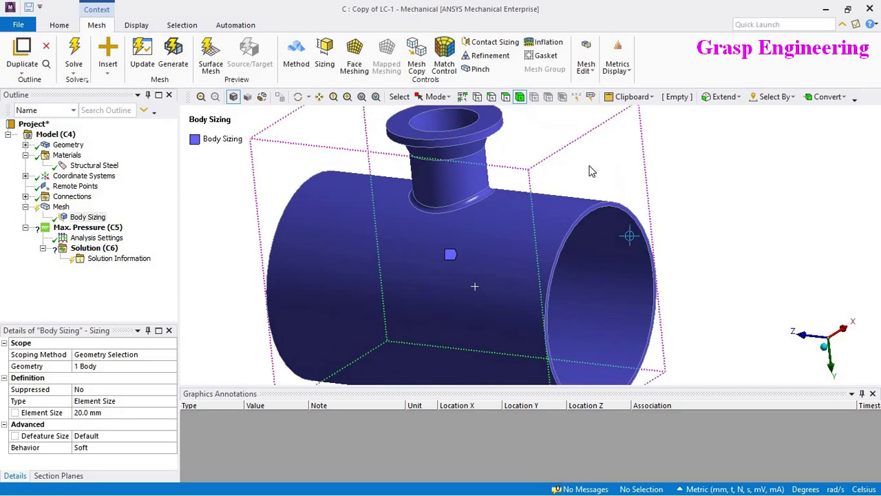
{"action": "left_click", "coordinate": [486, 198]}
{"action": "middle_click_drag", "start_coordinate": [581, 255], "coordinate": [480, 215]}
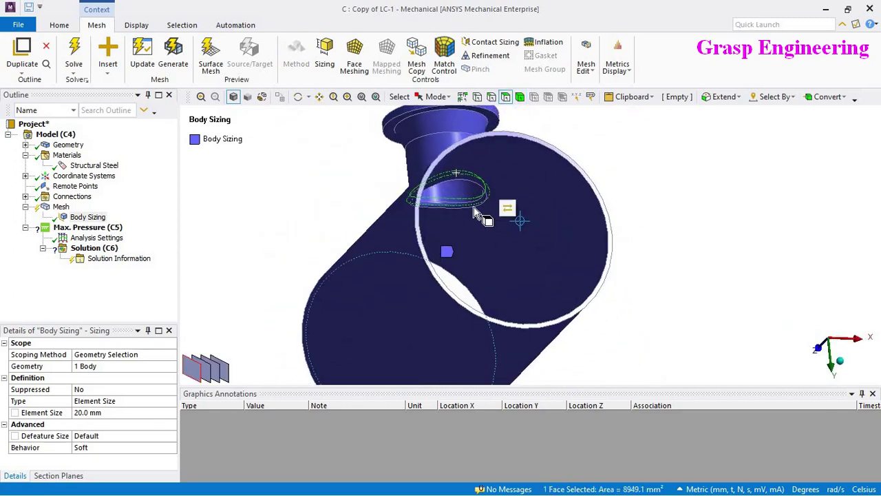
{"action": "left_click", "coordinate": [466, 205], "text": "ctrl"}
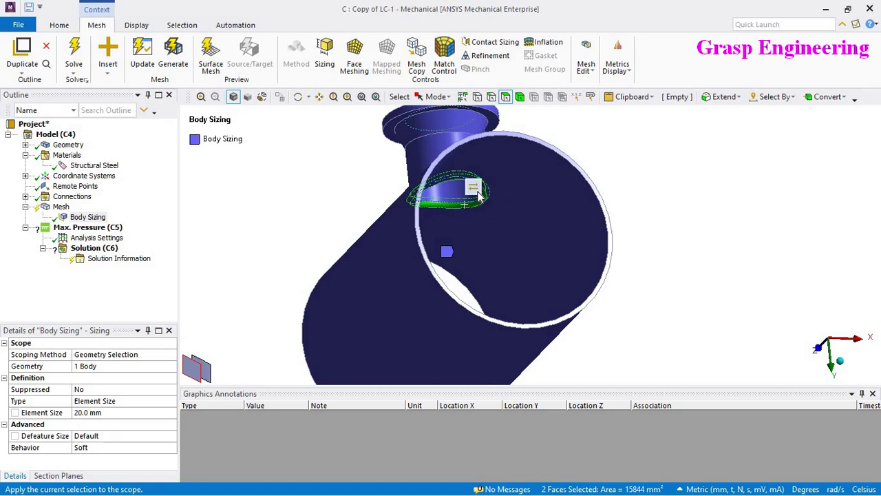
{"action": "right_click", "coordinate": [452, 157]}
{"action": "mouse_move", "coordinate": [476, 166]}
{"action": "left_click", "coordinate": [662, 166]}
{"action": "left_click", "coordinate": [110, 413]}
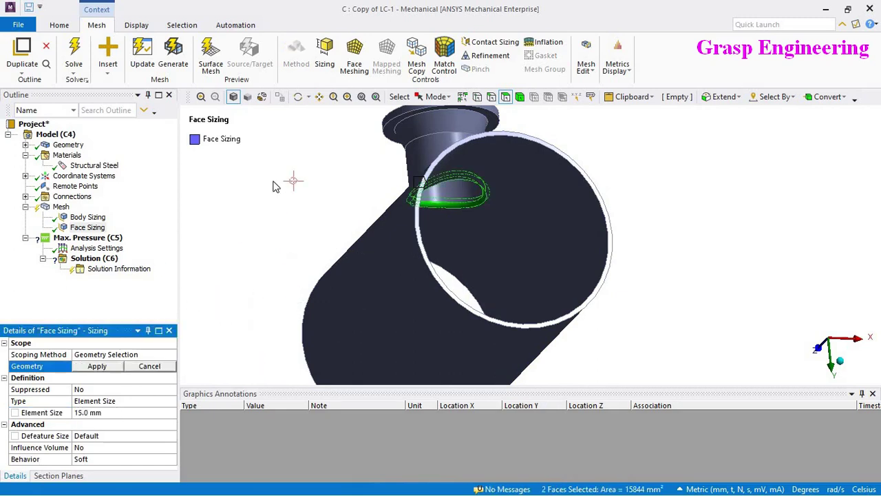
Add a mapped face meshing control on the same two junction faces with 2 internal divisions.
{"action": "right_click", "coordinate": [274, 158]}
{"action": "mouse_move", "coordinate": [441, 165]}
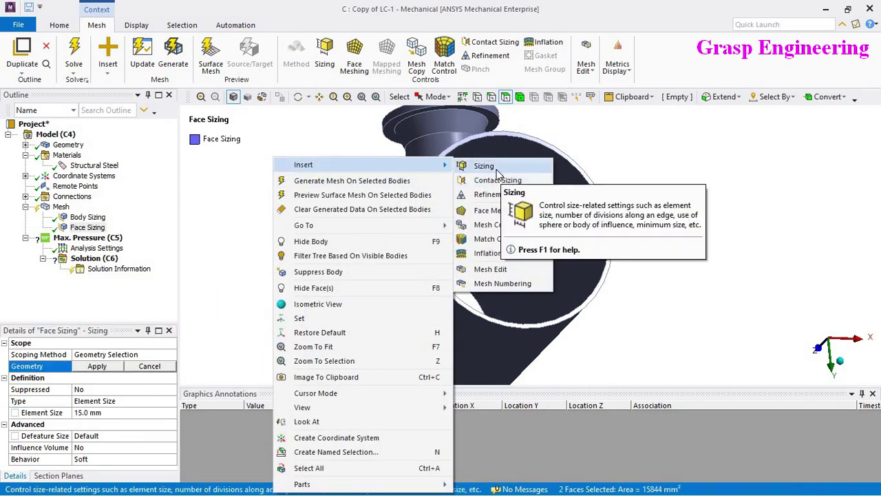
{"action": "left_click", "coordinate": [499, 210]}
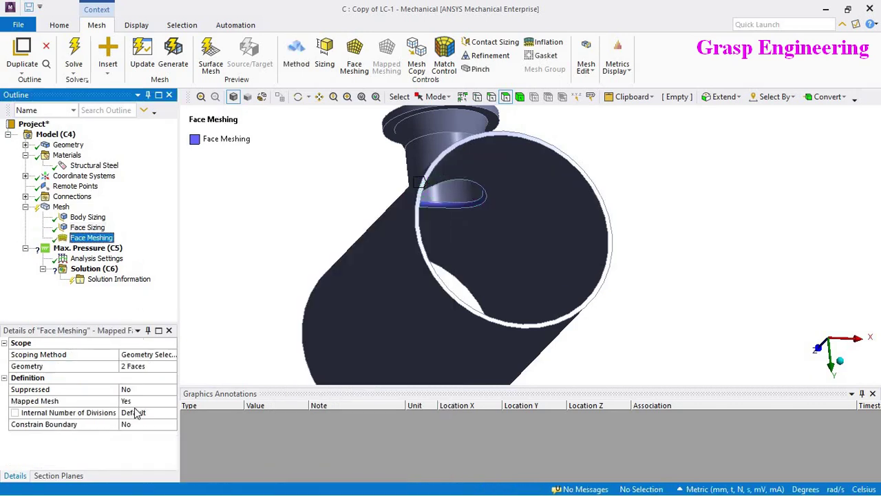
{"action": "left_click", "coordinate": [136, 412]}
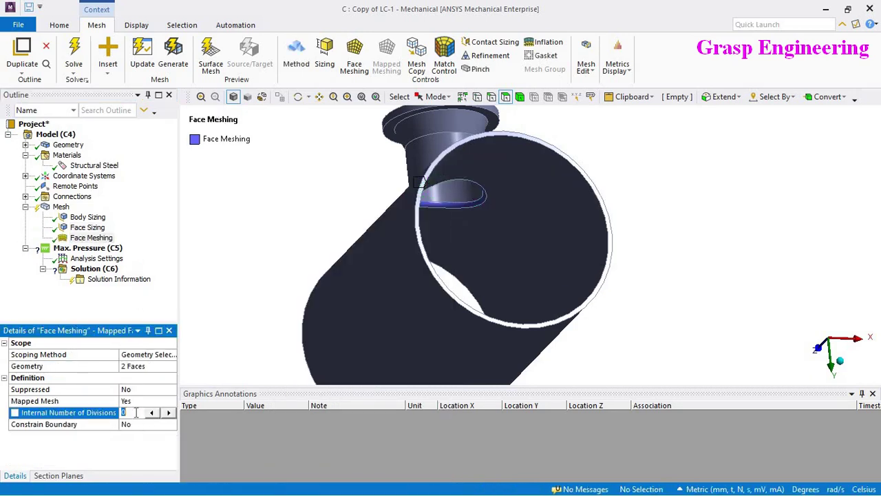
{"action": "left_click", "coordinate": [283, 297]}
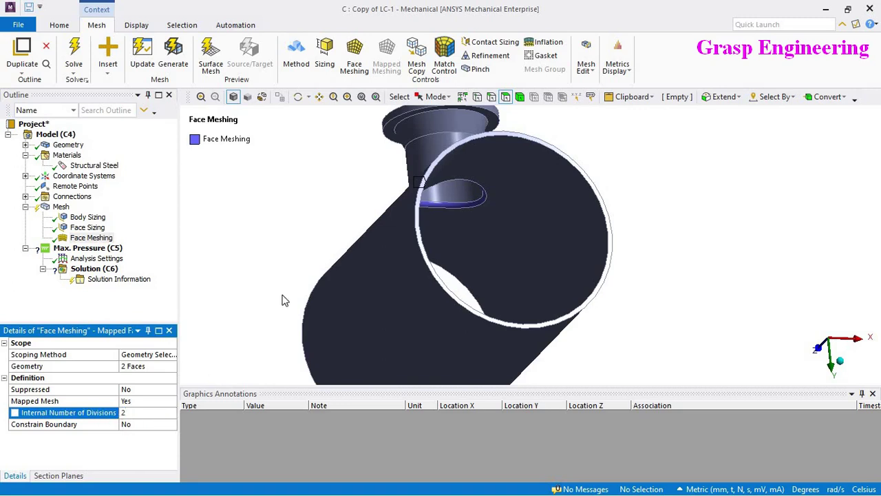
Generate the mesh for the nozzle-shell model.
{"action": "middle_click_drag", "start_coordinate": [482, 241], "coordinate": [517, 291]}
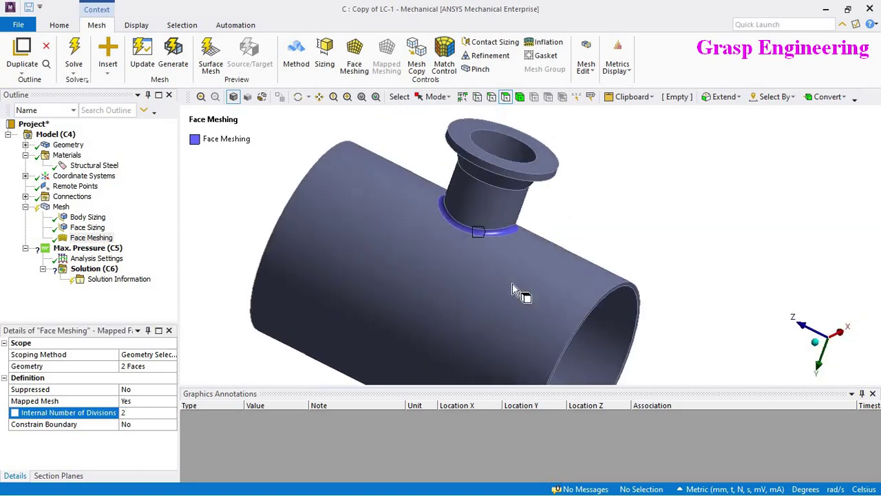
{"action": "scroll", "coordinate": [496, 269], "scroll_direction": "up", "scroll_amount": 2}
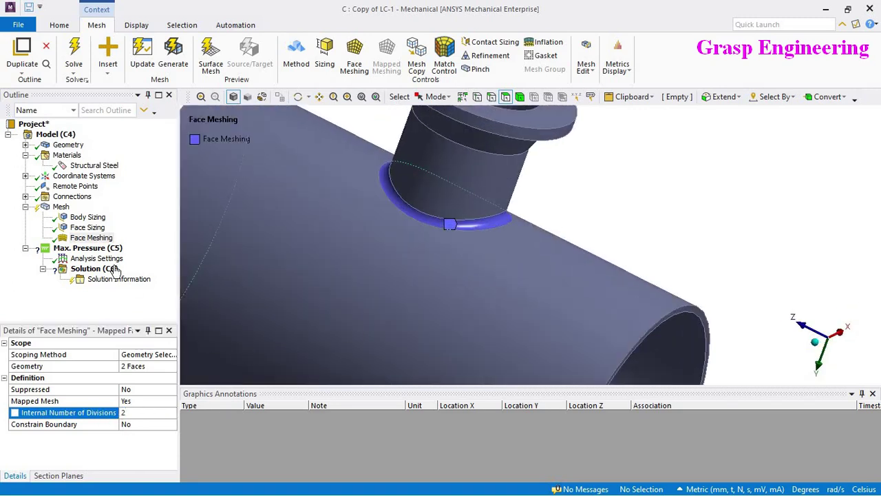
{"action": "right_click", "coordinate": [61, 207]}
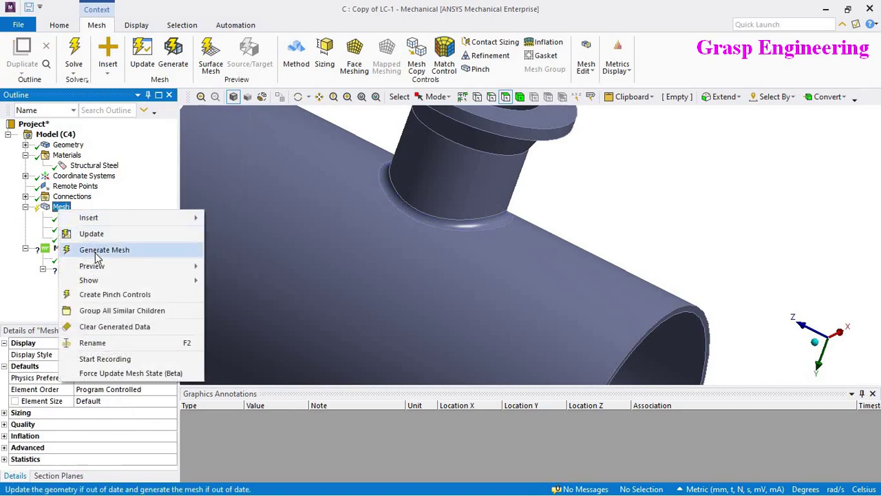
{"action": "left_click", "coordinate": [90, 250]}
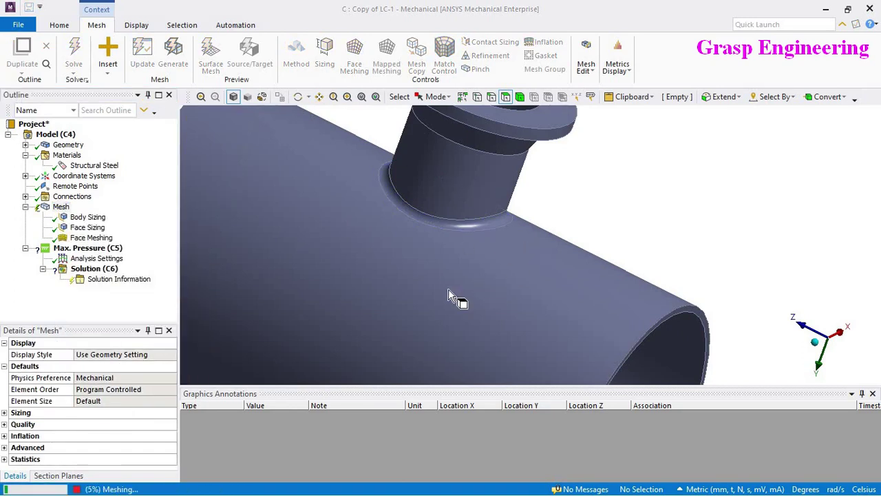
{"action": "middle_click_drag", "start_coordinate": [449, 294], "coordinate": [633, 217]}
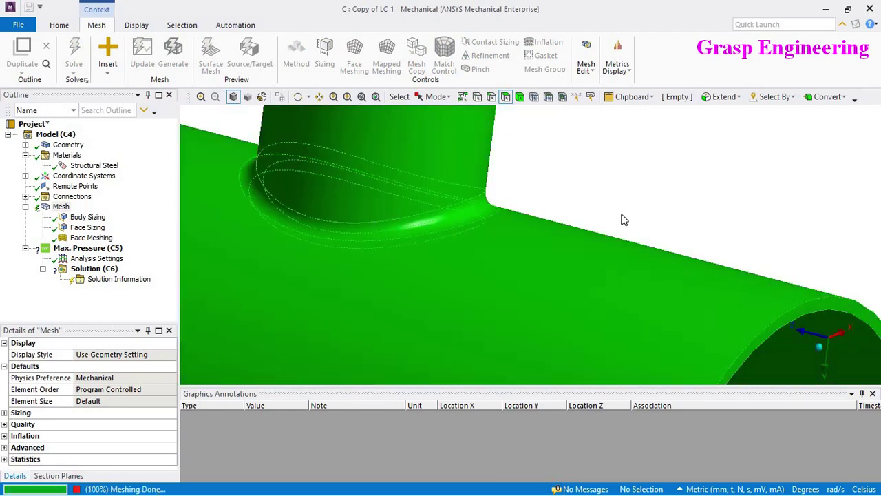
{"action": "middle_click_drag", "start_coordinate": [663, 212], "coordinate": [641, 262]}
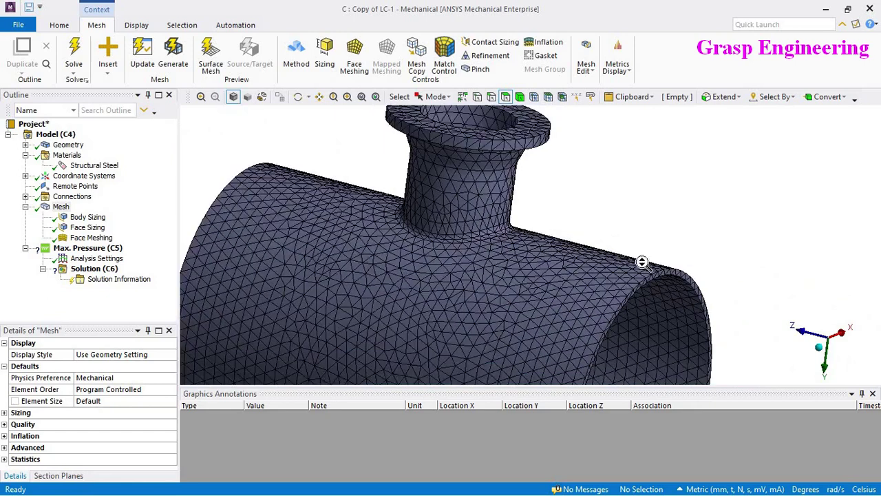
Inspect the generated mesh around the nozzle-shell junction and compare it with the faces covered by the face meshing control.
{"action": "scroll", "coordinate": [642, 262], "scroll_direction": "down", "scroll_amount": 4}
{"action": "mouse_move", "coordinate": [511, 256]}
{"action": "middle_mouse_down"}
{"action": "mouse_move", "coordinate": [494, 272]}
{"action": "mouse_move", "coordinate": [504, 266]}
{"action": "middle_mouse_up"}
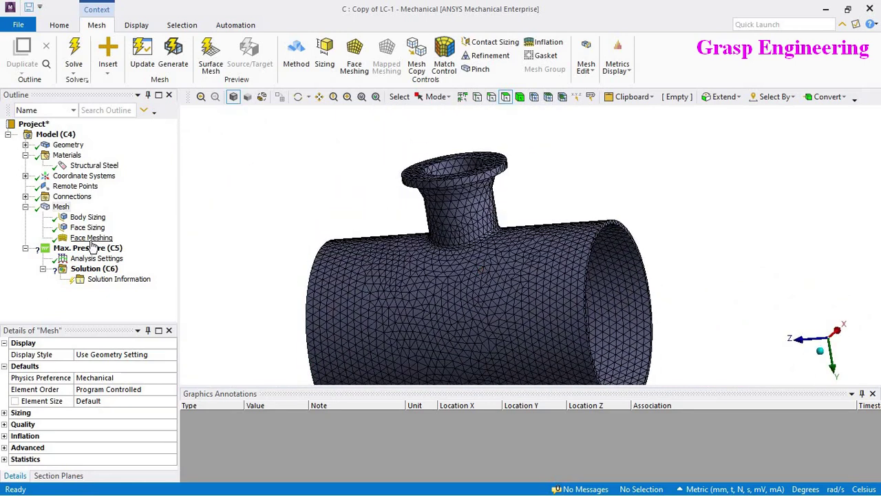
{"action": "left_click", "coordinate": [92, 238]}
{"action": "scroll", "coordinate": [486, 252], "scroll_direction": "up", "scroll_amount": 6}
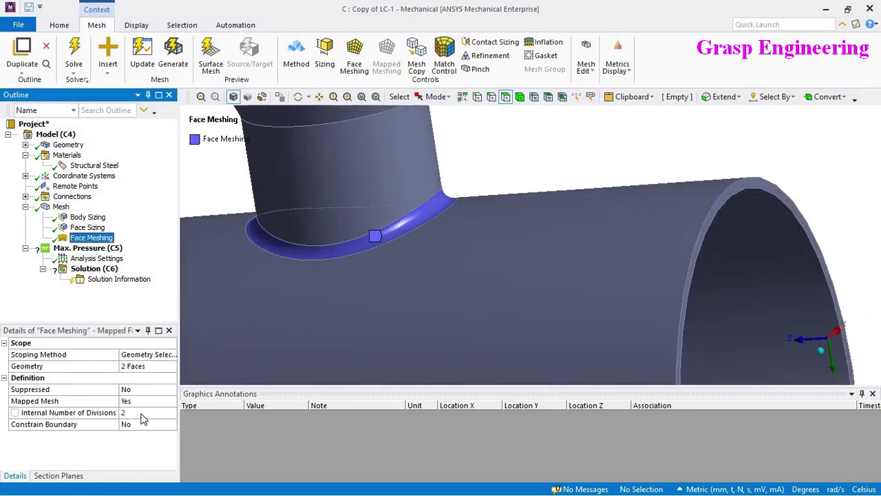
{"action": "left_click", "coordinate": [60, 207]}
{"action": "scroll", "coordinate": [413, 240], "scroll_direction": "up", "scroll_amount": 5}
{"action": "middle_click_drag", "start_coordinate": [445, 209], "coordinate": [441, 183]}
{"action": "scroll", "coordinate": [447, 211], "scroll_direction": "down", "scroll_amount": 5}
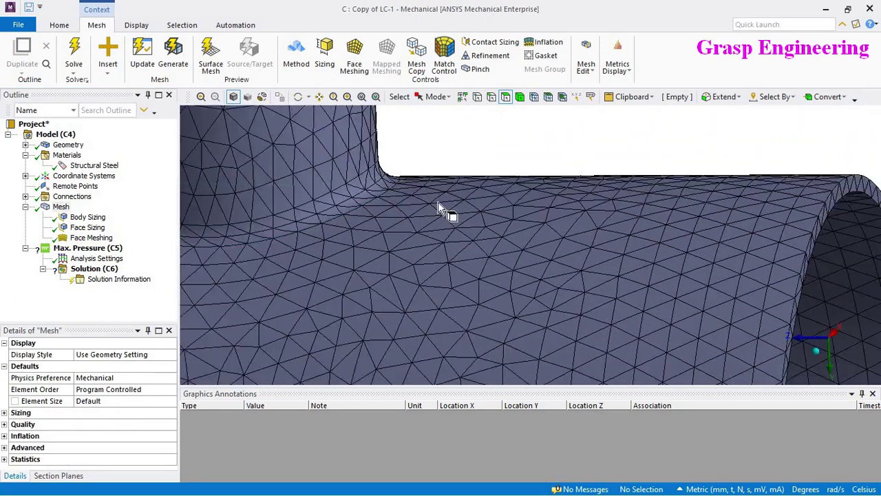
Set the junction face meshing's internal number of divisions to 3 and regenerate the mesh.
{"action": "left_click", "coordinate": [90, 238]}
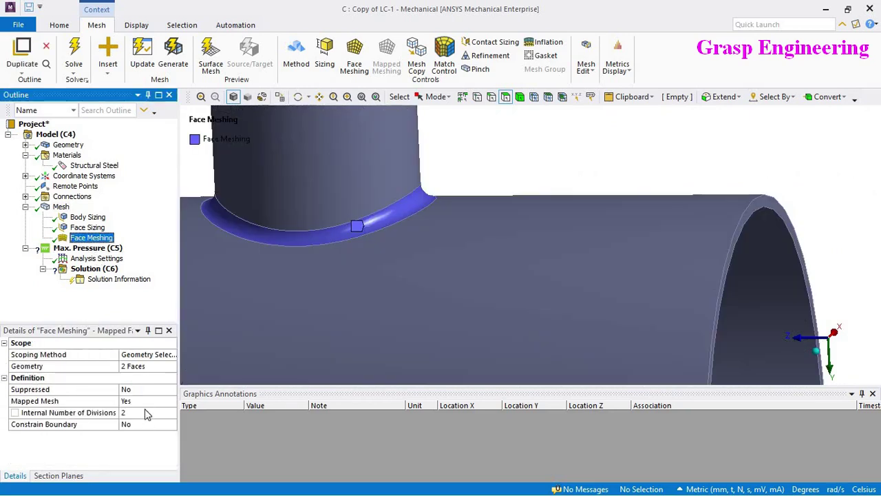
{"action": "left_click", "coordinate": [128, 412]}
{"action": "type", "text": "3"}
{"action": "key", "text": "Return"}
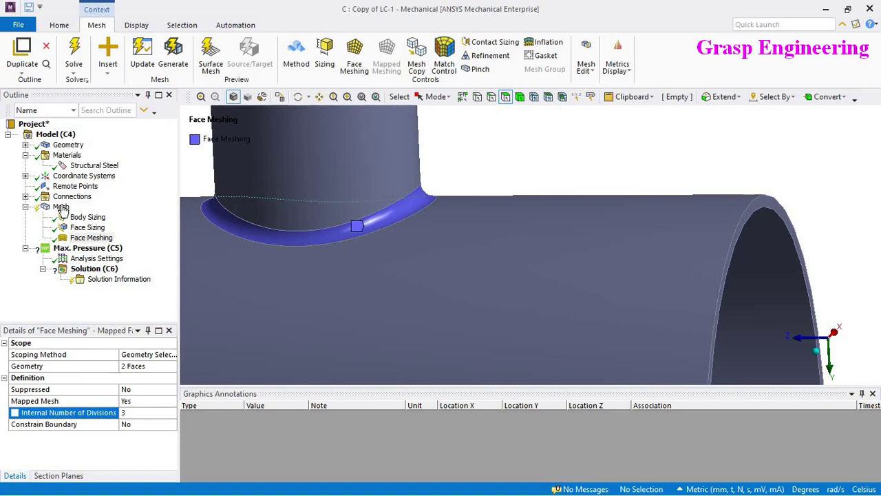
{"action": "right_click", "coordinate": [61, 206]}
{"action": "left_click", "coordinate": [150, 229]}
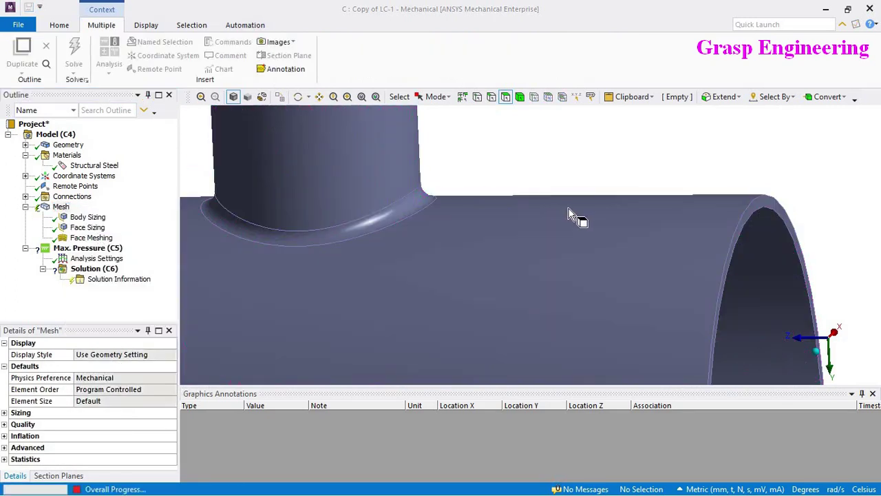
Examine the refined mesh on the inner and outer junction faces, inside the shell and around the nozzle.
{"action": "scroll", "coordinate": [523, 241], "scroll_direction": "down", "scroll_amount": 2}
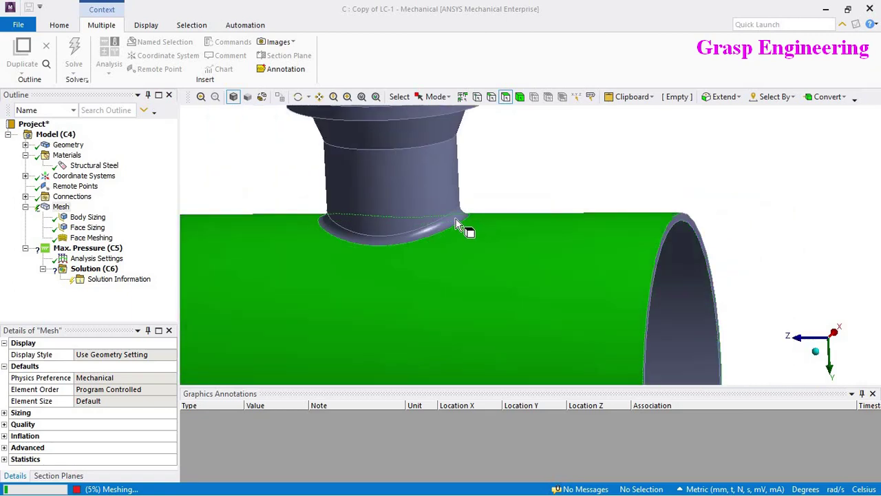
{"action": "middle_click_drag", "start_coordinate": [463, 233], "coordinate": [363, 218]}
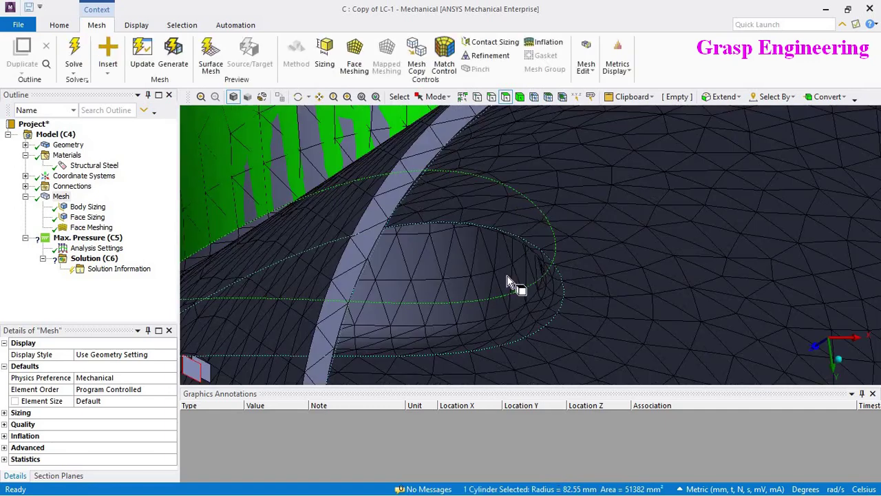
{"action": "scroll", "coordinate": [462, 285], "scroll_direction": "down", "scroll_amount": 3}
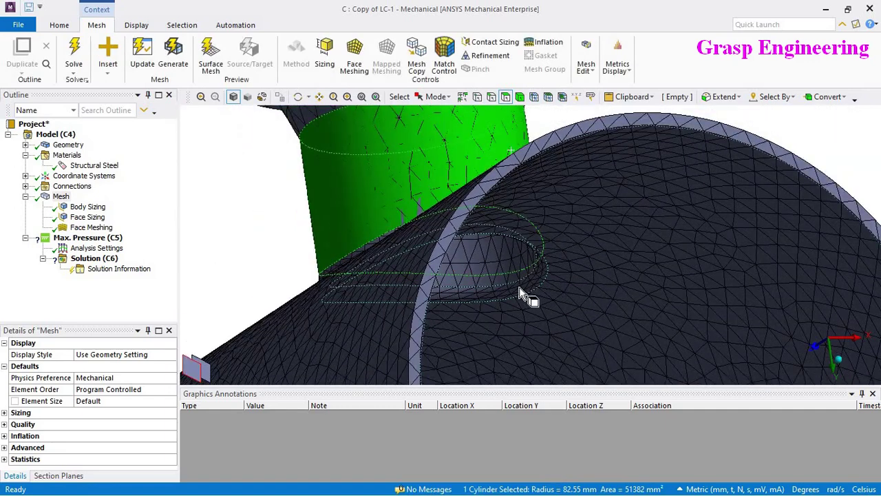
{"action": "left_click", "coordinate": [520, 287]}
{"action": "middle_click_drag", "start_coordinate": [522, 291], "coordinate": [580, 295]}
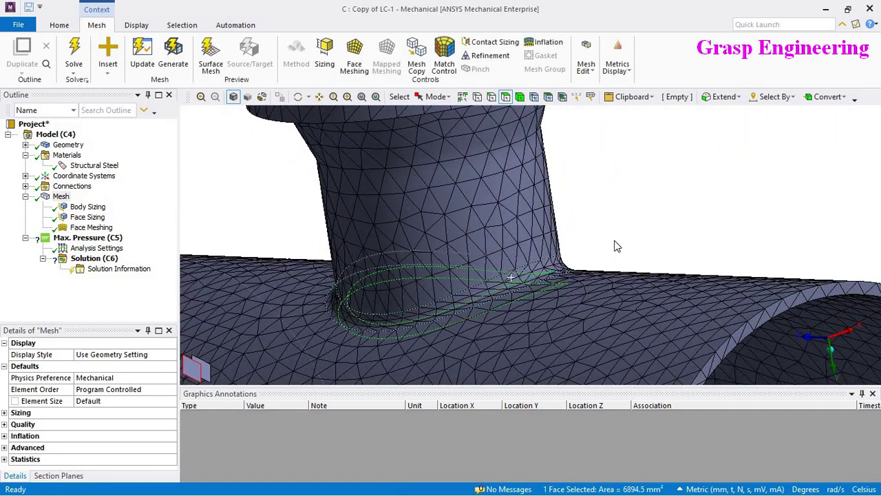
{"action": "left_click", "coordinate": [637, 233]}
{"action": "scroll", "coordinate": [581, 262], "scroll_direction": "down", "scroll_amount": 3}
{"action": "middle_click_drag", "start_coordinate": [531, 270], "coordinate": [639, 200]}
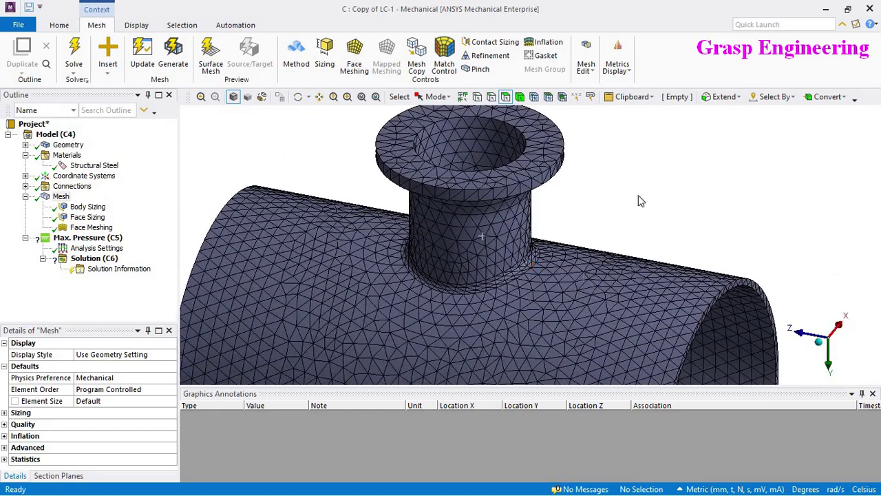
Add a pressure load to the Max. Pressure analysis, scoped to the shell's inner face and all inner faces tangent to it.
{"action": "left_click", "coordinate": [88, 237]}
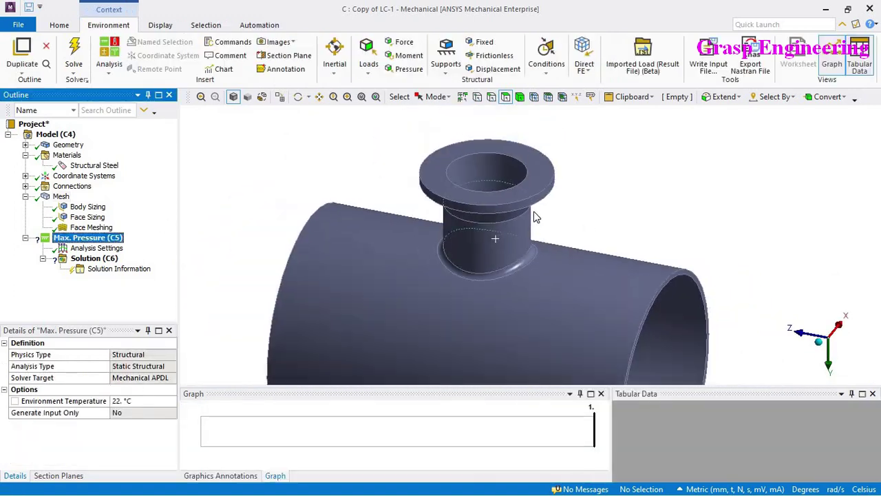
{"action": "scroll", "coordinate": [401, 184], "scroll_direction": "down", "scroll_amount": 2}
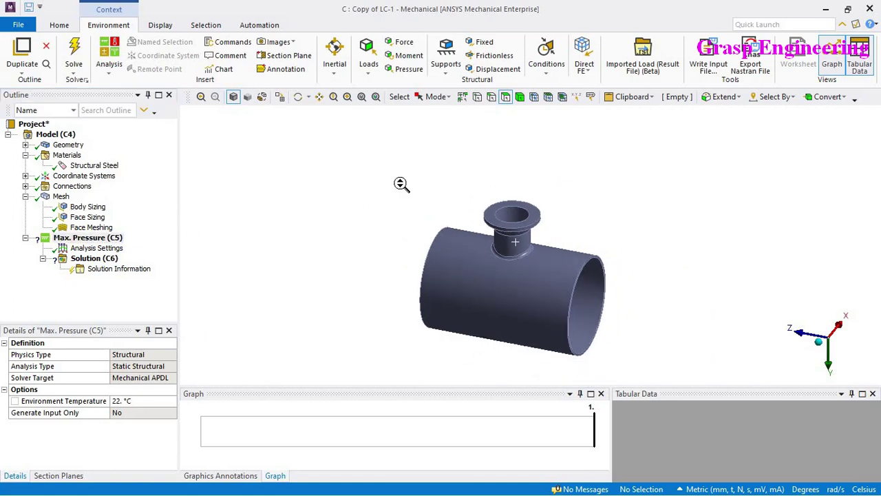
{"action": "middle_click_drag", "start_coordinate": [393, 221], "coordinate": [358, 194]}
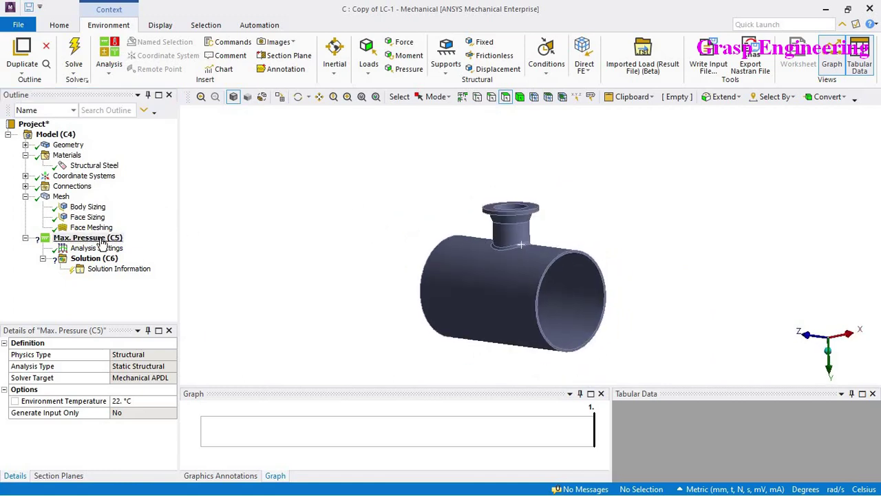
{"action": "right_click", "coordinate": [101, 239]}
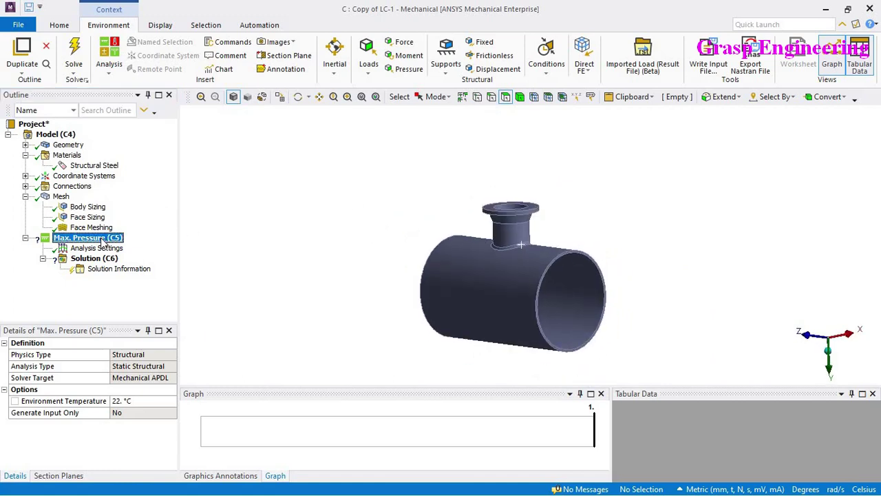
{"action": "mouse_move", "coordinate": [165, 248]}
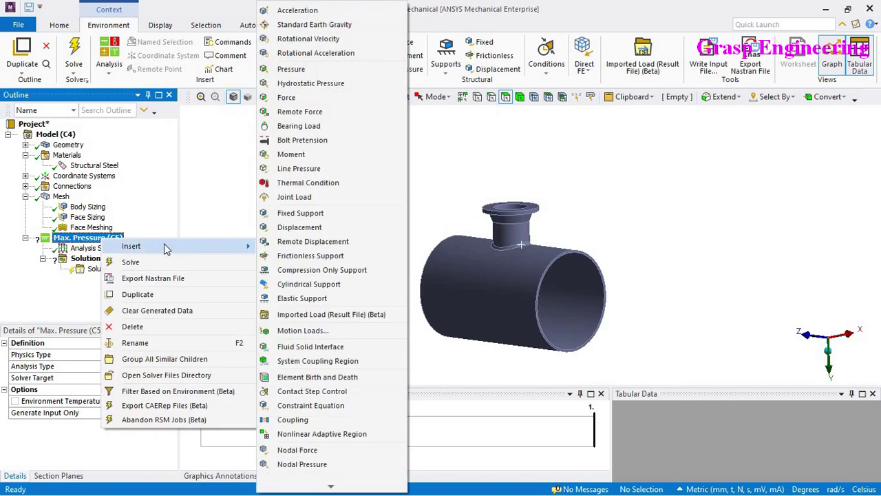
{"action": "left_click", "coordinate": [296, 70]}
{"action": "left_click", "coordinate": [567, 310]}
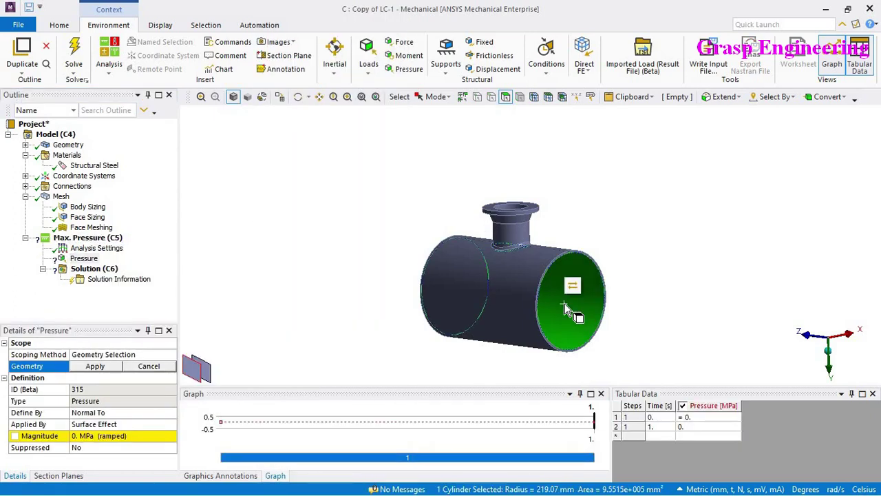
{"action": "left_click", "coordinate": [719, 97]}
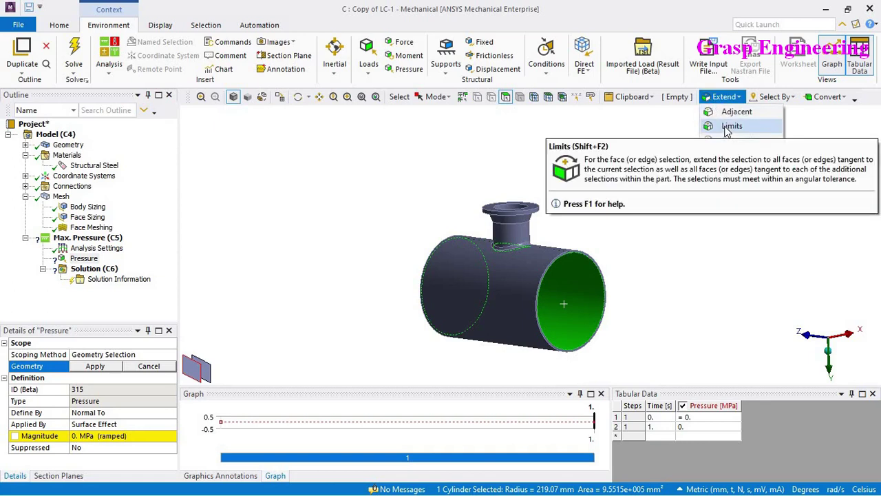
{"action": "left_click", "coordinate": [732, 126]}
{"action": "middle_click_drag", "start_coordinate": [565, 305], "coordinate": [576, 284]}
{"action": "scroll", "coordinate": [541, 272], "scroll_direction": "up", "scroll_amount": 5}
{"action": "scroll", "coordinate": [575, 288], "scroll_direction": "down", "scroll_amount": 2}
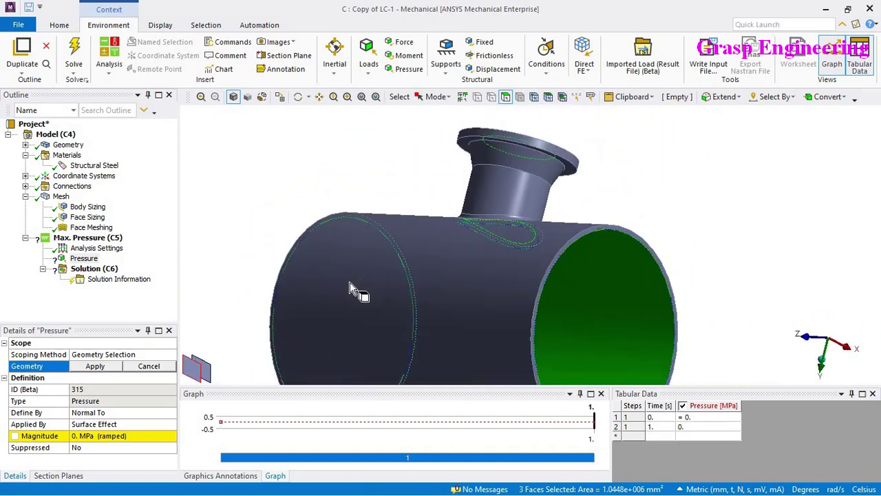
{"action": "left_click", "coordinate": [95, 366]}
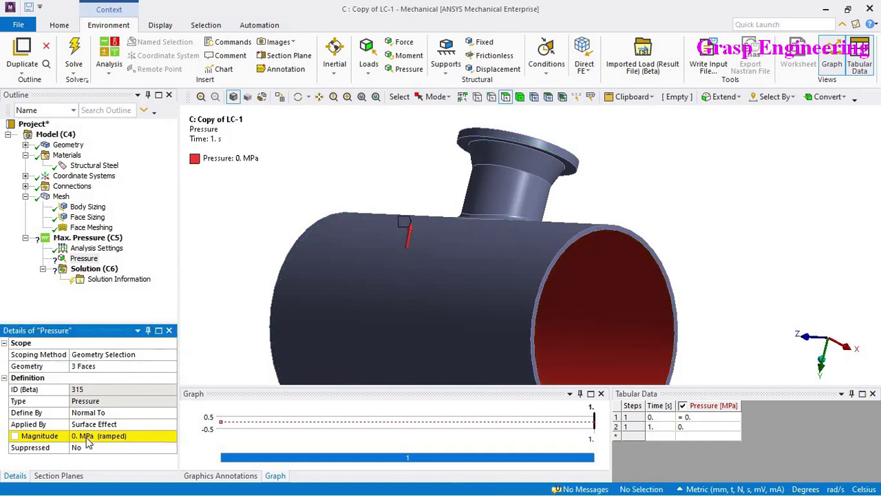
Set the internal pressure magnitude to 5 MPa.
{"action": "left_click", "coordinate": [83, 436]}
{"action": "key", "text": "Return"}
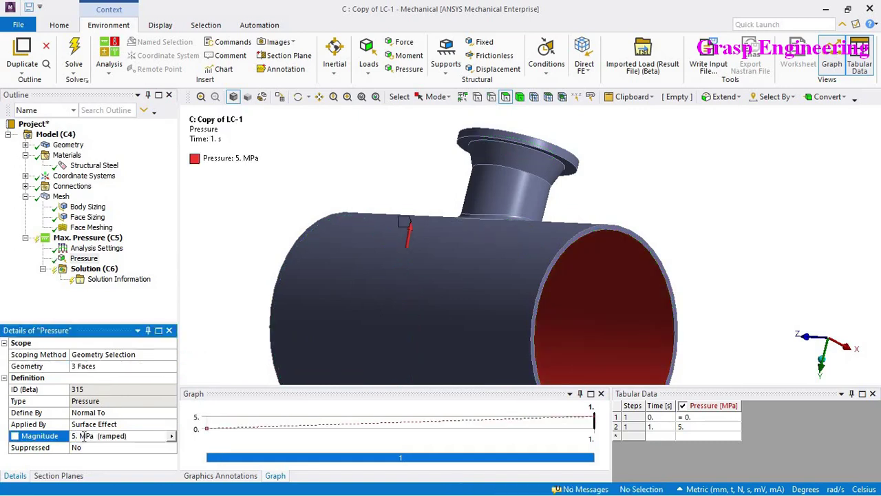
{"action": "scroll", "coordinate": [409, 227], "scroll_direction": "down", "scroll_amount": 5}
{"action": "middle_click_drag", "start_coordinate": [442, 263], "coordinate": [340, 295]}
{"action": "scroll", "coordinate": [340, 294], "scroll_direction": "up", "scroll_amount": 3}
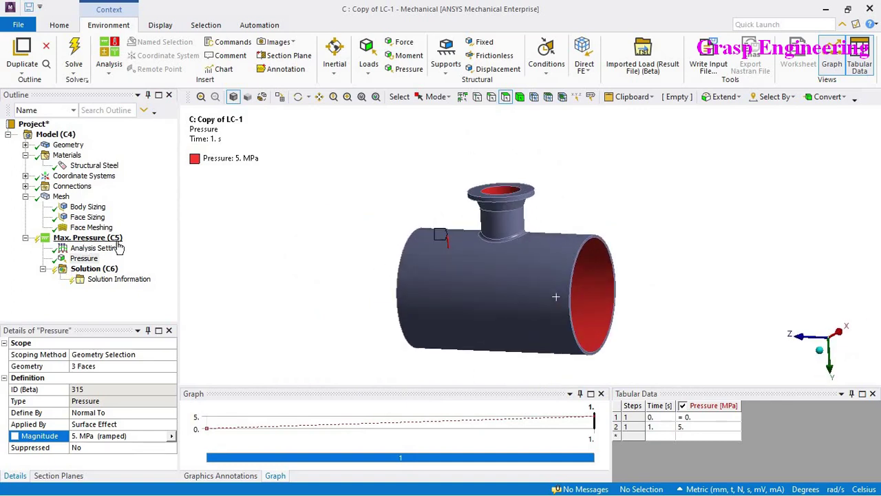
Add a fixed support to the annular end faces at both ends of the shell.
{"action": "left_click", "coordinate": [118, 240]}
{"action": "scroll", "coordinate": [645, 255], "scroll_direction": "up", "scroll_amount": 4}
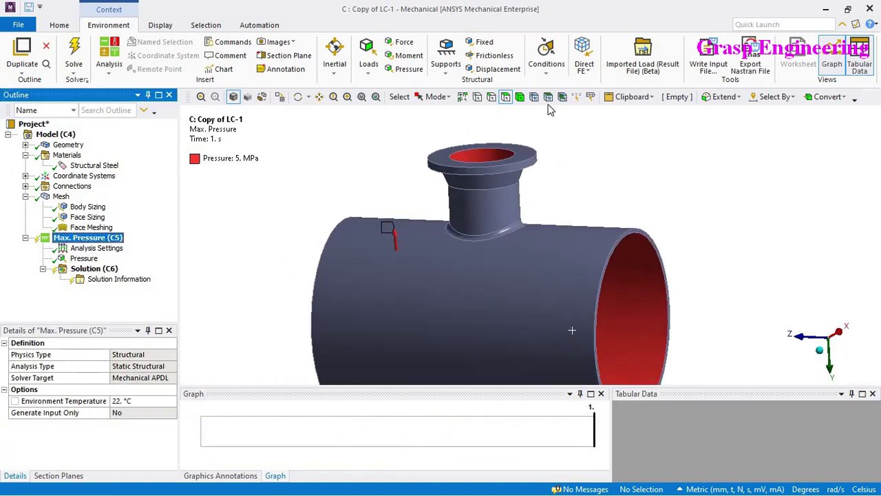
{"action": "left_click", "coordinate": [642, 239]}
{"action": "left_click", "coordinate": [635, 230]}
{"action": "middle_click_drag", "start_coordinate": [635, 230], "coordinate": [361, 219]}
{"action": "left_click", "coordinate": [352, 219]}
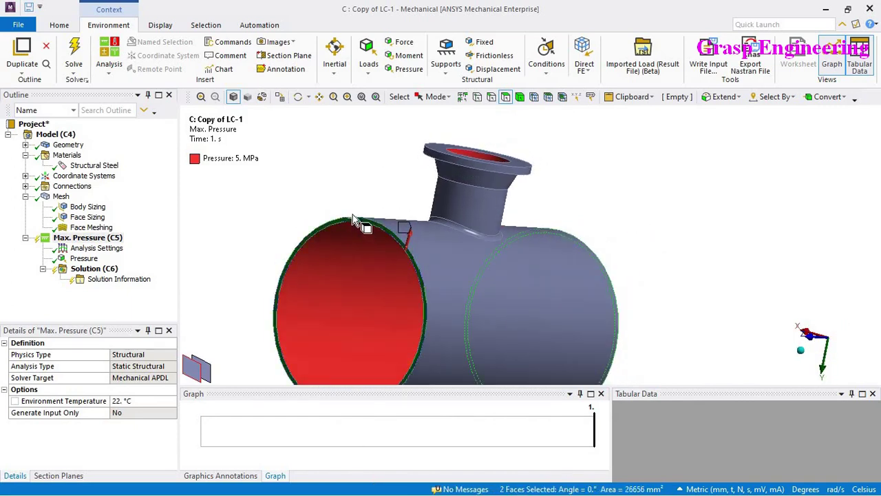
{"action": "right_click", "coordinate": [357, 175]}
{"action": "mouse_move", "coordinate": [482, 180]}
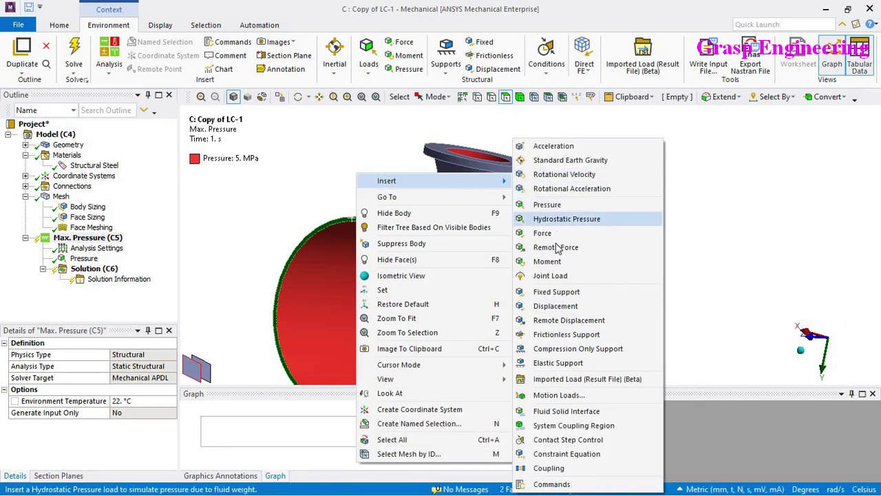
{"action": "left_click", "coordinate": [564, 293]}
Check from several sides that the fixed support covers both shell end faces.
{"action": "scroll", "coordinate": [512, 209], "scroll_direction": "down", "scroll_amount": 4}
{"action": "middle_click_drag", "start_coordinate": [518, 281], "coordinate": [449, 280]}
{"action": "scroll", "coordinate": [469, 278], "scroll_direction": "up", "scroll_amount": 1}
{"action": "scroll", "coordinate": [469, 285], "scroll_direction": "up", "scroll_amount": 2}
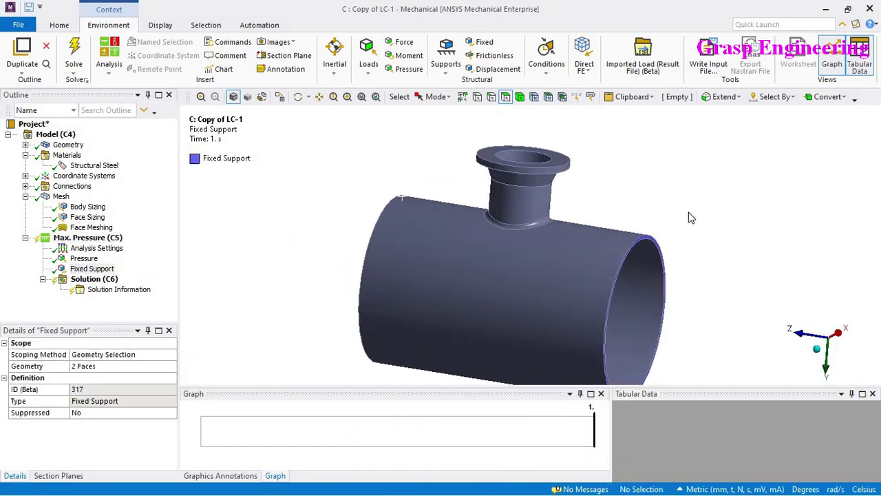
{"action": "middle_click_drag", "start_coordinate": [632, 244], "coordinate": [653, 257]}
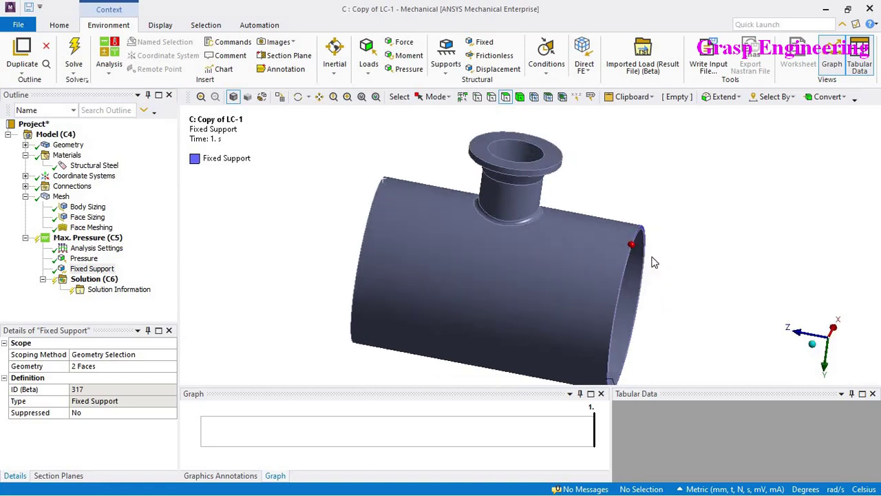
{"action": "scroll", "coordinate": [672, 241], "scroll_direction": "up", "scroll_amount": 2}
{"action": "left_click", "coordinate": [687, 214]}
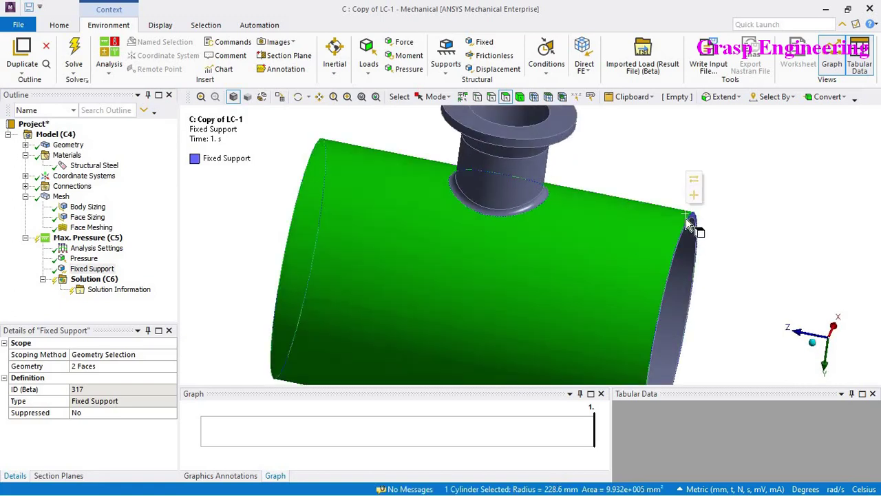
{"action": "scroll", "coordinate": [685, 234], "scroll_direction": "down", "scroll_amount": 3}
{"action": "left_click", "coordinate": [373, 238]}
{"action": "middle_click_drag", "start_coordinate": [373, 238], "coordinate": [452, 236]}
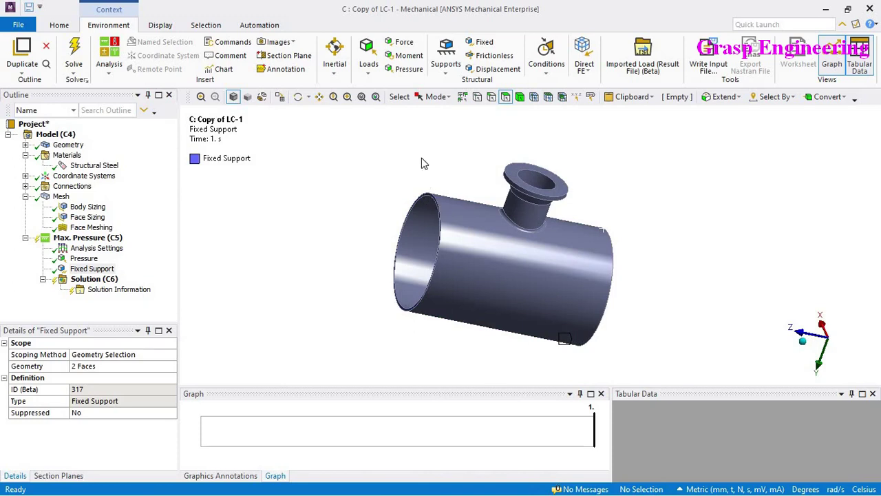
Enlarge the model view by shrinking the graph area, and inspect the nozzle flange's top face.
{"action": "middle_click_drag", "start_coordinate": [475, 238], "coordinate": [478, 224]}
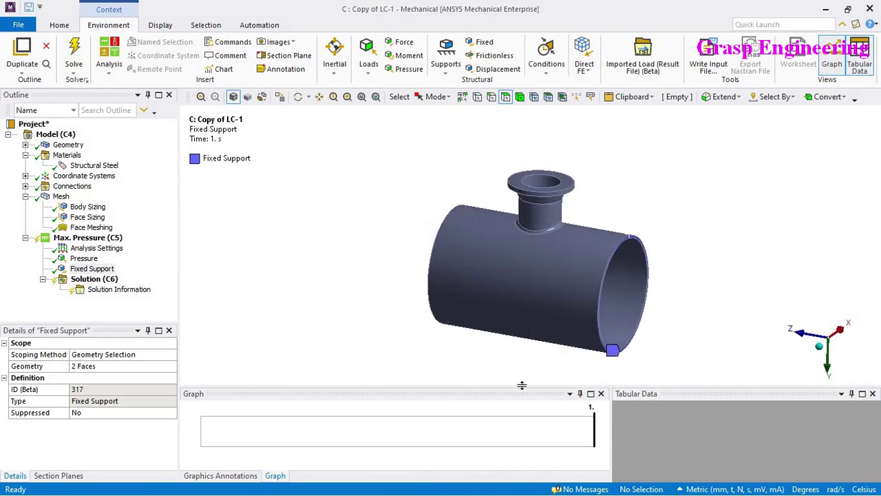
{"action": "left_click_drag", "start_coordinate": [527, 385], "coordinate": [528, 413]}
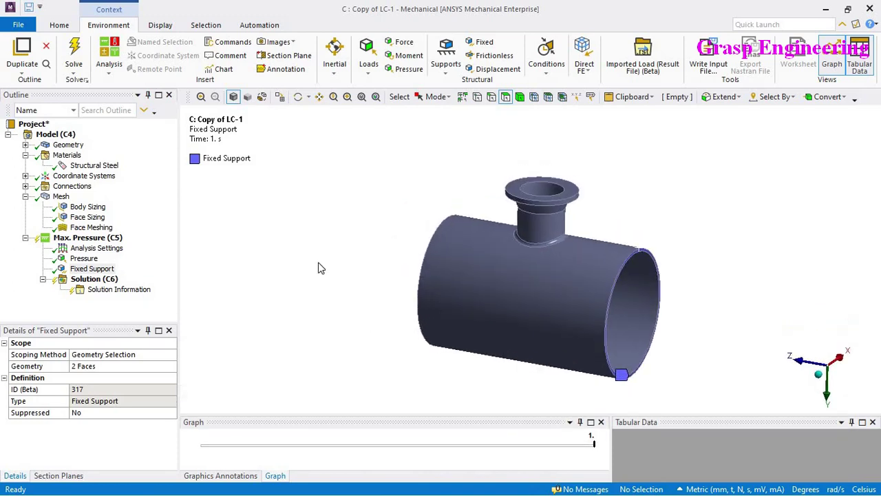
{"action": "scroll", "coordinate": [467, 254], "scroll_direction": "up", "scroll_amount": 3}
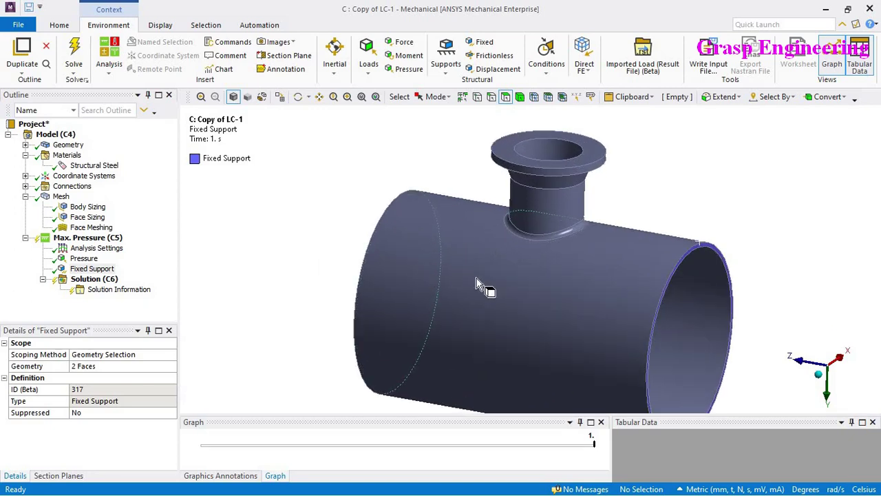
{"action": "scroll", "coordinate": [483, 279], "scroll_direction": "down", "scroll_amount": 3}
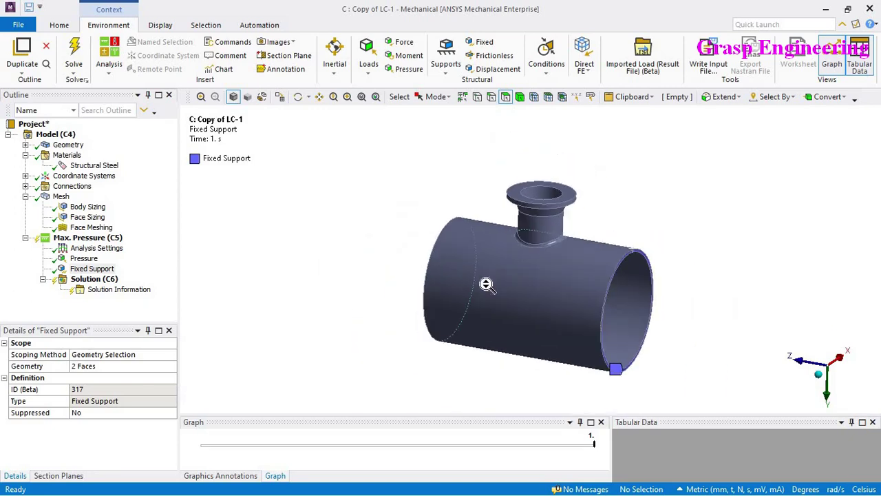
{"action": "left_click", "coordinate": [567, 193]}
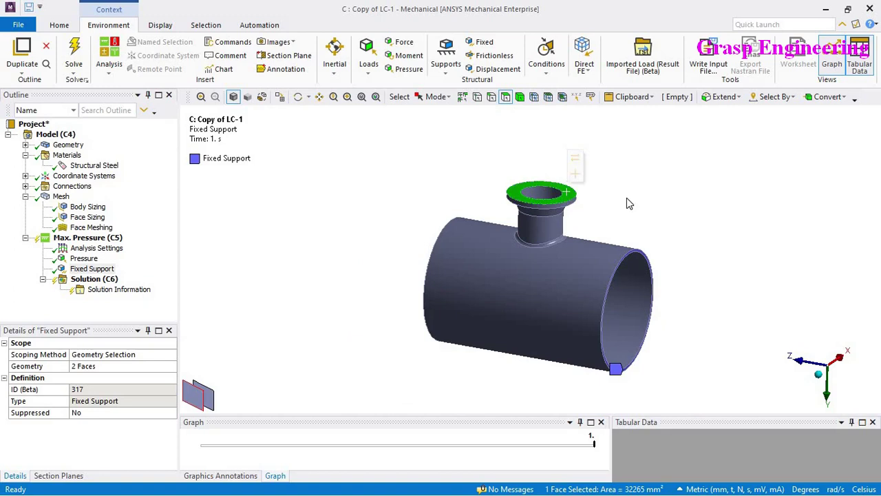
{"action": "left_click", "coordinate": [644, 207]}
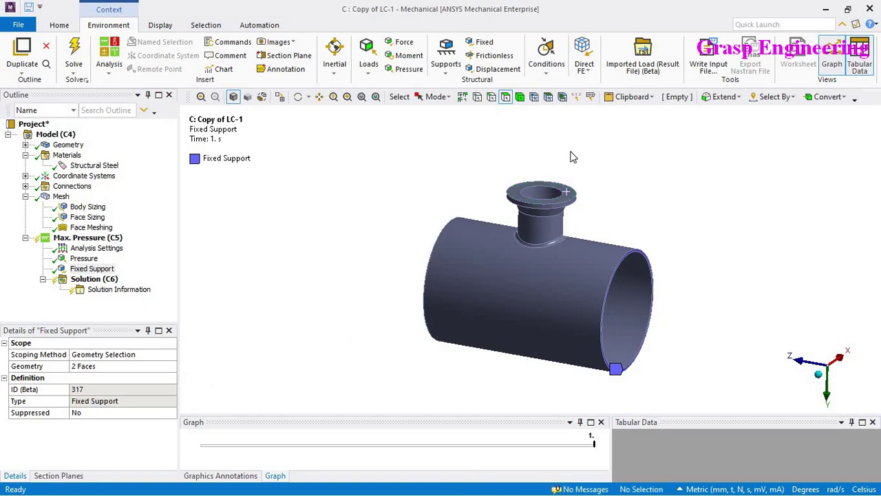
Switch to the browser and examine the compensating pressure article's definition and formula derivation.
{"action": "key", "text": "alt+Tab"}
{"action": "left_click", "coordinate": [635, 214]}
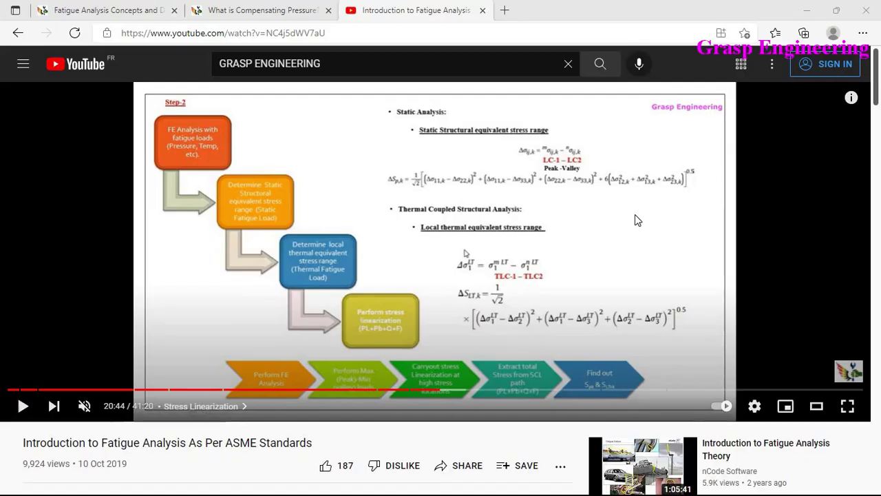
{"action": "left_click", "coordinate": [261, 10]}
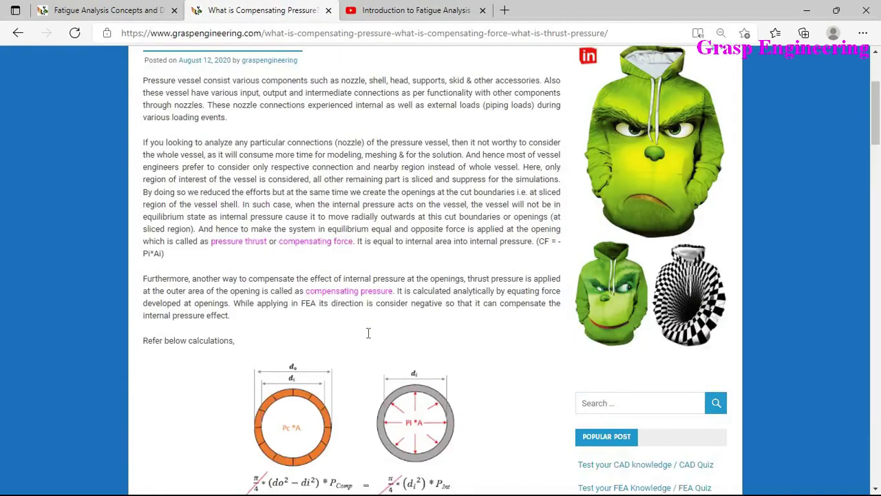
{"action": "scroll", "coordinate": [369, 333], "scroll_direction": "up", "scroll_amount": 3}
{"action": "mouse_move", "coordinate": [207, 160]}
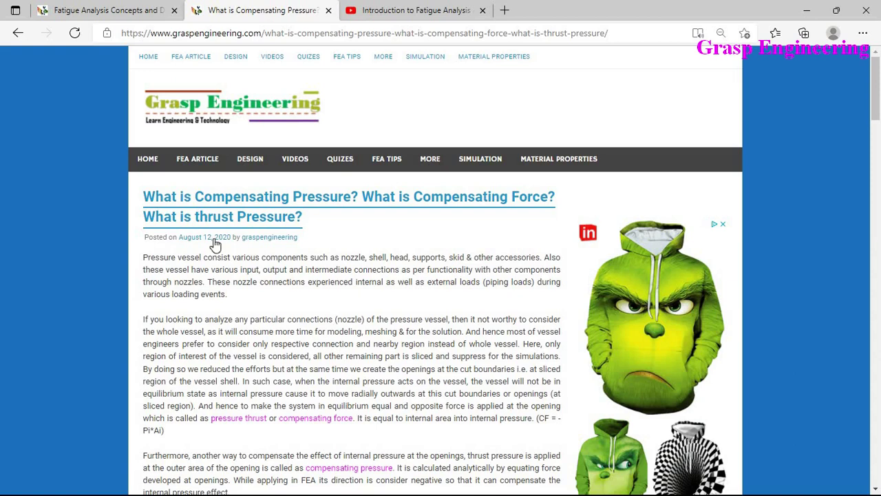
{"action": "scroll", "coordinate": [413, 332], "scroll_direction": "down", "scroll_amount": 4}
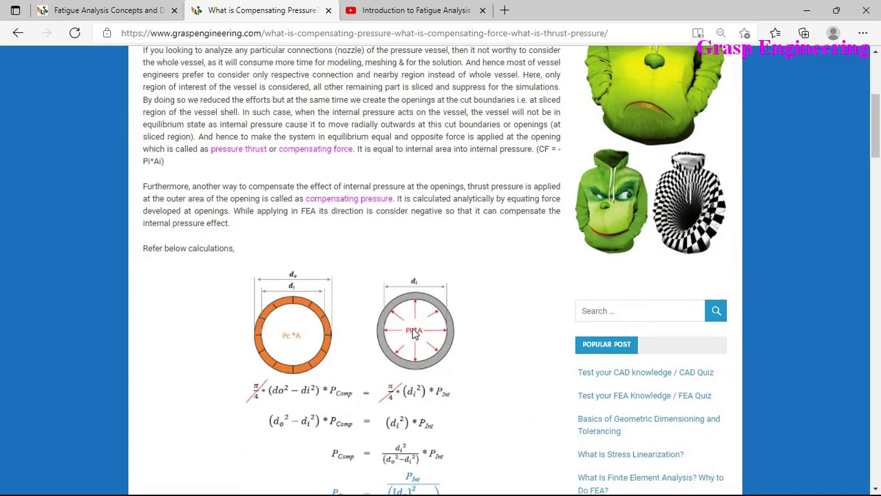
{"action": "scroll", "coordinate": [367, 283], "scroll_direction": "down", "scroll_amount": 2}
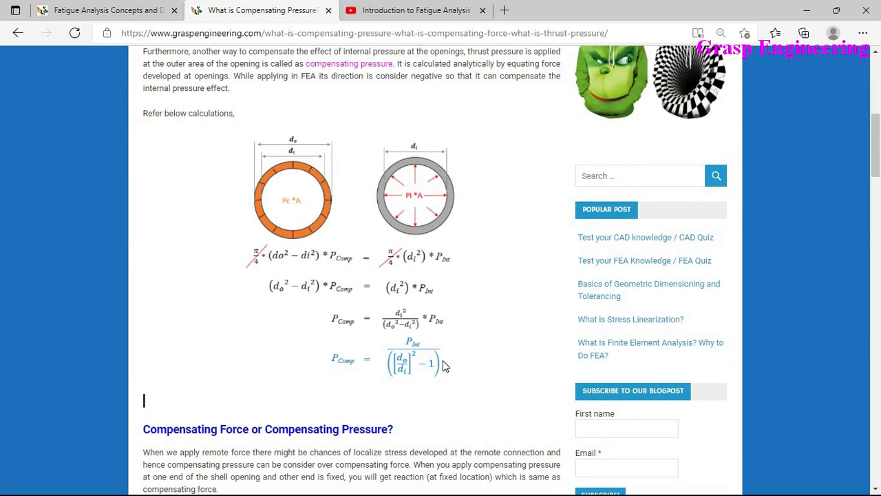
{"action": "scroll", "coordinate": [432, 376], "scroll_direction": "down", "scroll_amount": 3}
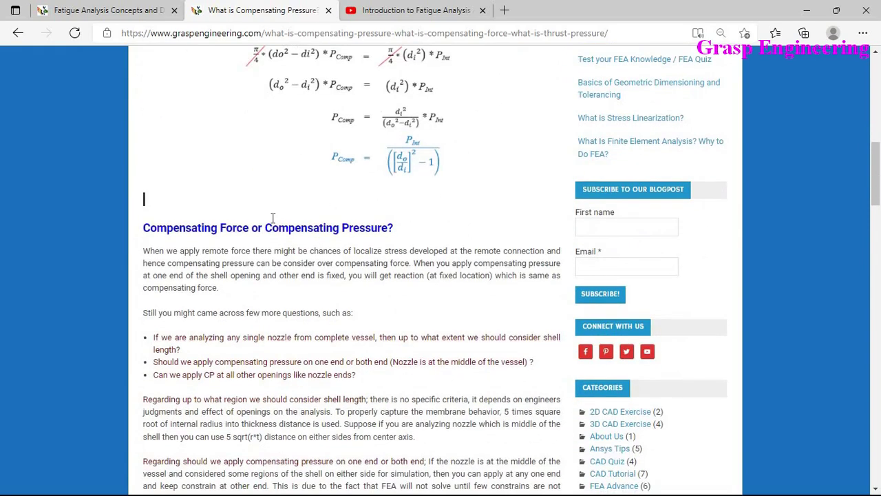
Review the article's shell end conditions, horizontal vessel example, stress comparison table and total deformation plots.
{"action": "scroll", "coordinate": [380, 344], "scroll_direction": "down", "scroll_amount": 12}
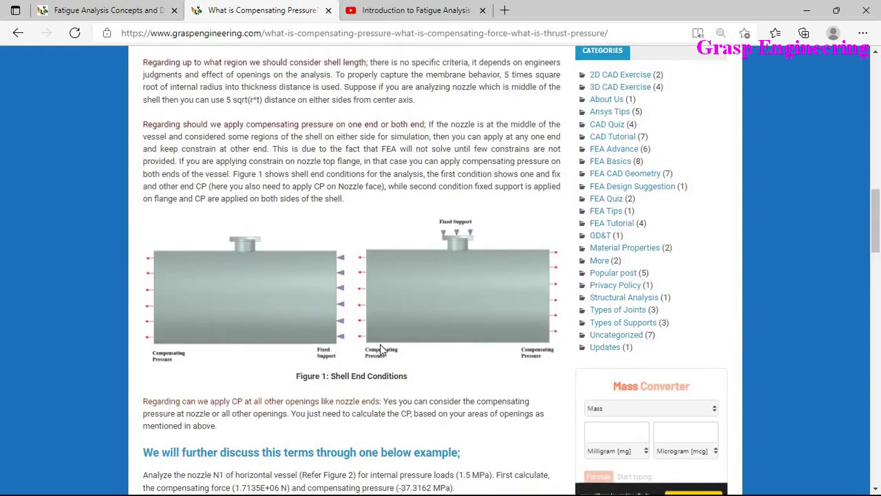
{"action": "scroll", "coordinate": [389, 360], "scroll_direction": "down", "scroll_amount": 1}
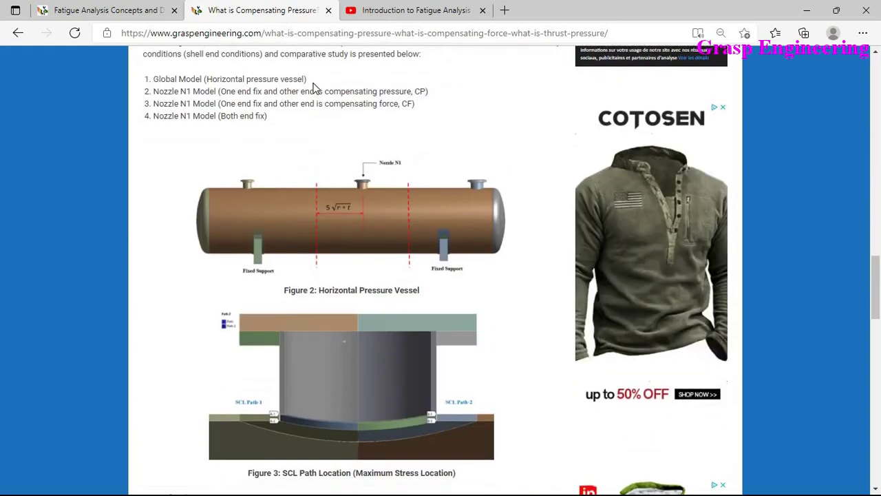
{"action": "scroll", "coordinate": [406, 293], "scroll_direction": "down", "scroll_amount": 3}
{"action": "scroll", "coordinate": [430, 317], "scroll_direction": "down", "scroll_amount": 8}
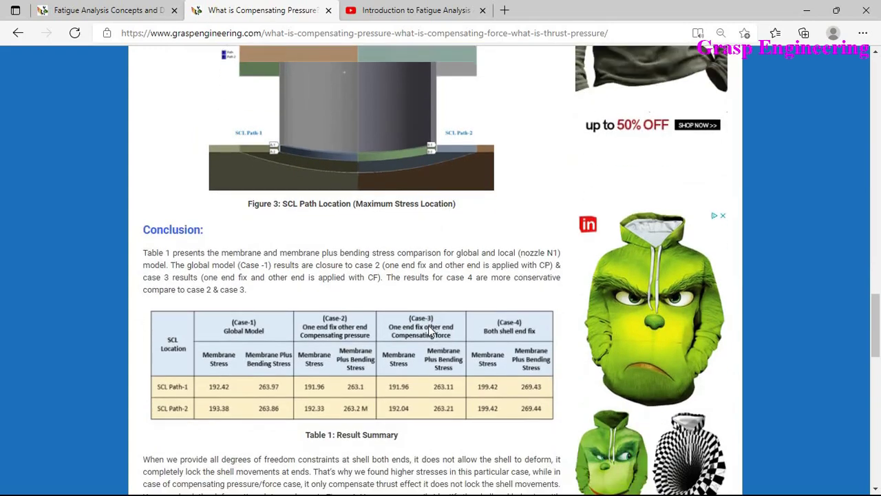
{"action": "scroll", "coordinate": [429, 332], "scroll_direction": "down", "scroll_amount": 1}
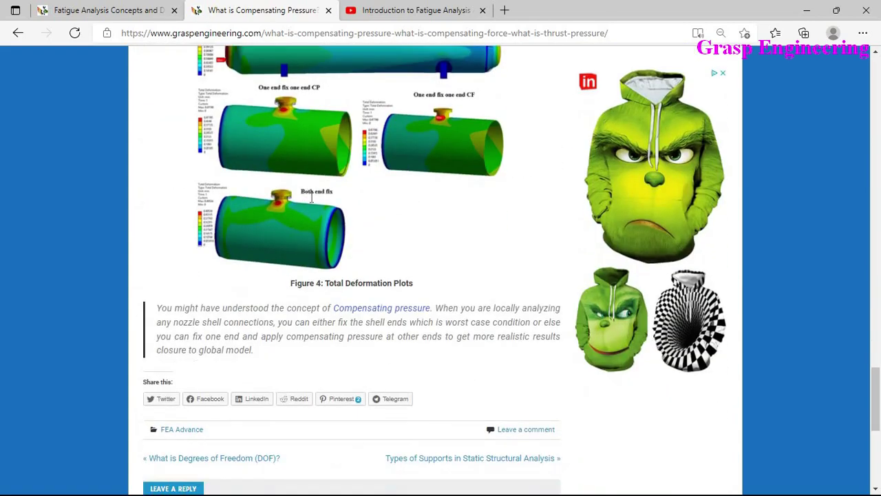
{"action": "scroll", "coordinate": [427, 282], "scroll_direction": "up", "scroll_amount": 3}
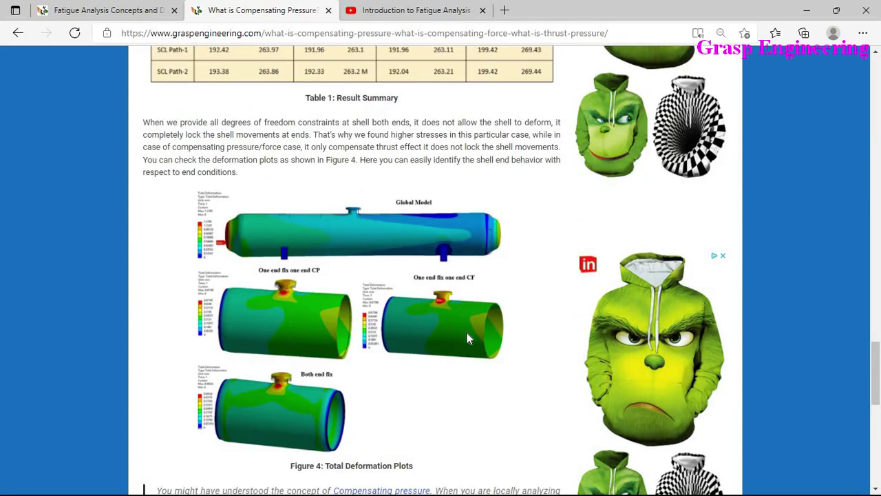
{"action": "scroll", "coordinate": [465, 329], "scroll_direction": "up", "scroll_amount": 12}
{"action": "scroll", "coordinate": [464, 335], "scroll_direction": "up", "scroll_amount": 6}
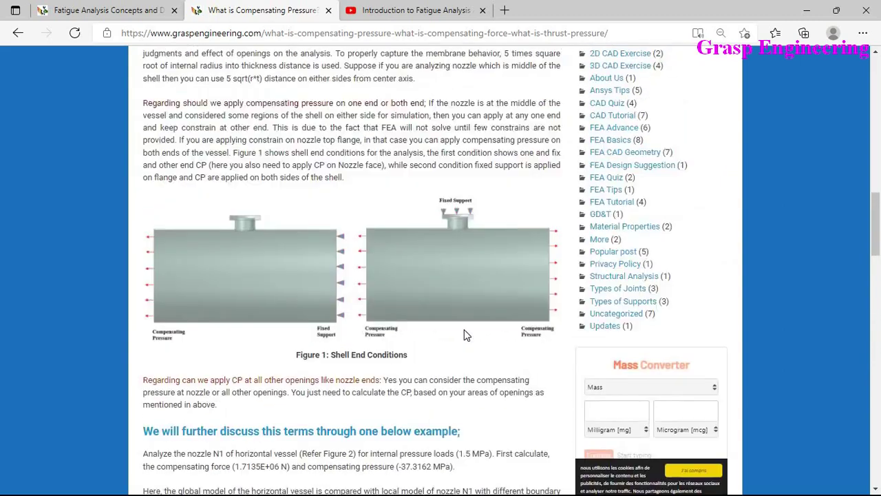
Reread the section on compensating force versus compensating pressure and return to the compensating pressure formula.
{"action": "double_click", "coordinate": [248, 93]}
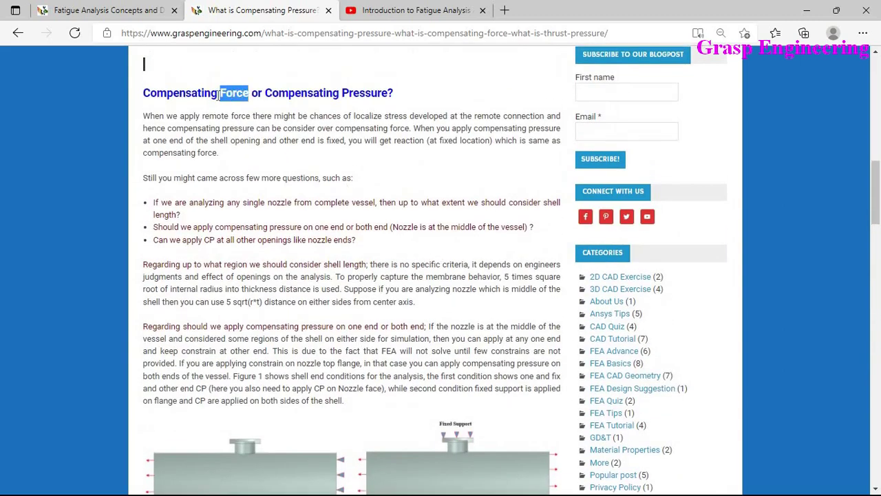
{"action": "left_click_drag", "start_coordinate": [389, 93], "coordinate": [339, 101]}
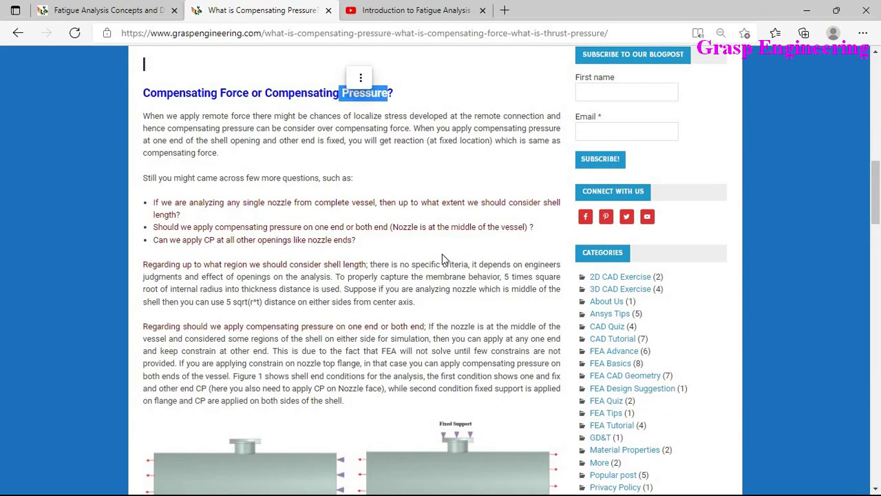
{"action": "left_click", "coordinate": [442, 256]}
{"action": "scroll", "coordinate": [443, 276], "scroll_direction": "down", "scroll_amount": 4}
{"action": "scroll", "coordinate": [485, 296], "scroll_direction": "up", "scroll_amount": 8}
{"action": "scroll", "coordinate": [431, 349], "scroll_direction": "up", "scroll_amount": 1}
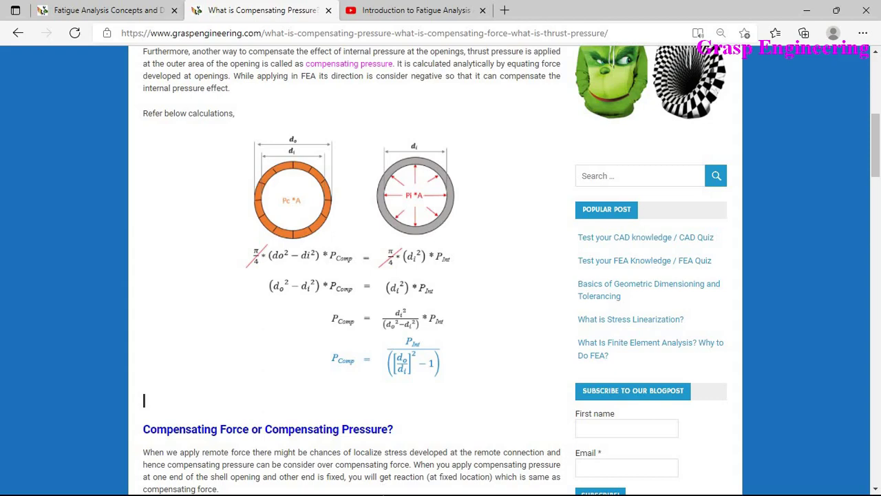
Switch to the Excel sheet and copy the nozzle's calculated compensating pressure pc for the 5 MPa case from cell G10.
{"action": "key", "text": "alt+Tab"}
{"action": "key", "text": "alt+Tab"}
{"action": "key", "text": "alt+Tab"}
{"action": "key", "text": "alt+Tab"}
{"action": "key", "text": "alt+Tab"}
{"action": "key", "text": "alt+Tab"}
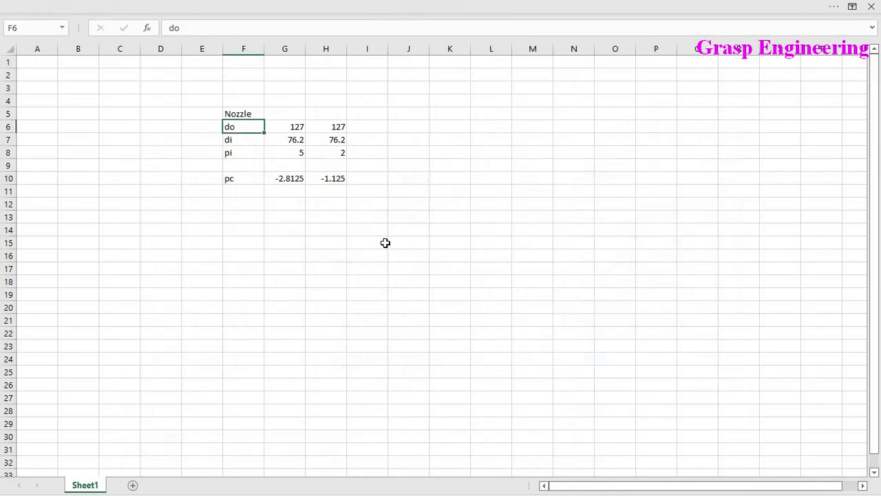
{"action": "left_click", "coordinate": [386, 243]}
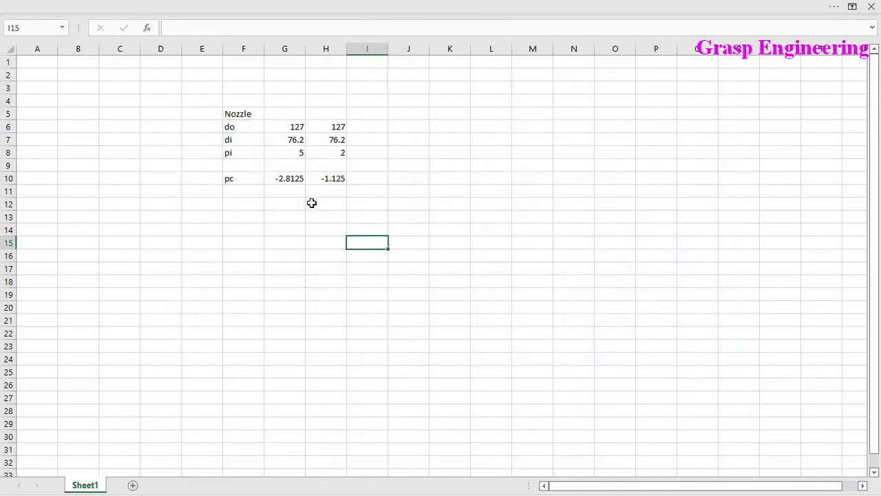
{"action": "left_click", "coordinate": [292, 179]}
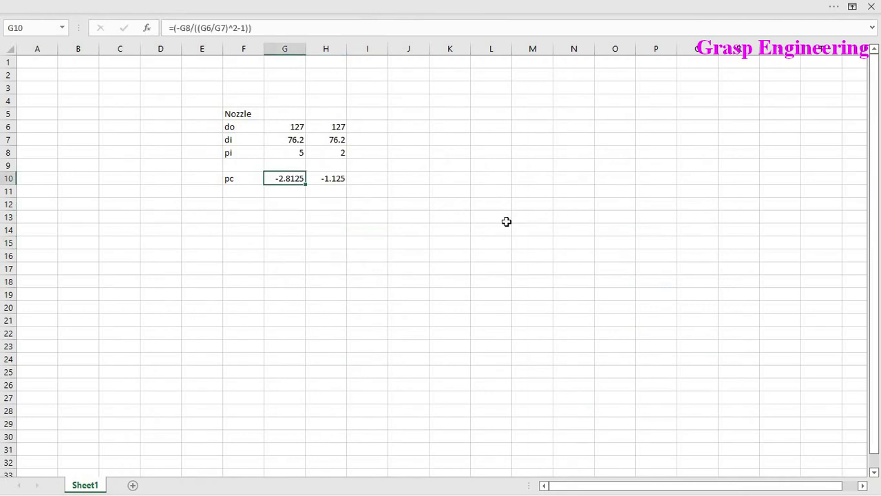
{"action": "key", "text": "ctrl+c"}
Switch back to ANSYS Mechanical and add a second pressure load on the nozzle flange's top annular face.
{"action": "key", "text": "alt+Tab"}
{"action": "key", "text": "Tab"}
{"action": "key", "text": "Tab"}
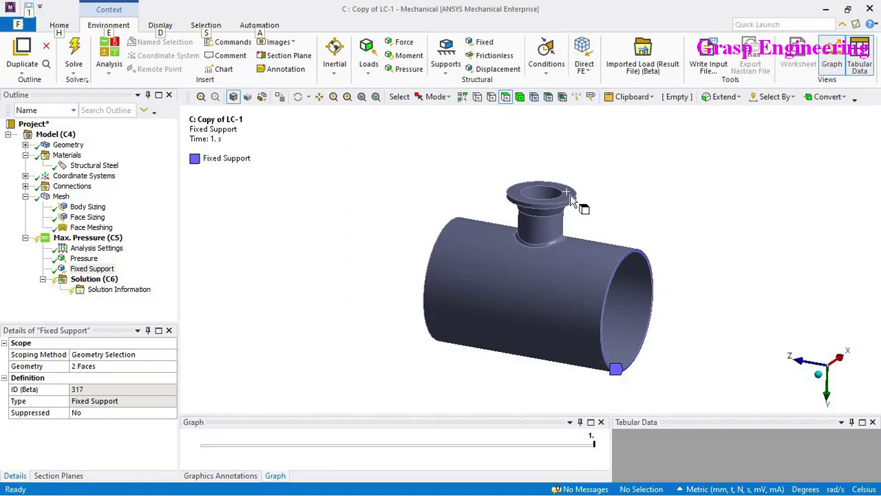
{"action": "left_click", "coordinate": [570, 198]}
{"action": "right_click", "coordinate": [576, 199]}
{"action": "mouse_move", "coordinate": [598, 145]}
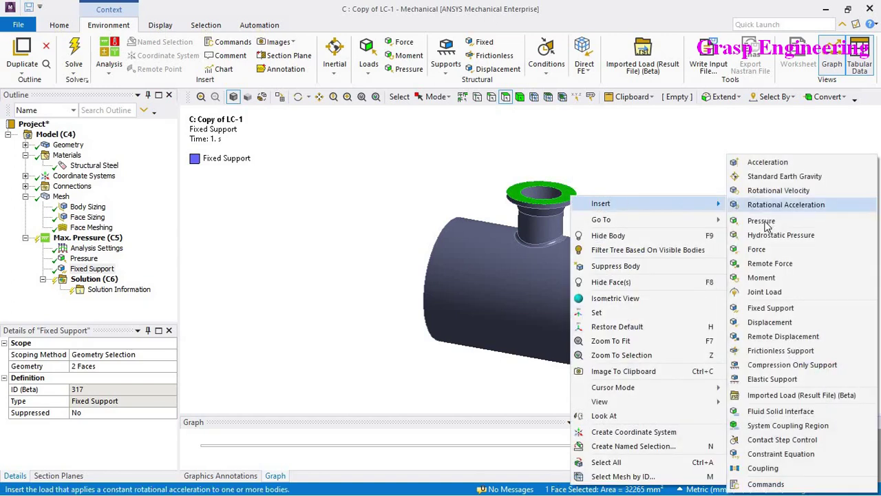
{"action": "left_click", "coordinate": [754, 220]}
Set the flange face's compensating pressure at time 1 s to -2.8125 MPa.
{"action": "left_click", "coordinate": [696, 457]}
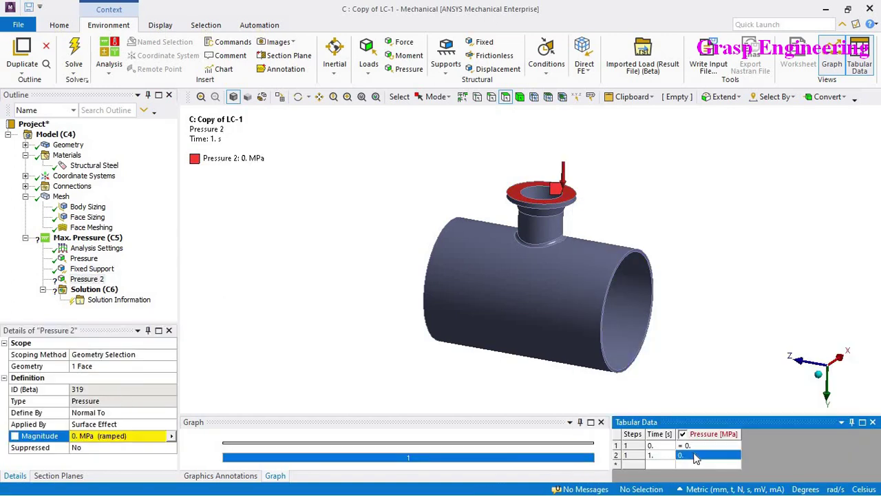
{"action": "type", "text": "-2.8125"}
{"action": "left_click", "coordinate": [738, 251]}
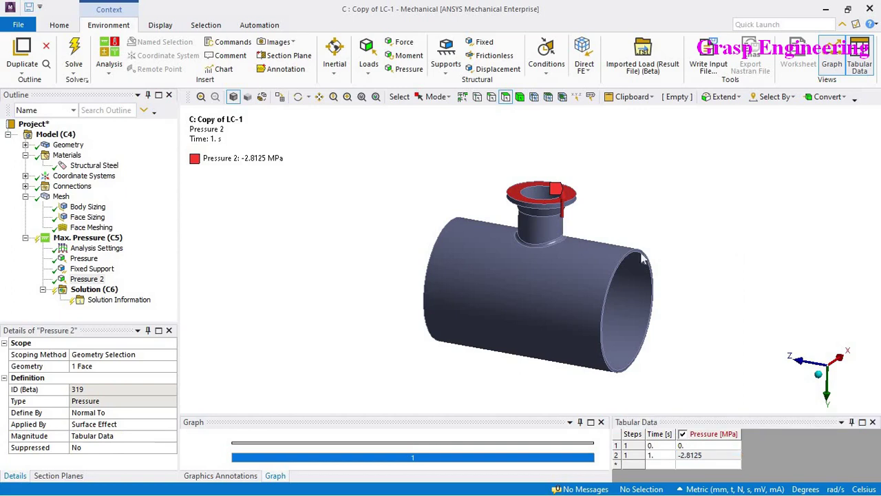
{"action": "scroll", "coordinate": [548, 213], "scroll_direction": "down", "scroll_amount": 4}
{"action": "scroll", "coordinate": [239, 270], "scroll_direction": "down", "scroll_amount": 1}
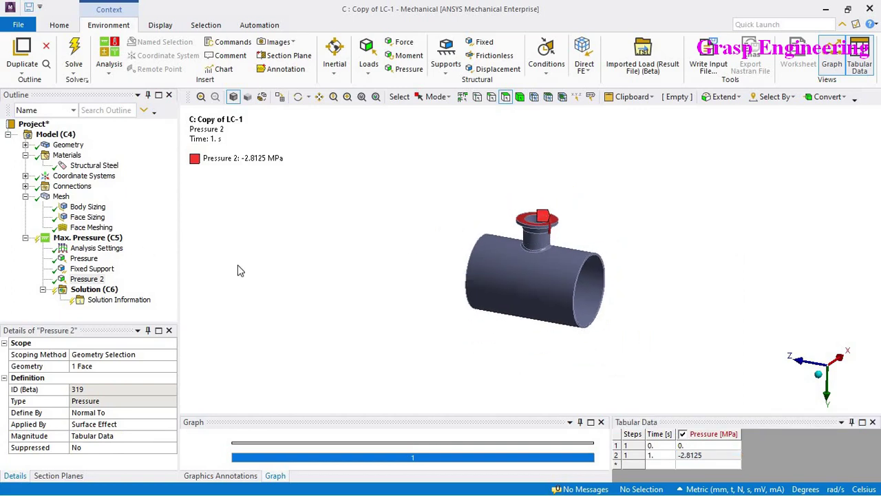
Add Total Deformation and Equivalent (von-Mises) stress results to the Max. Pressure solution.
{"action": "left_click", "coordinate": [107, 291]}
{"action": "right_click", "coordinate": [107, 292]}
{"action": "mouse_move", "coordinate": [148, 299]}
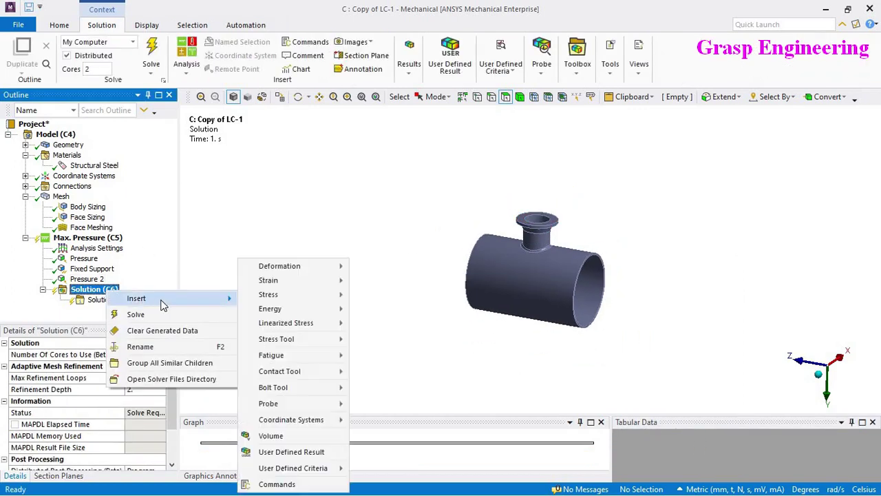
{"action": "mouse_move", "coordinate": [317, 266]}
{"action": "left_click", "coordinate": [377, 269]}
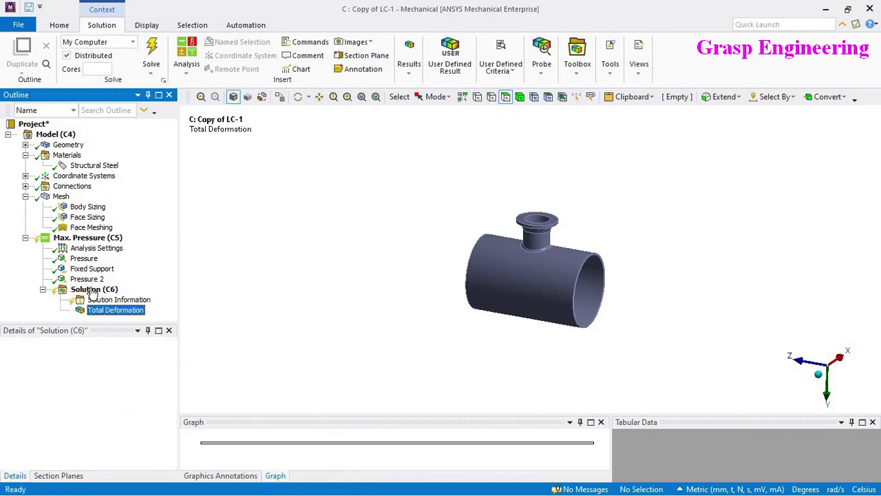
{"action": "right_click", "coordinate": [99, 292]}
{"action": "mouse_move", "coordinate": [138, 294]}
{"action": "mouse_move", "coordinate": [288, 296]}
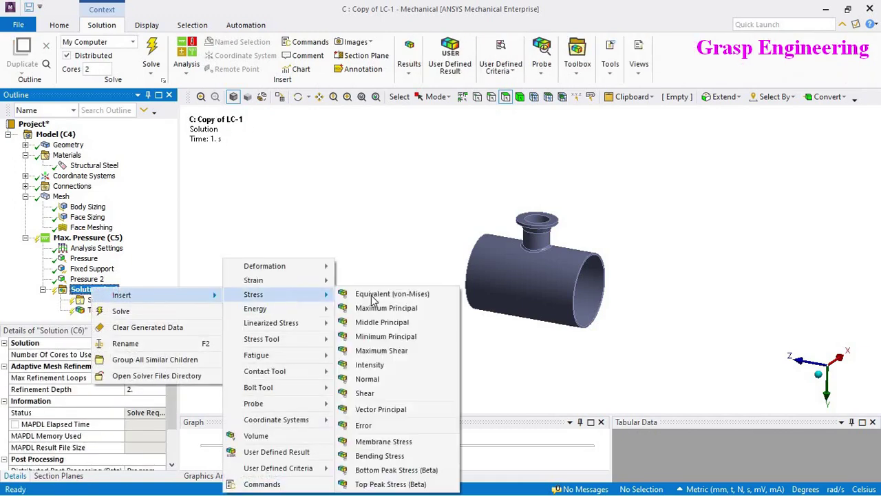
{"action": "left_click", "coordinate": [392, 293]}
Solve the Max. Pressure analysis for the requested deformation and stress results.
{"action": "left_click", "coordinate": [95, 279]}
{"action": "right_click", "coordinate": [104, 280]}
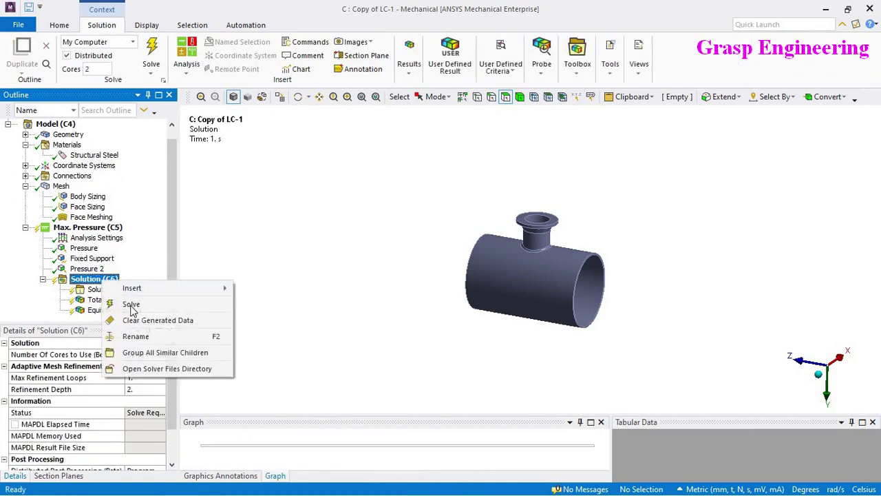
{"action": "left_click", "coordinate": [173, 304]}
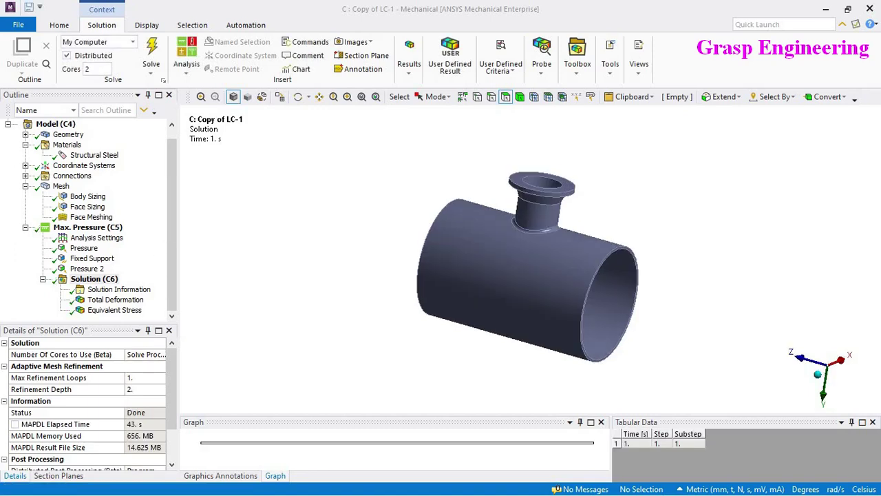
{"action": "middle_click_drag", "start_coordinate": [408, 251], "coordinate": [385, 277]}
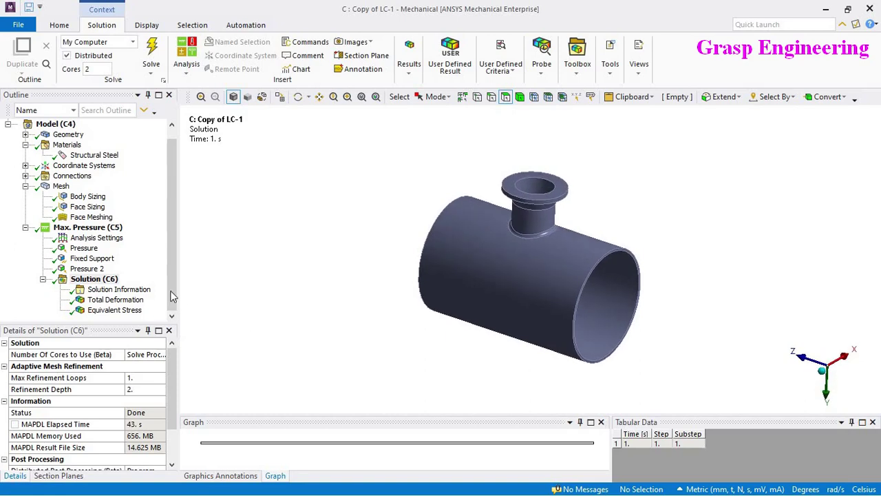
Show the Total Deformation result and adjust its contour legend to the visible range.
{"action": "left_click", "coordinate": [115, 299]}
{"action": "middle_click_drag", "start_coordinate": [468, 298], "coordinate": [222, 196]}
{"action": "right_click", "coordinate": [222, 205]}
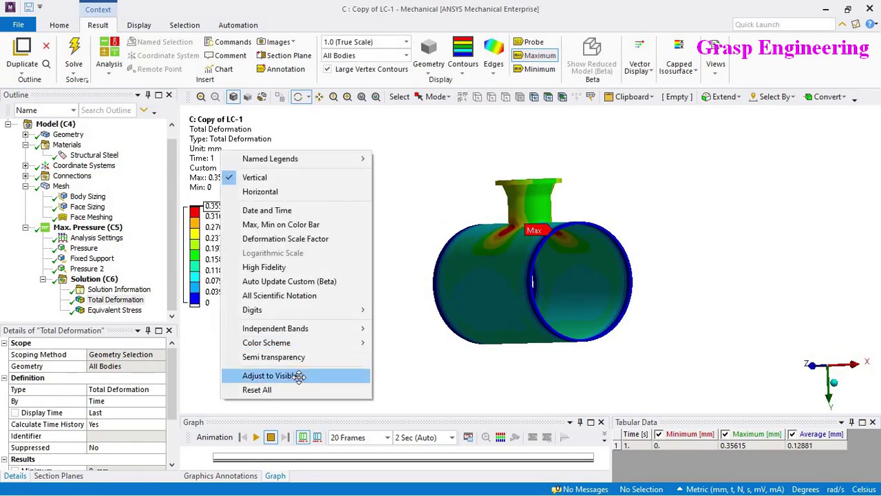
{"action": "left_click", "coordinate": [299, 375]}
{"action": "middle_click_drag", "start_coordinate": [455, 365], "coordinate": [491, 313]}
Probe the total deformation at the nozzle-to-shell junction and at two points on the nozzle flange.
{"action": "left_click", "coordinate": [531, 42]}
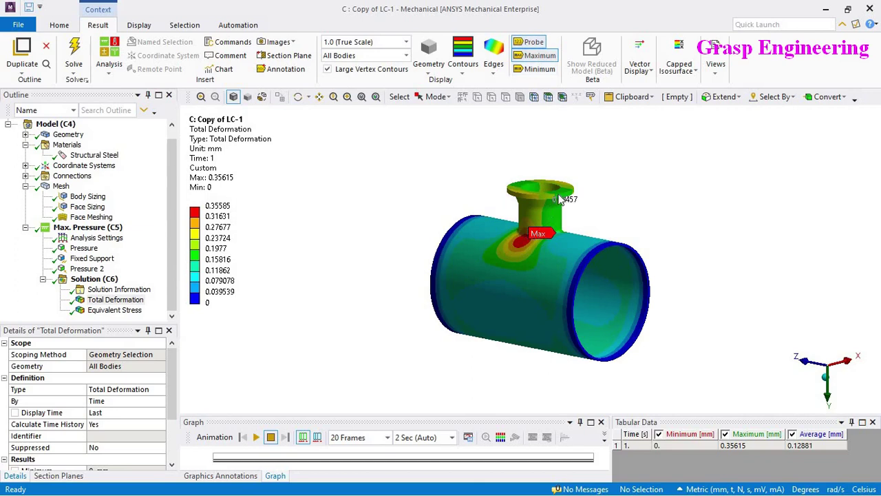
{"action": "middle_click_drag", "start_coordinate": [525, 247], "coordinate": [502, 281]}
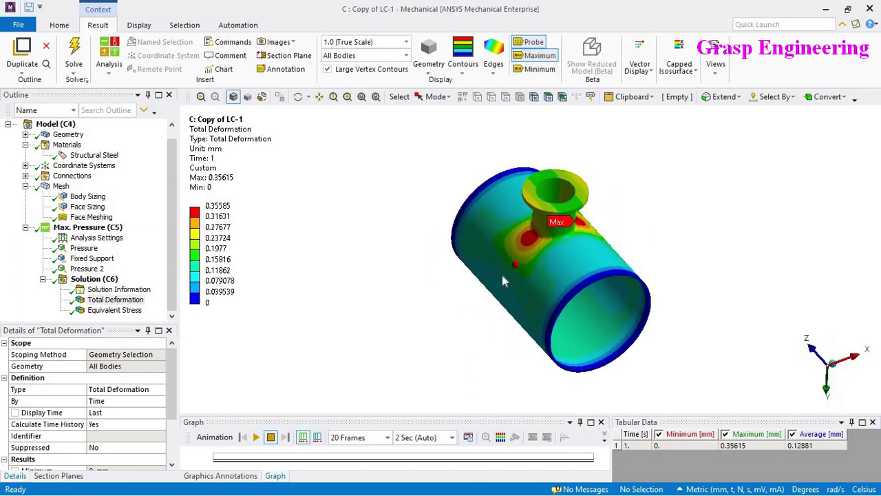
{"action": "left_click", "coordinate": [533, 234]}
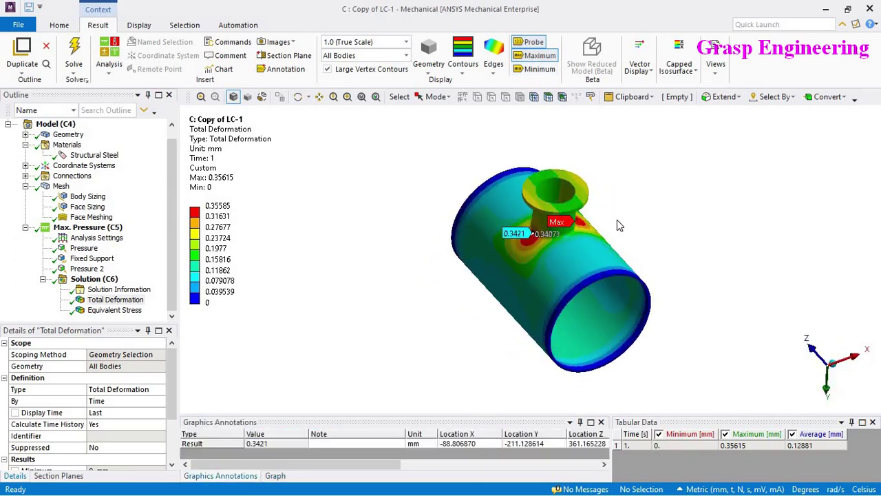
{"action": "left_click", "coordinate": [581, 197]}
{"action": "left_click", "coordinate": [542, 173]}
{"action": "mouse_move", "coordinate": [579, 275]}
{"action": "middle_mouse_down"}
{"action": "mouse_move", "coordinate": [604, 262]}
{"action": "mouse_move", "coordinate": [604, 270]}
{"action": "middle_mouse_up"}
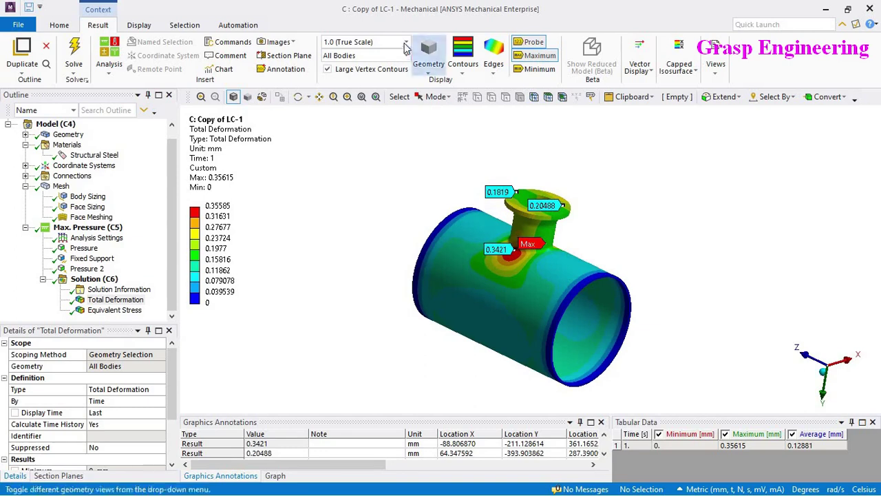
Exaggerate the Total Deformation display with the 0.5x Auto scale.
{"action": "left_click", "coordinate": [375, 42]}
{"action": "left_click", "coordinate": [377, 72]}
{"action": "mouse_move", "coordinate": [489, 344]}
{"action": "middle_mouse_down"}
{"action": "mouse_move", "coordinate": [516, 352]}
{"action": "mouse_move", "coordinate": [494, 347]}
{"action": "mouse_move", "coordinate": [508, 347]}
{"action": "mouse_move", "coordinate": [497, 331]}
{"action": "middle_mouse_up"}
{"action": "scroll", "coordinate": [494, 348], "scroll_direction": "up", "scroll_amount": 3}
{"action": "scroll", "coordinate": [497, 331], "scroll_direction": "down", "scroll_amount": 2}
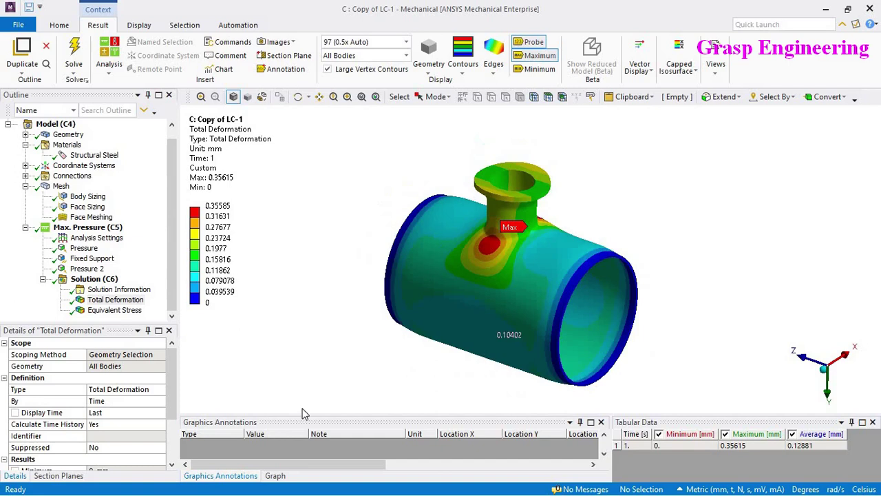
Play the Total Deformation animation, inspect how the shell and nozzle deform, and pause it.
{"action": "left_click", "coordinate": [274, 476]}
{"action": "left_click", "coordinate": [257, 437]}
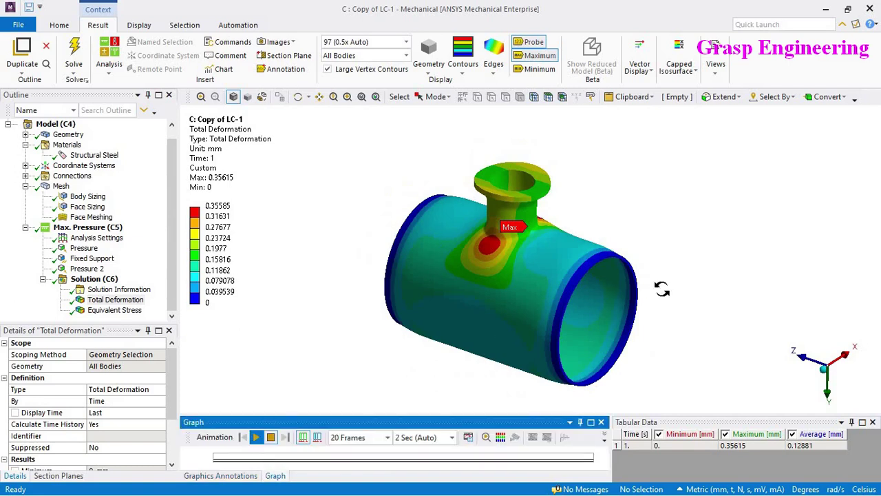
{"action": "scroll", "coordinate": [562, 314], "scroll_direction": "up", "scroll_amount": 2}
{"action": "middle_click_drag", "start_coordinate": [563, 313], "coordinate": [593, 288]}
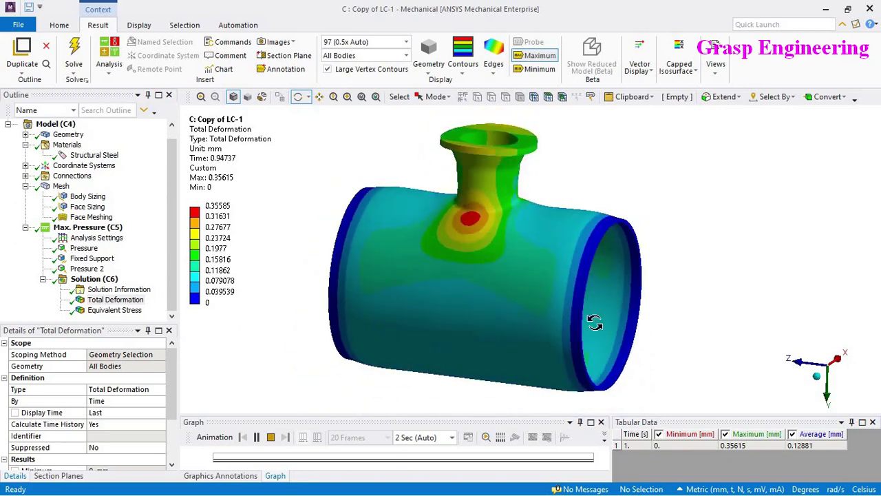
{"action": "scroll", "coordinate": [462, 335], "scroll_direction": "down", "scroll_amount": 2}
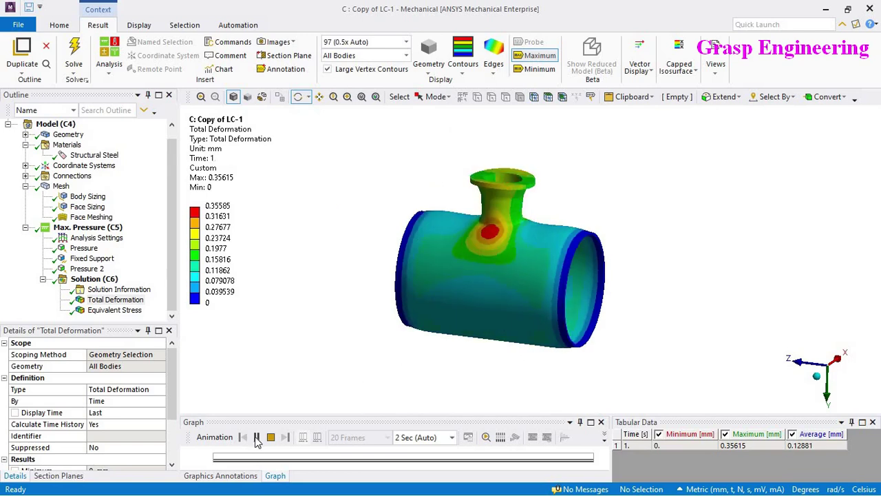
{"action": "left_click", "coordinate": [256, 438]}
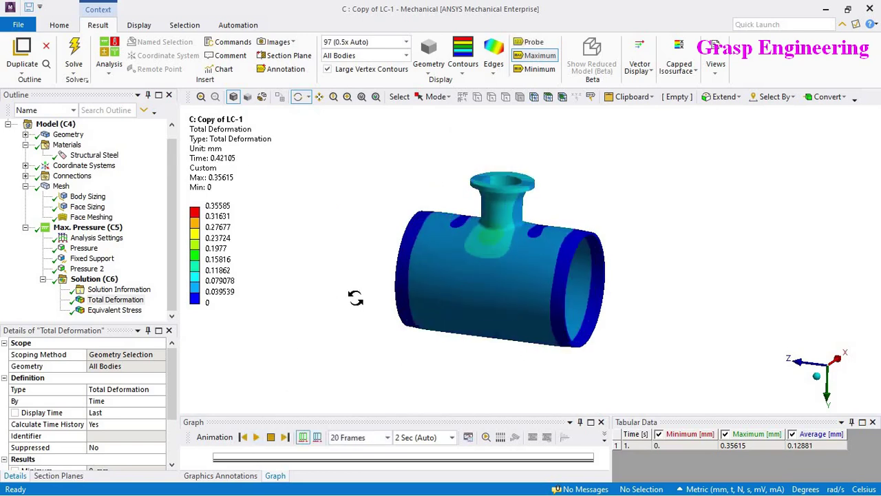
Show the Equivalent Stress result at 1.0 (True Scale) and adjust its contour legend to the visible range.
{"action": "left_click", "coordinate": [114, 310]}
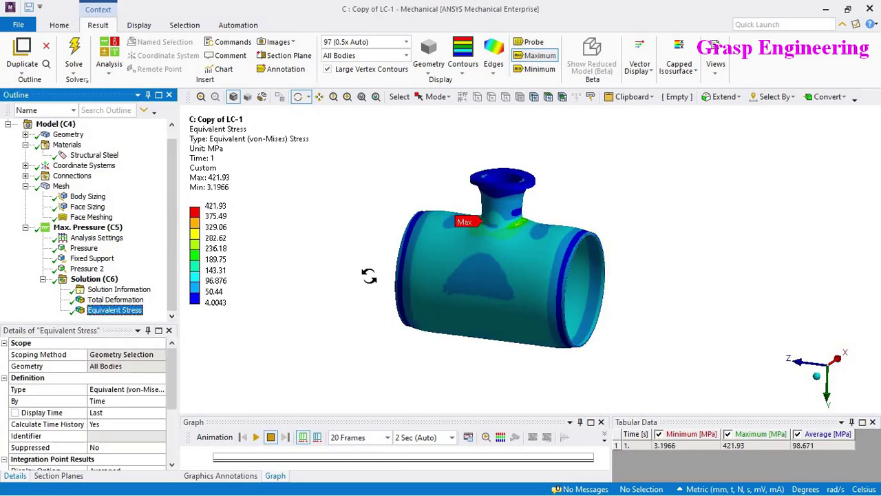
{"action": "scroll", "coordinate": [246, 162], "scroll_direction": "down", "scroll_amount": 1}
{"action": "left_click", "coordinate": [407, 43]}
{"action": "left_click", "coordinate": [366, 61]}
{"action": "right_click", "coordinate": [214, 150]}
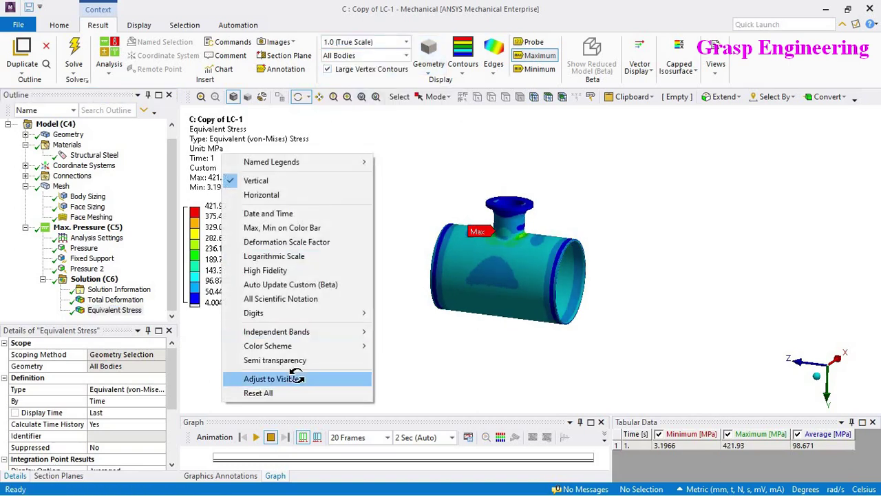
{"action": "left_click", "coordinate": [296, 379]}
{"action": "scroll", "coordinate": [569, 257], "scroll_direction": "up", "scroll_amount": 3}
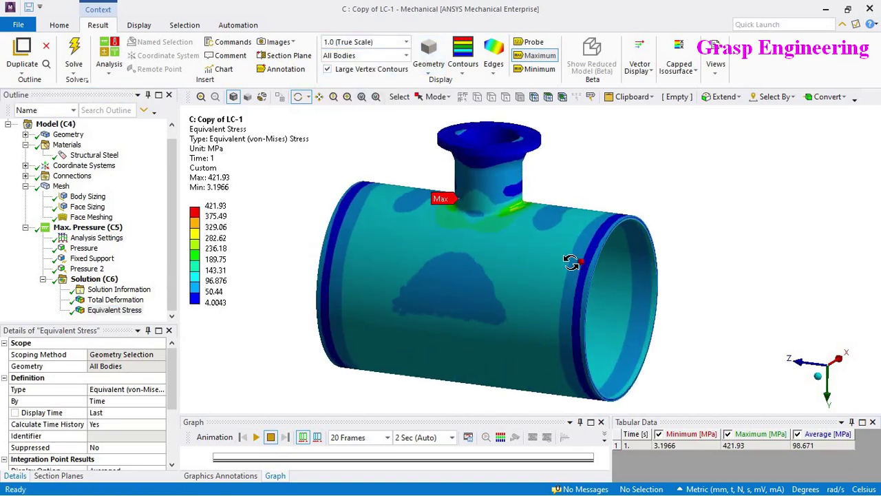
Probe the equivalent stress on the outer surface at the nozzle-to-shell junction.
{"action": "left_click", "coordinate": [529, 42]}
{"action": "middle_click_drag", "start_coordinate": [590, 274], "coordinate": [468, 252]}
{"action": "scroll", "coordinate": [628, 340], "scroll_direction": "up", "scroll_amount": 2}
{"action": "scroll", "coordinate": [627, 340], "scroll_direction": "up", "scroll_amount": 2}
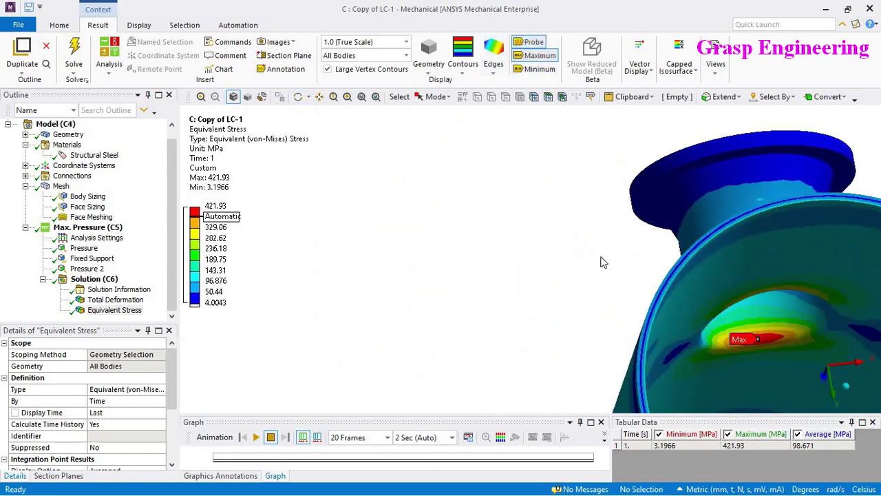
{"action": "middle_click_drag", "start_coordinate": [770, 287], "coordinate": [803, 263]}
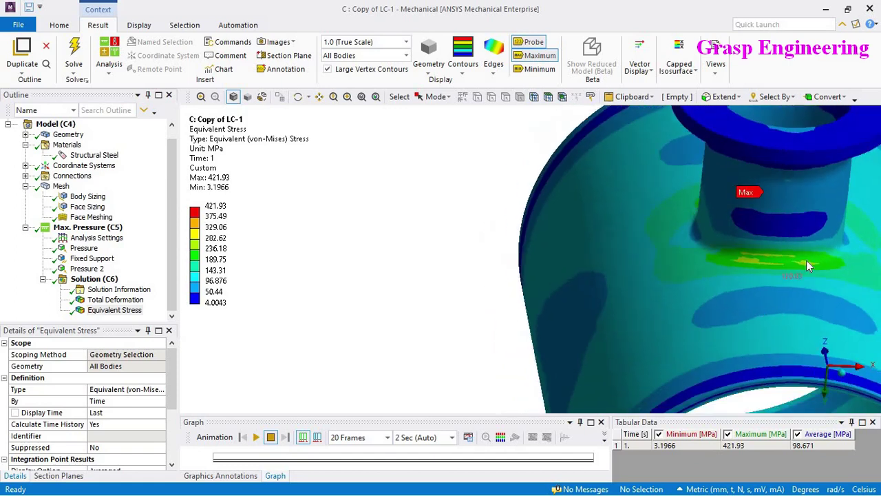
{"action": "left_click", "coordinate": [805, 262]}
Probe the equivalent stress in the red peak zone on the shell's inner surface beside the nozzle opening.
{"action": "mouse_move", "coordinate": [675, 272]}
{"action": "middle_mouse_down"}
{"action": "mouse_move", "coordinate": [709, 282]}
{"action": "mouse_move", "coordinate": [737, 275]}
{"action": "mouse_move", "coordinate": [725, 270]}
{"action": "middle_mouse_up"}
{"action": "scroll", "coordinate": [591, 244], "scroll_direction": "down", "scroll_amount": 5}
{"action": "mouse_move", "coordinate": [591, 244]}
{"action": "middle_mouse_down"}
{"action": "mouse_move", "coordinate": [602, 291]}
{"action": "mouse_move", "coordinate": [586, 231]}
{"action": "mouse_move", "coordinate": [571, 216]}
{"action": "mouse_move", "coordinate": [244, 145]}
{"action": "mouse_move", "coordinate": [580, 237]}
{"action": "middle_mouse_up"}
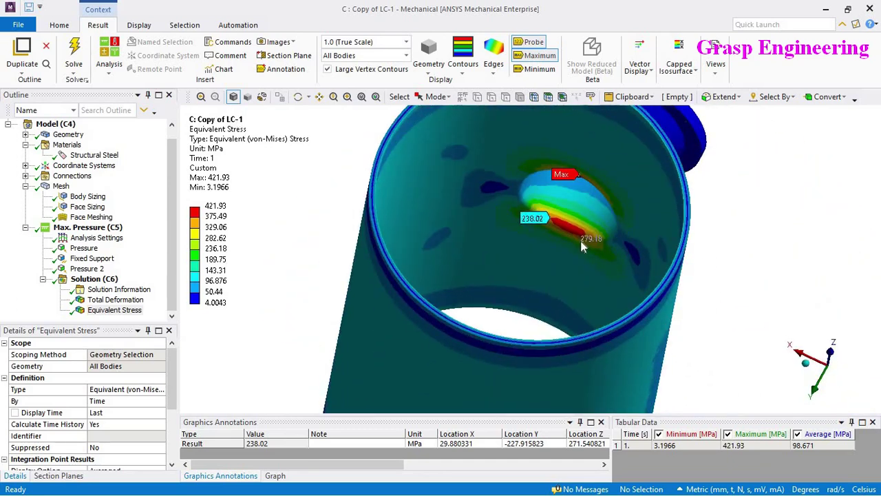
{"action": "scroll", "coordinate": [580, 237], "scroll_direction": "up", "scroll_amount": 3}
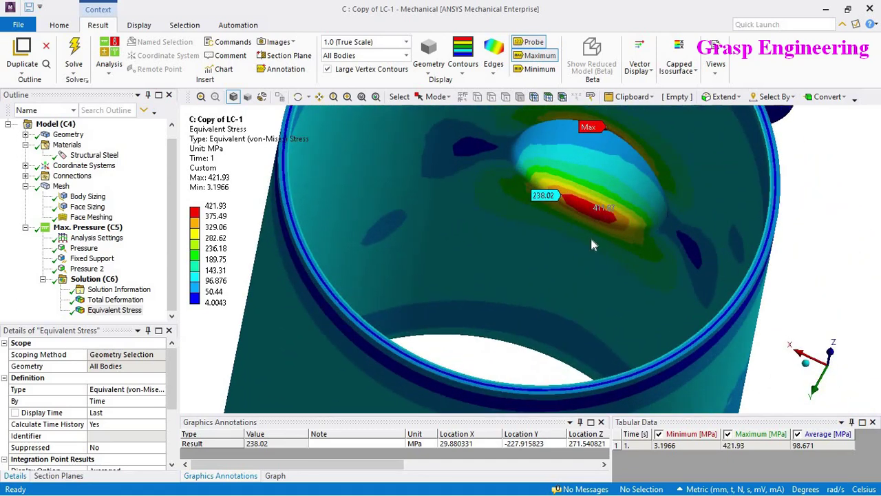
{"action": "left_click", "coordinate": [593, 210]}
Examine the equivalent stress distribution and both probe labels around the nozzle junction from outside the shell.
{"action": "scroll", "coordinate": [587, 257], "scroll_direction": "down", "scroll_amount": 3}
{"action": "mouse_move", "coordinate": [587, 257]}
{"action": "middle_mouse_down"}
{"action": "mouse_move", "coordinate": [550, 267]}
{"action": "mouse_move", "coordinate": [681, 299]}
{"action": "middle_mouse_up"}
{"action": "scroll", "coordinate": [615, 337], "scroll_direction": "up", "scroll_amount": 3}
{"action": "scroll", "coordinate": [615, 336], "scroll_direction": "up", "scroll_amount": 3}
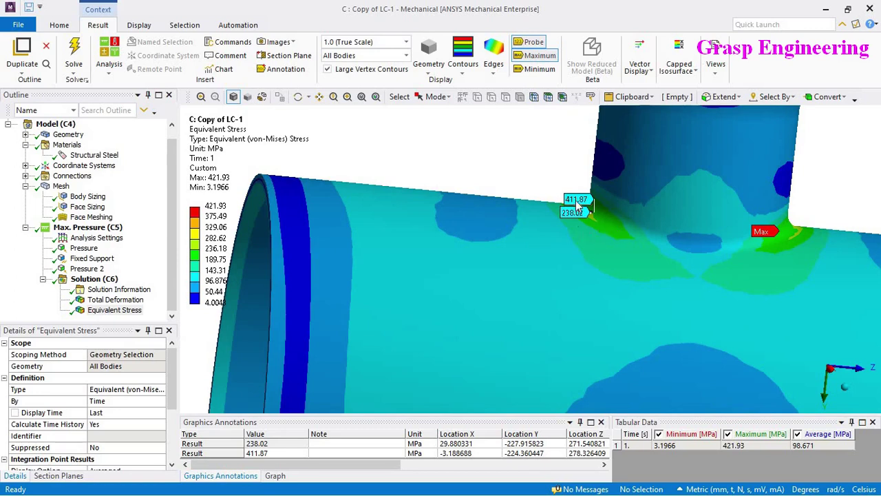
{"action": "scroll", "coordinate": [612, 252], "scroll_direction": "down", "scroll_amount": 5}
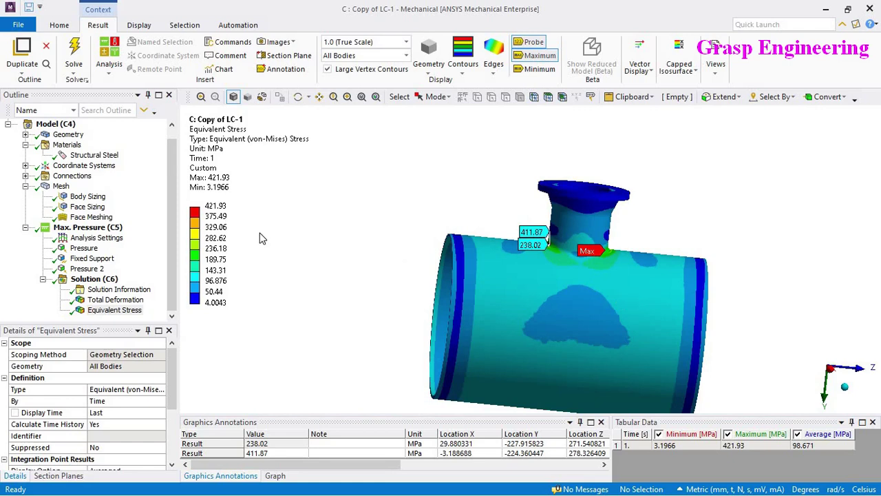
{"action": "left_click_drag", "start_coordinate": [528, 319], "coordinate": [524, 319]}
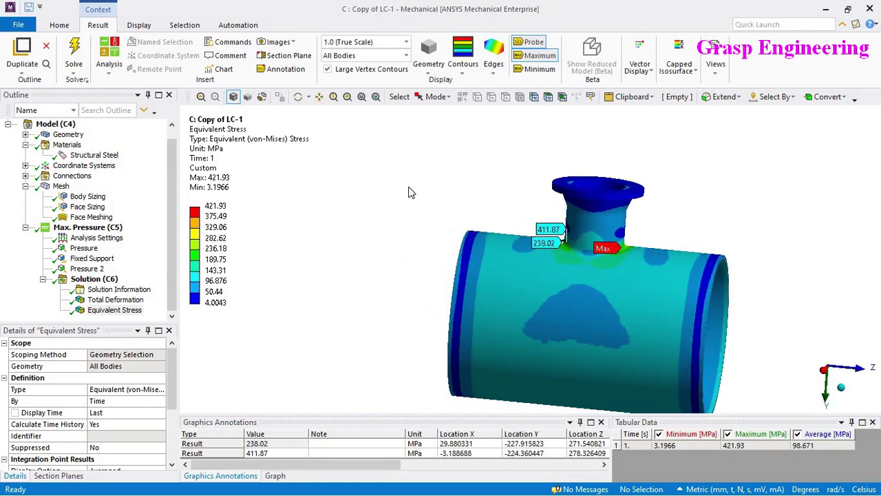
{"action": "left_click_drag", "start_coordinate": [612, 257], "coordinate": [561, 258]}
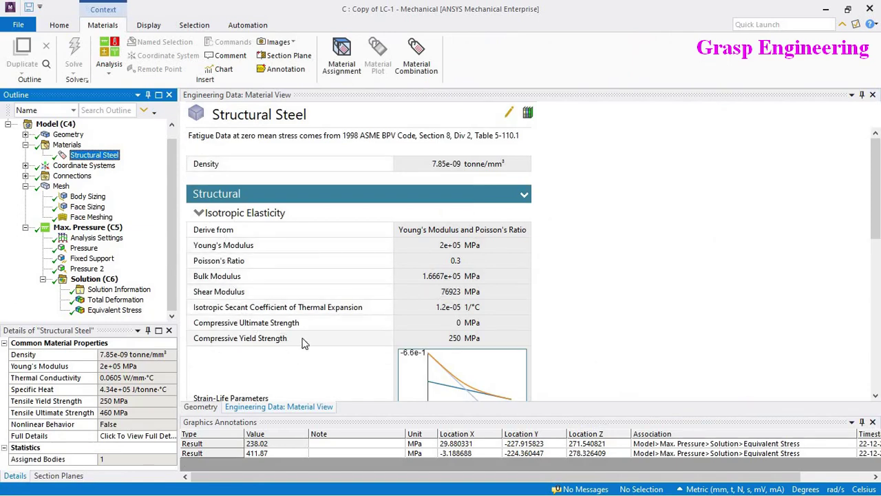
Check the Compressive Yield Strength of Structural Steel and return to the Equivalent Stress result.
{"action": "left_click", "coordinate": [454, 338]}
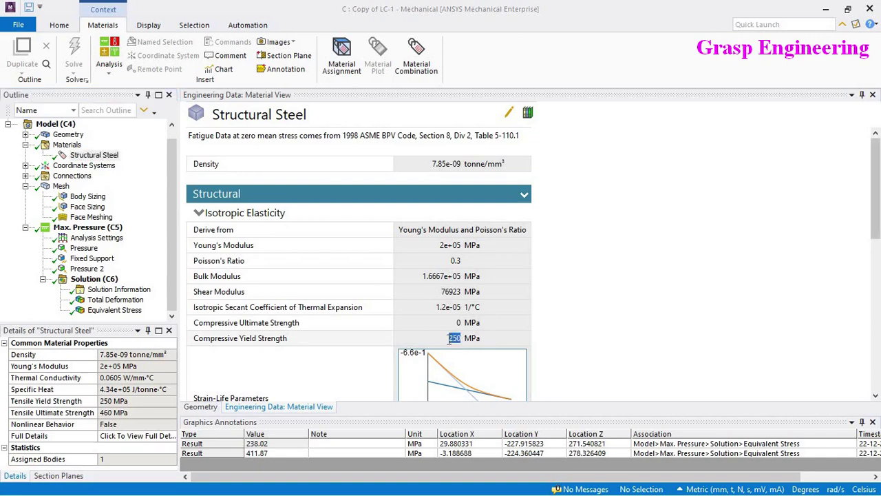
{"action": "left_click", "coordinate": [115, 309]}
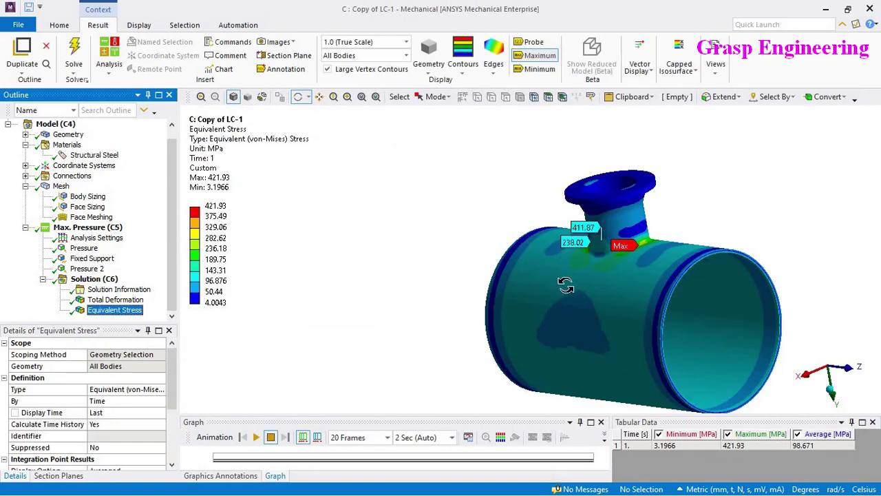
{"action": "left_click_drag", "start_coordinate": [769, 311], "coordinate": [372, 232]}
{"action": "scroll", "coordinate": [372, 231], "scroll_direction": "down", "scroll_amount": 2}
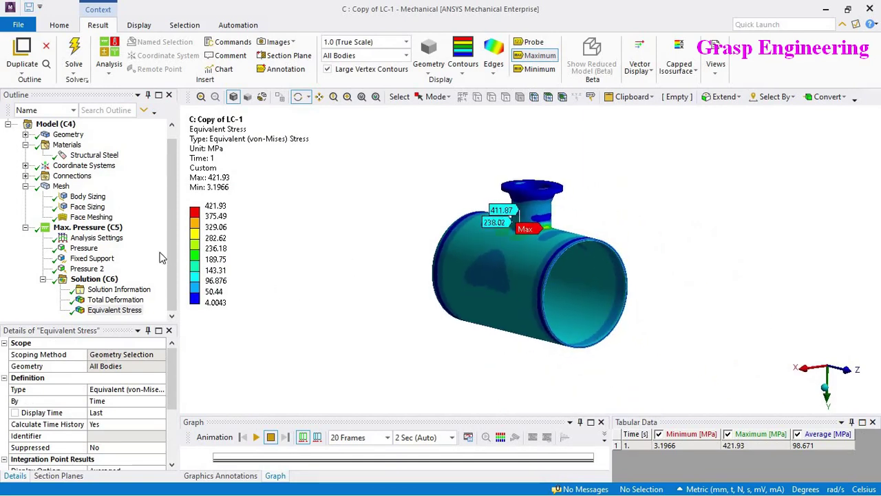
Review the flange and internal pressure loads of the Max. Pressure analysis and the compensating pressures in the Excel sheet.
{"action": "left_click", "coordinate": [87, 269]}
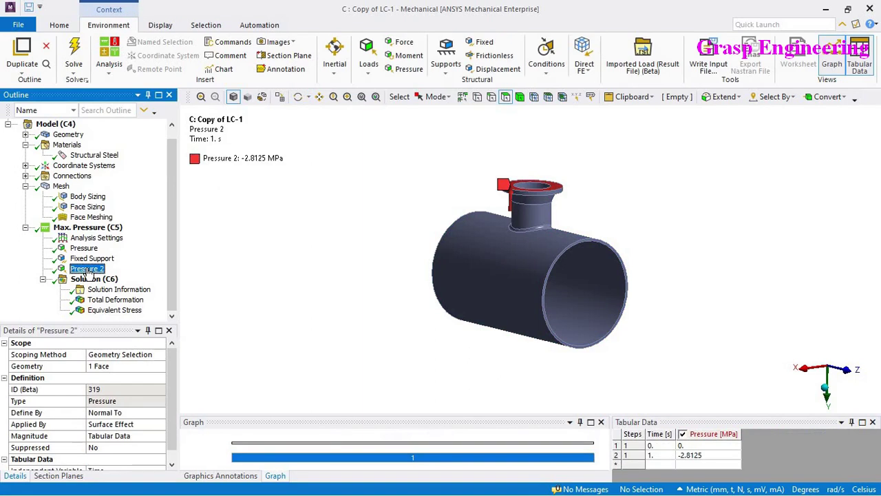
{"action": "left_click", "coordinate": [84, 248]}
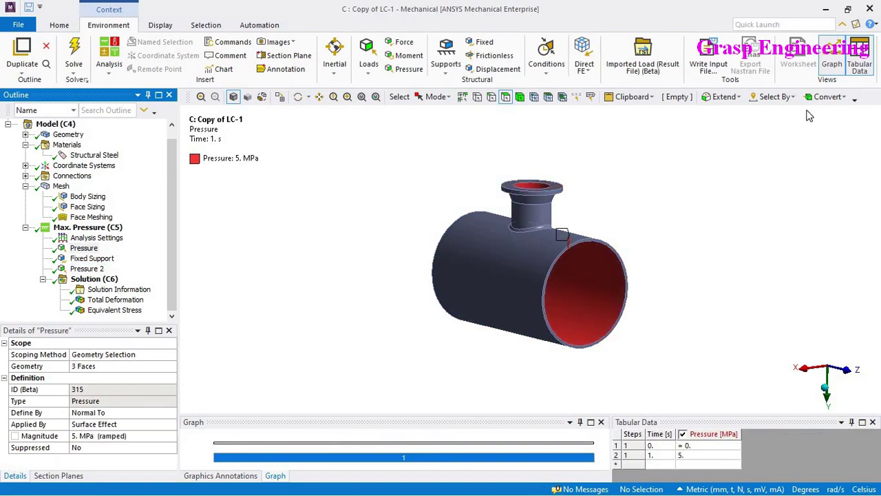
{"action": "left_click", "coordinate": [826, 10]}
{"action": "left_click", "coordinate": [561, 265]}
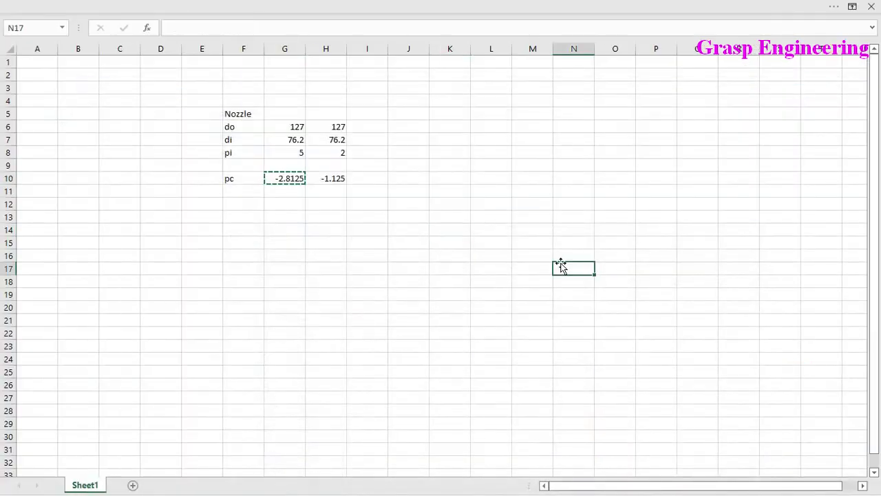
Switch to ANSYS Workbench and show the project schematic.
{"action": "key", "text": "super+Tab"}
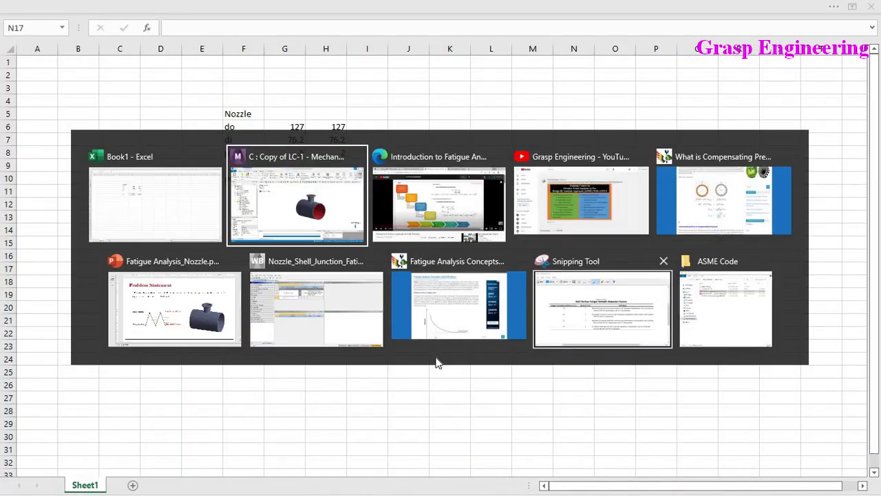
{"action": "left_click", "coordinate": [336, 318]}
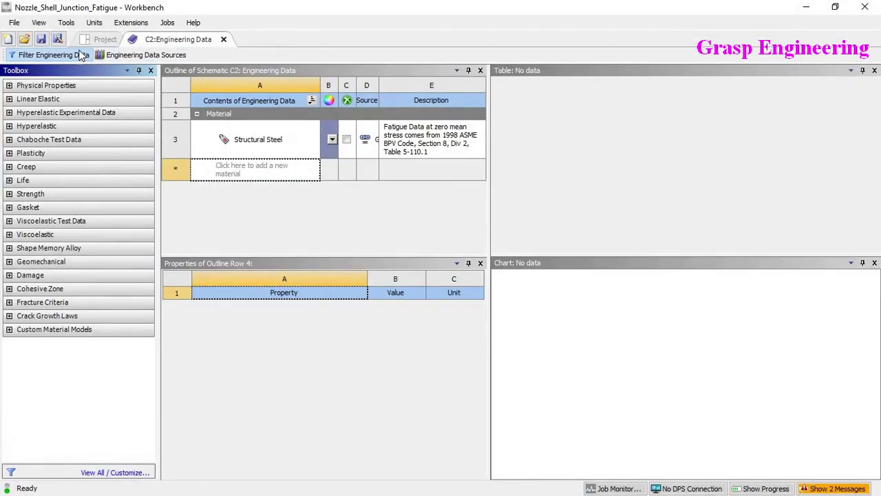
{"action": "left_click", "coordinate": [103, 39]}
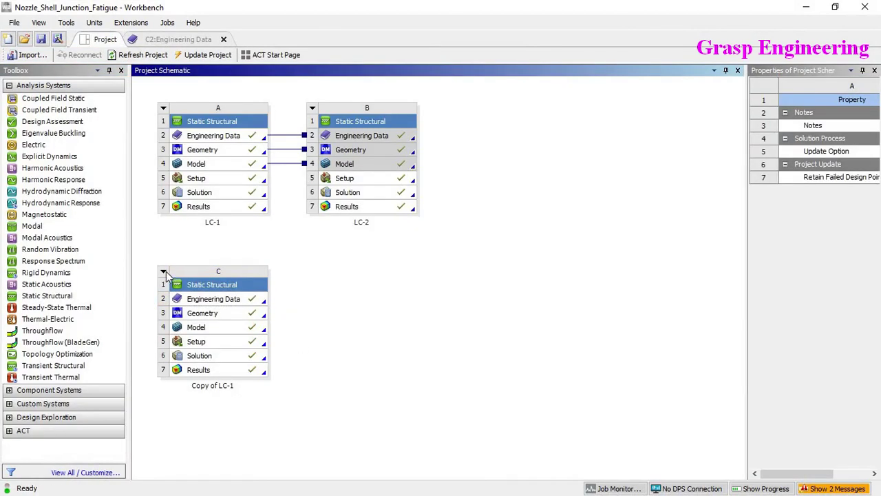
{"action": "left_click", "coordinate": [164, 274]}
{"action": "left_click", "coordinate": [199, 317]}
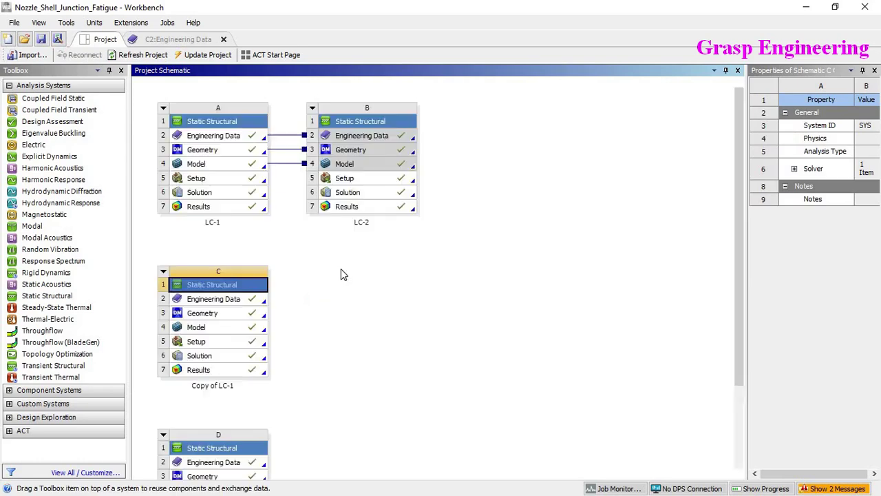
{"action": "left_click", "coordinate": [163, 434]}
{"action": "left_click", "coordinate": [249, 390]}
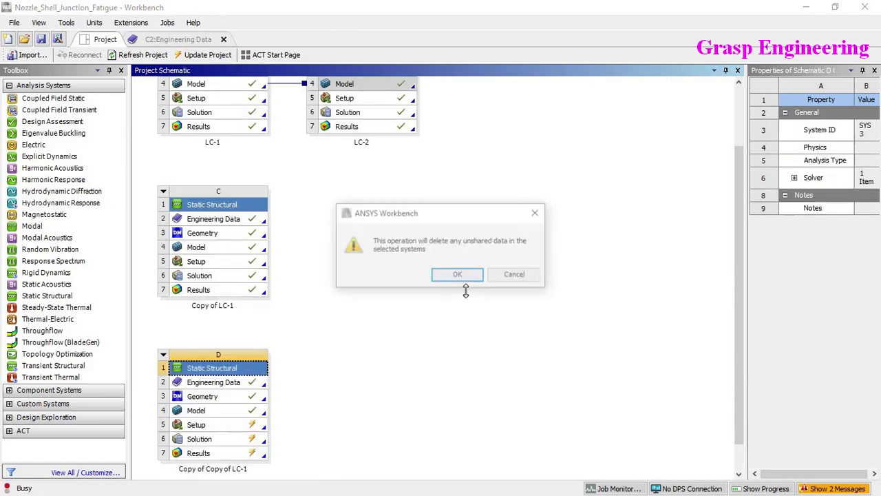
{"action": "left_click", "coordinate": [459, 273]}
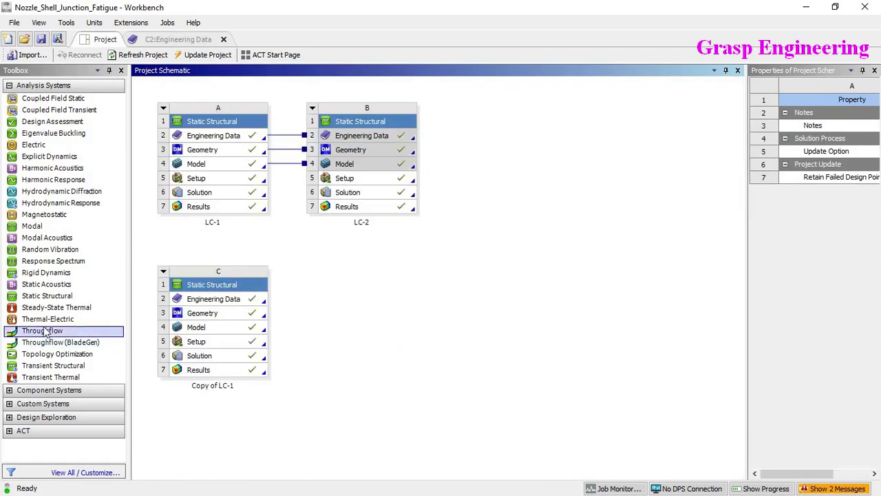
Add a Static Structural system sharing Copy of LC-1's engineering data, geometry and model, and open its setup in Mechanical.
{"action": "left_click_drag", "start_coordinate": [46, 301], "coordinate": [242, 331]}
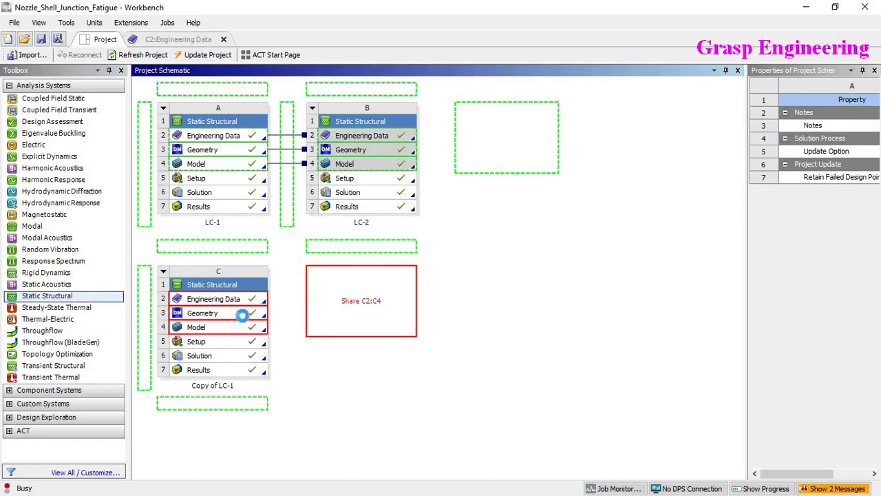
{"action": "double_click", "coordinate": [385, 342]}
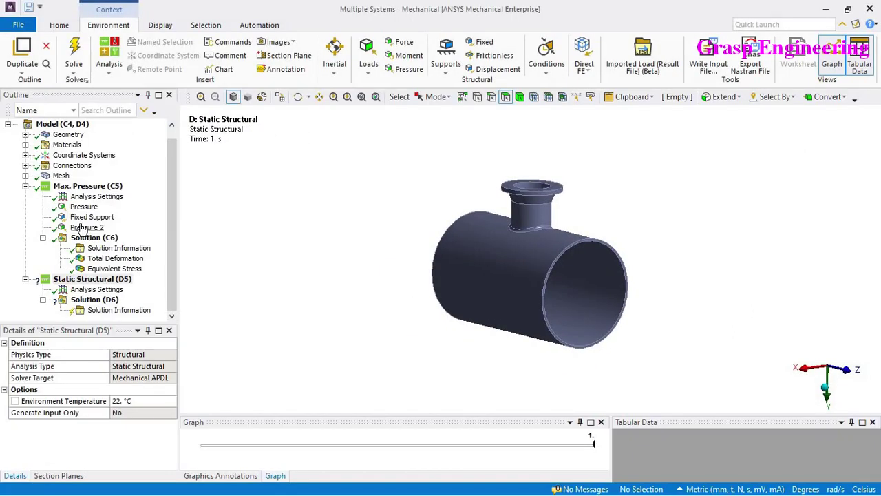
Copy Pressure, Fixed Support and Pressure 2 from the Max. Pressure analysis into Static Structural (D5).
{"action": "left_click", "coordinate": [81, 228]}
{"action": "left_click", "coordinate": [83, 207], "text": "shift"}
{"action": "left_click", "coordinate": [105, 197], "text": "shift"}
{"action": "left_click", "coordinate": [106, 196], "text": "ctrl"}
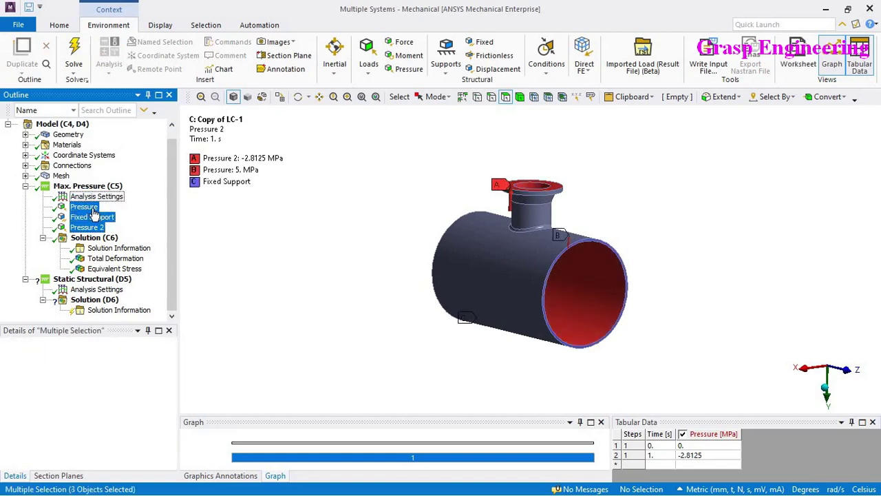
{"action": "left_click_drag", "start_coordinate": [86, 208], "coordinate": [98, 289]}
Set the internal Pressure load of Static Structural (D5) to 2 MPa.
{"action": "left_click", "coordinate": [86, 269]}
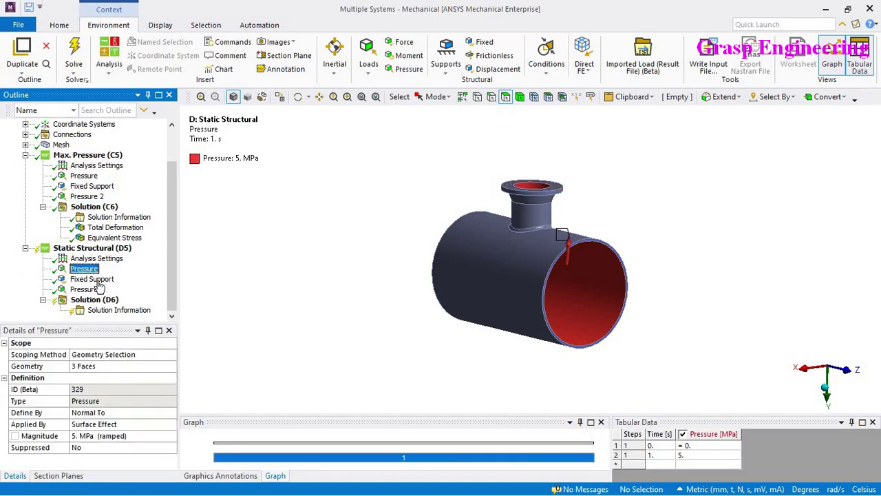
{"action": "left_click", "coordinate": [699, 454]}
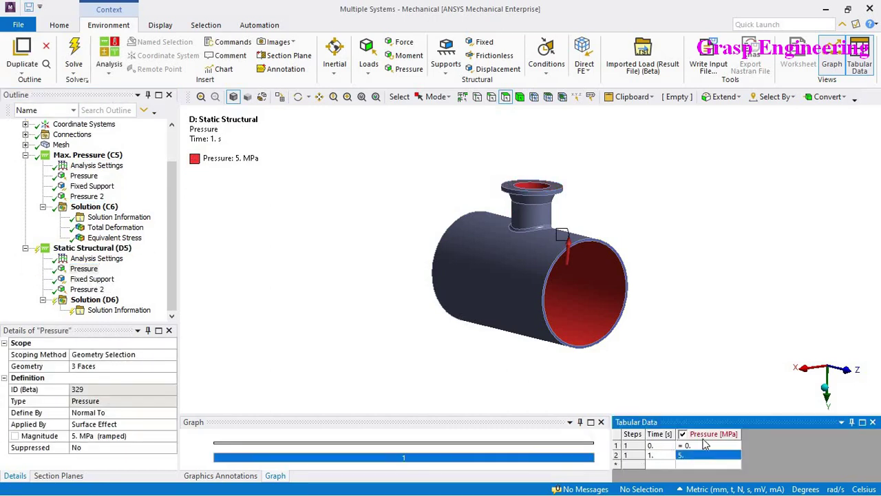
{"action": "type", "text": "2"}
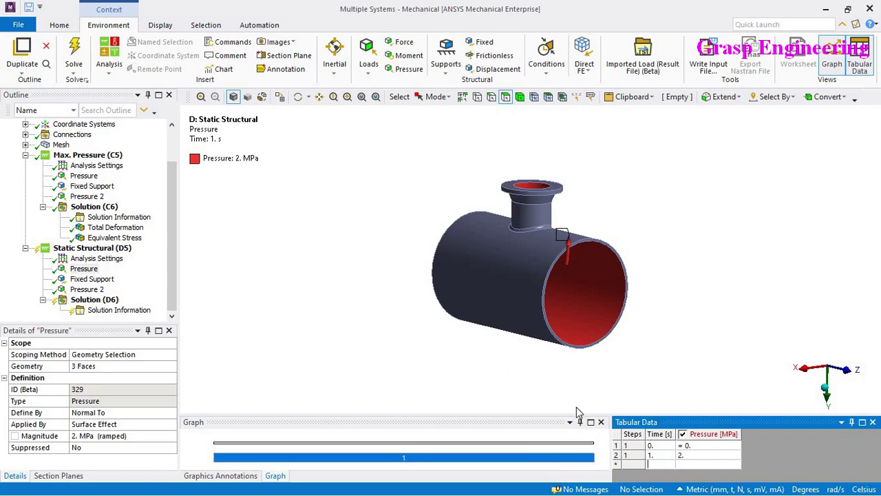
Copy the compensating pressure of -1.125 from cell H10 in Excel into Pressure 2 of Static Structural (D5) in Mechanical.
{"action": "key", "text": "alt+Tab"}
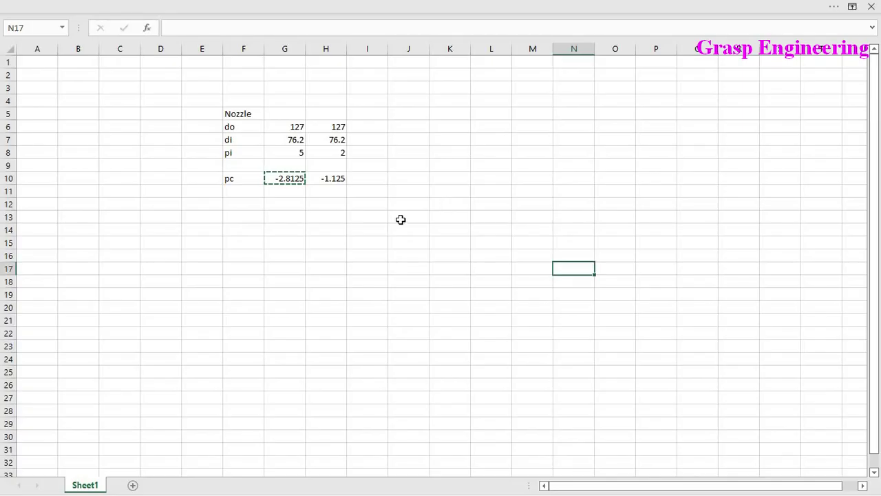
{"action": "left_click", "coordinate": [332, 180]}
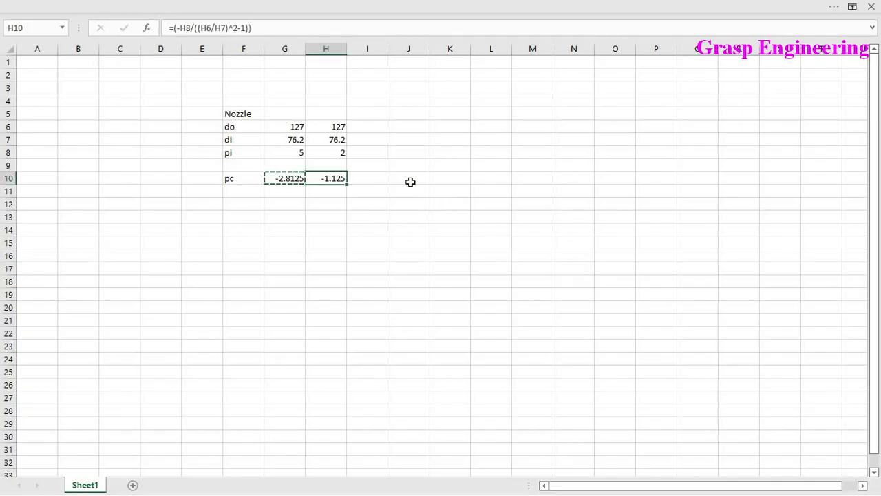
{"action": "key", "text": "ctrl+c"}
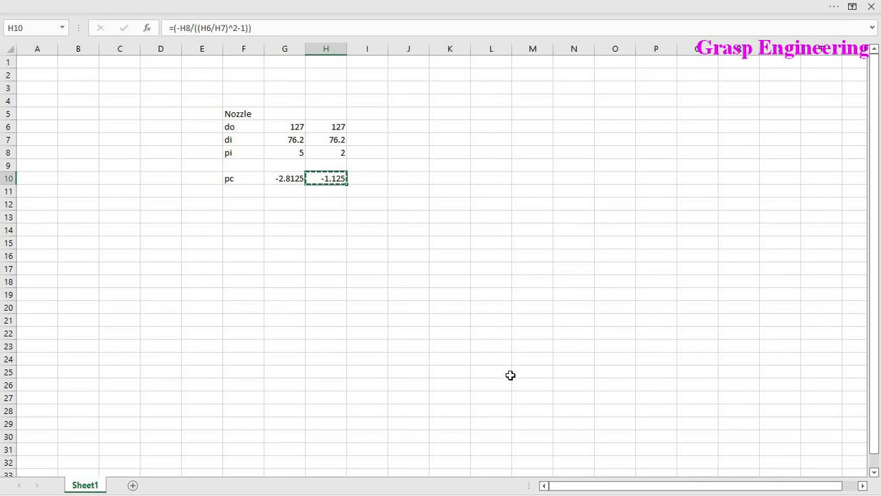
{"action": "key", "text": "alt+Tab"}
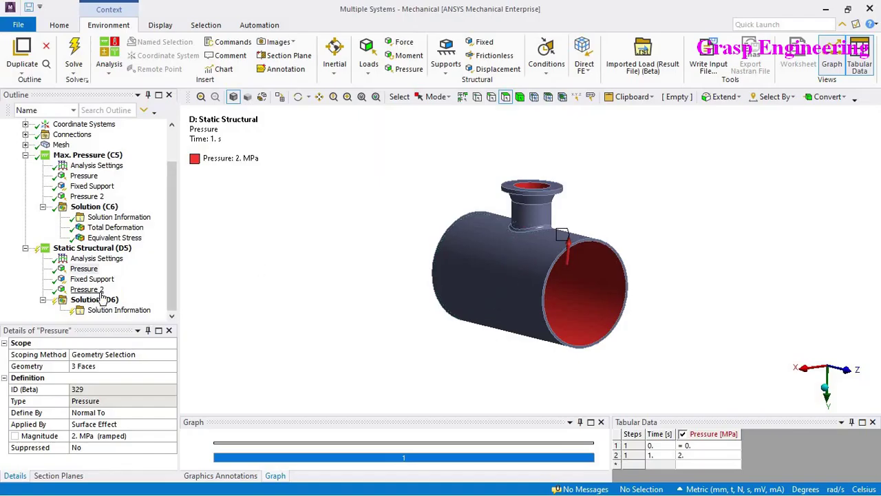
{"action": "left_click", "coordinate": [86, 290]}
{"action": "left_click", "coordinate": [704, 458]}
{"action": "key", "text": "ctrl+v"}
{"action": "left_click", "coordinate": [740, 305]}
Check the pressure load and fixed support of Static Structural (D5) and solve the analysis.
{"action": "left_click", "coordinate": [85, 269]}
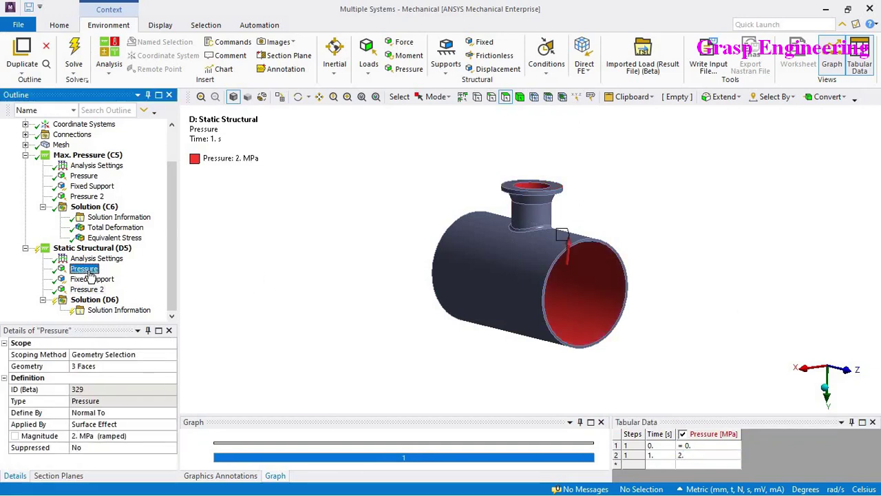
{"action": "left_click", "coordinate": [91, 279]}
{"action": "middle_click_drag", "start_coordinate": [445, 299], "coordinate": [250, 299]}
{"action": "left_click", "coordinate": [111, 301]}
{"action": "right_click", "coordinate": [111, 301]}
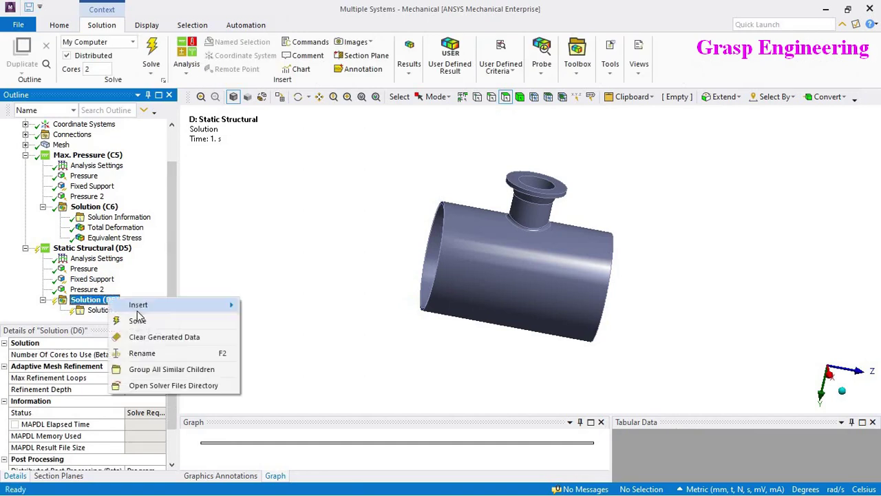
{"action": "left_click", "coordinate": [166, 319]}
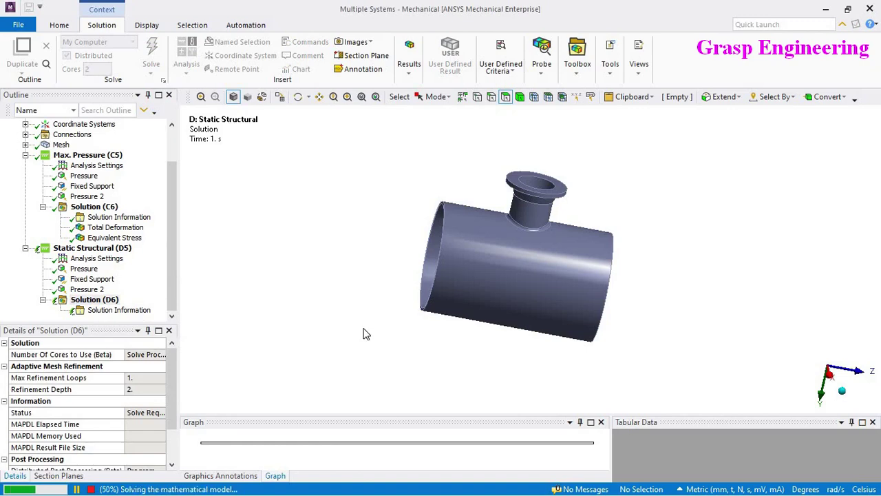
Add Total Deformation and Equivalent (von-Mises) Stress results to Solution (D6) and evaluate all results.
{"action": "left_click", "coordinate": [86, 279]}
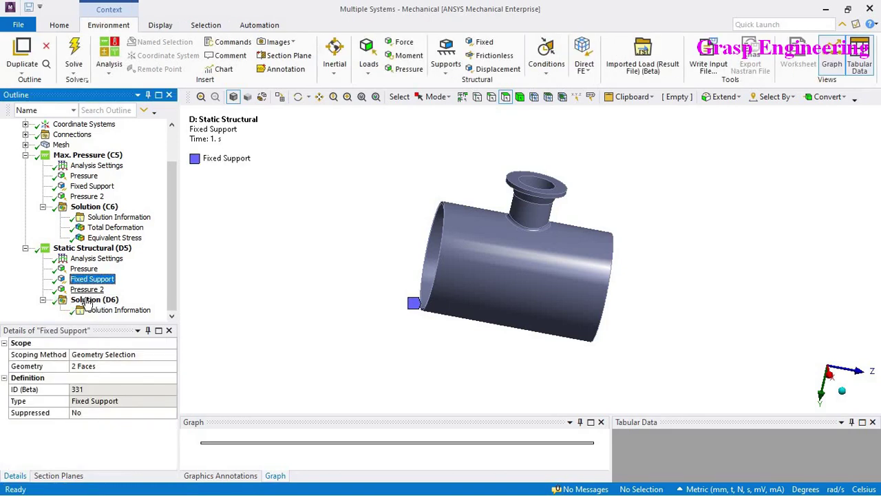
{"action": "right_click", "coordinate": [91, 305]}
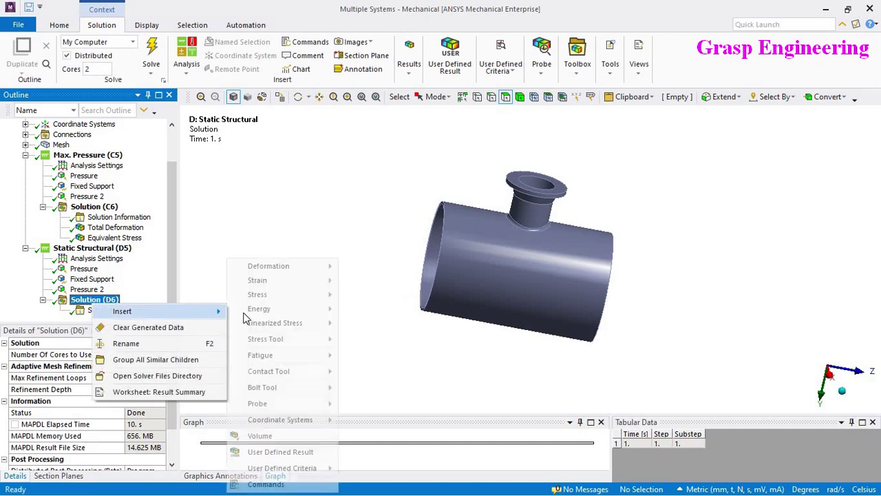
{"action": "mouse_move", "coordinate": [289, 266]}
{"action": "left_click", "coordinate": [367, 267]}
{"action": "right_click", "coordinate": [103, 293]}
{"action": "mouse_move", "coordinate": [179, 300]}
{"action": "mouse_move", "coordinate": [299, 303]}
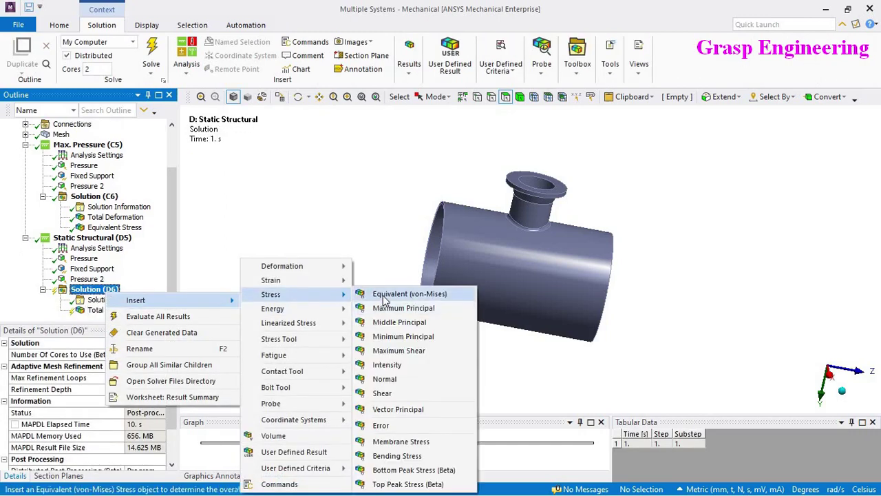
{"action": "left_click", "coordinate": [387, 295]}
{"action": "right_click", "coordinate": [84, 281]}
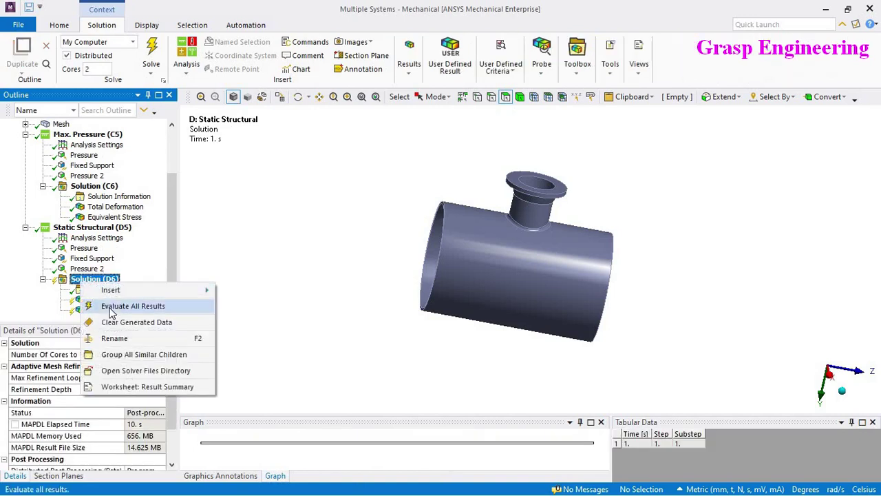
{"action": "left_click", "coordinate": [118, 306]}
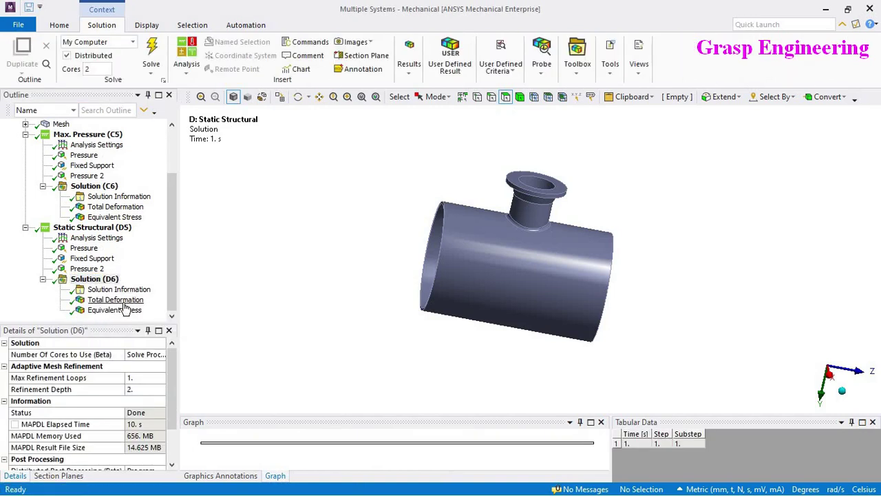
Compare Total Deformation between the two analyses and adjust the D6 result's legend to the visible range.
{"action": "left_click", "coordinate": [116, 300]}
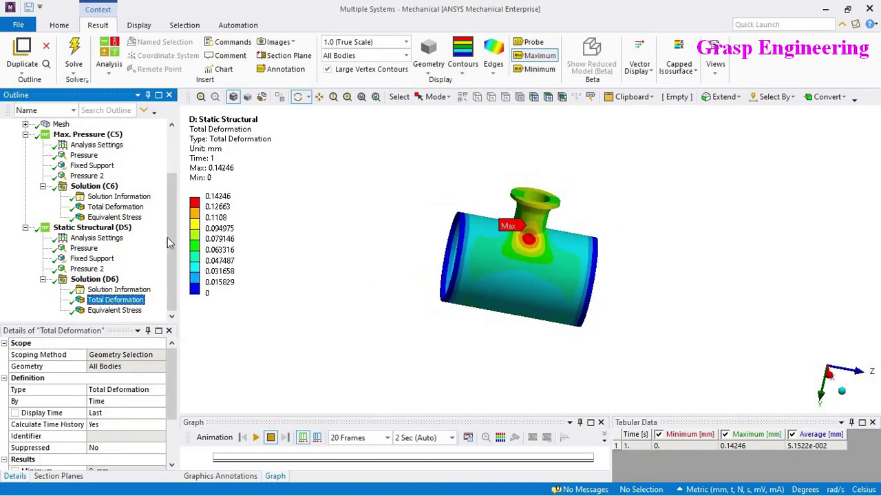
{"action": "left_click", "coordinate": [112, 207]}
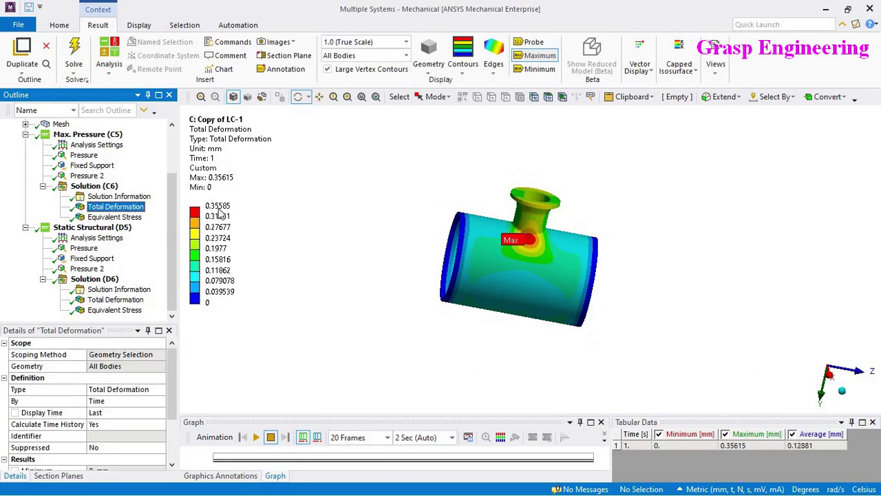
{"action": "left_click", "coordinate": [124, 301]}
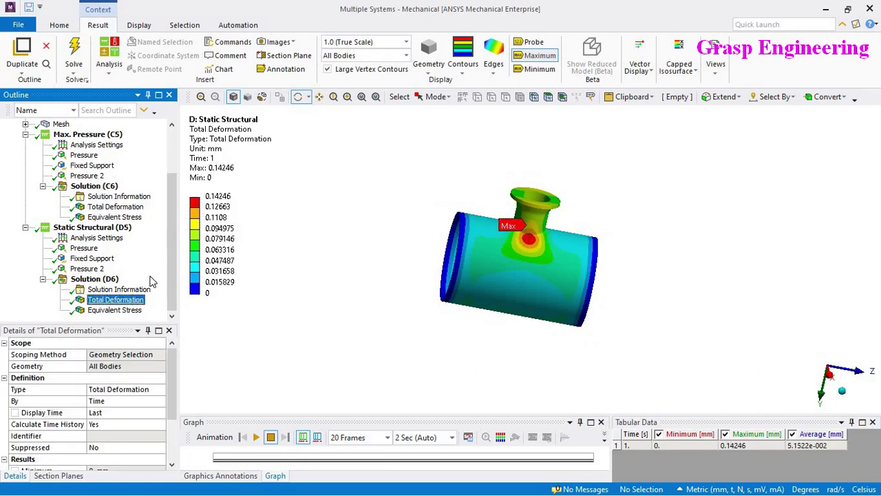
{"action": "right_click", "coordinate": [193, 155]}
{"action": "left_click", "coordinate": [256, 383]}
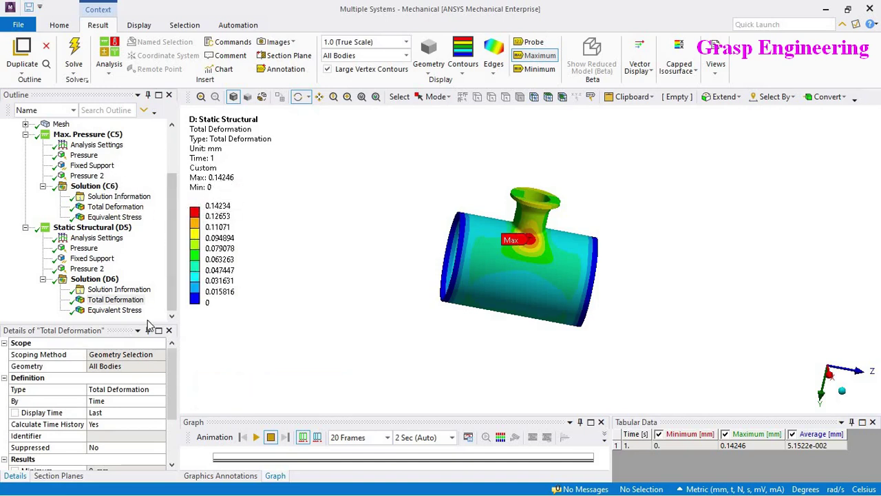
Display the Equivalent Stress of Solution (D6) with its legend adjusted to the visible range.
{"action": "left_click", "coordinate": [115, 310]}
{"action": "right_click", "coordinate": [214, 152]}
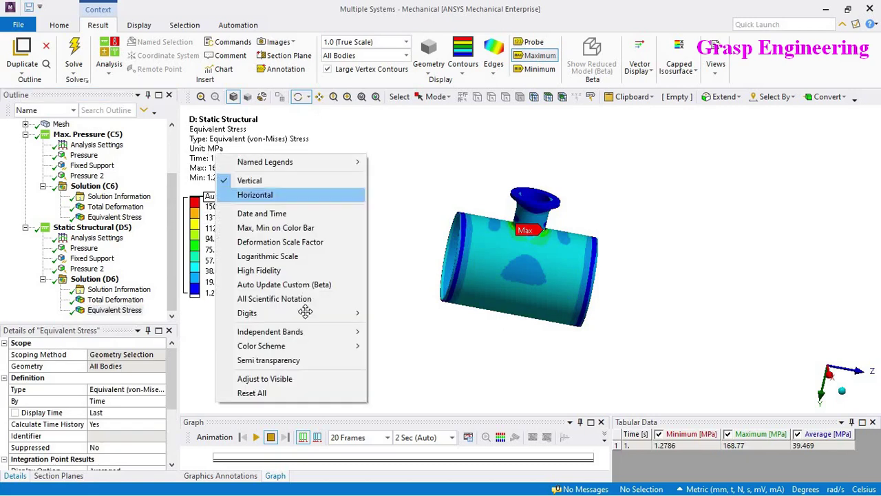
{"action": "left_click", "coordinate": [289, 379]}
Probe the equivalent stress on both sides of the nozzle-shell junction and examine the stress distribution.
{"action": "left_click_drag", "start_coordinate": [460, 334], "coordinate": [364, 198]}
{"action": "middle_click_drag", "start_coordinate": [364, 198], "coordinate": [506, 168]}
{"action": "left_click", "coordinate": [535, 42]}
{"action": "left_click", "coordinate": [577, 273]}
{"action": "mouse_move", "coordinate": [572, 313]}
{"action": "middle_mouse_down"}
{"action": "mouse_move", "coordinate": [608, 322]}
{"action": "mouse_move", "coordinate": [549, 310]}
{"action": "mouse_move", "coordinate": [563, 301]}
{"action": "middle_mouse_up"}
{"action": "scroll", "coordinate": [600, 294], "scroll_direction": "up", "scroll_amount": 6}
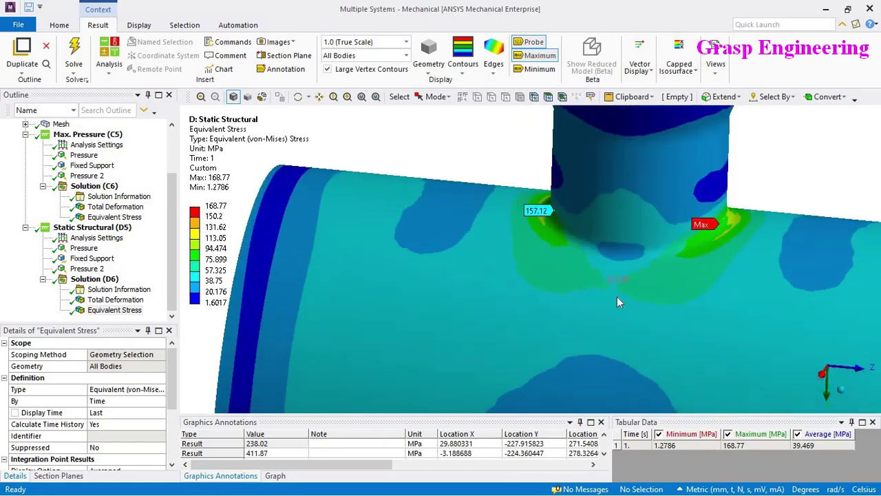
{"action": "scroll", "coordinate": [506, 332], "scroll_direction": "down", "scroll_amount": 4}
{"action": "middle_click_drag", "start_coordinate": [678, 241], "coordinate": [639, 244]}
{"action": "scroll", "coordinate": [639, 195], "scroll_direction": "down", "scroll_amount": 8}
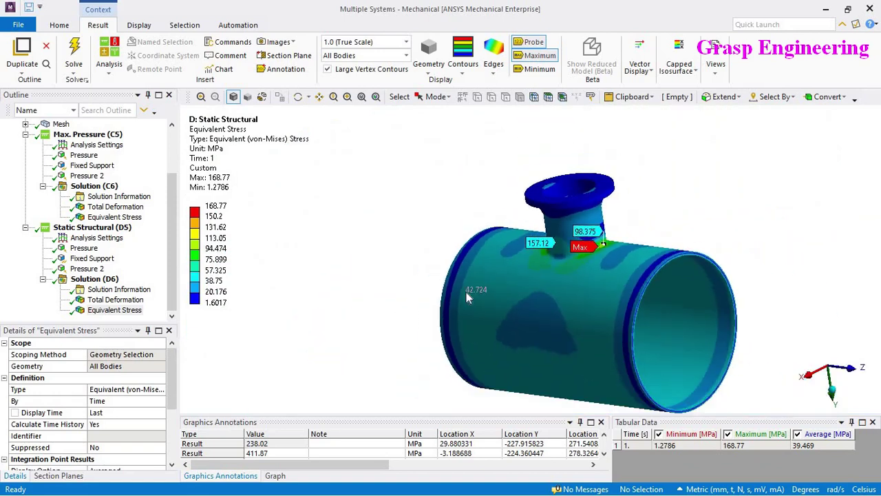
{"action": "middle_click_drag", "start_coordinate": [466, 292], "coordinate": [341, 263]}
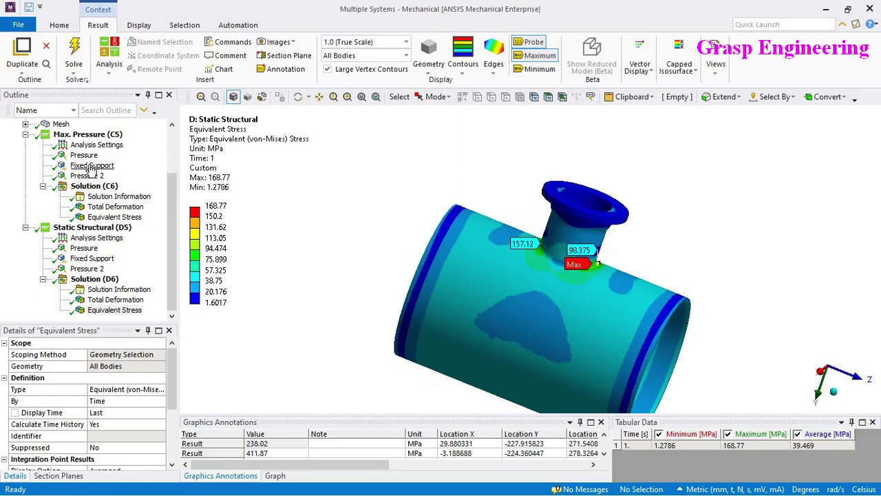
Rename the Static Structural (D5) analysis as Min. Pressure.
{"action": "left_click", "coordinate": [96, 138]}
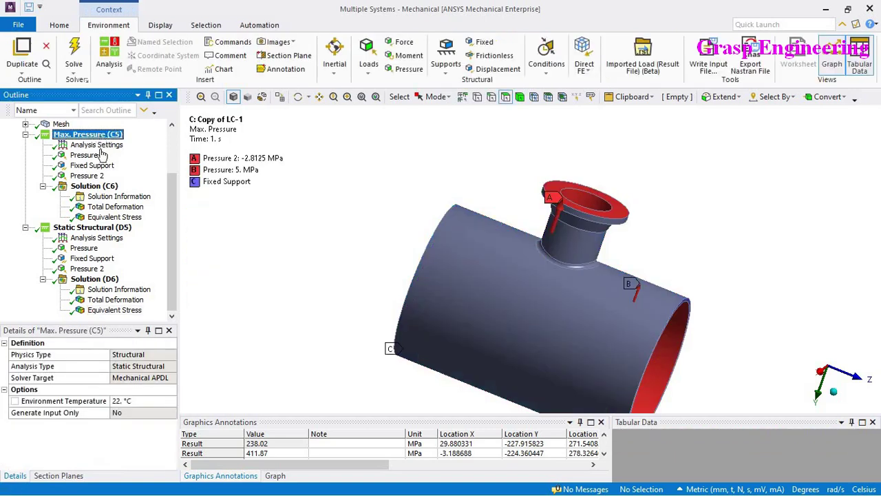
{"action": "left_click", "coordinate": [105, 230]}
{"action": "right_click", "coordinate": [106, 234]}
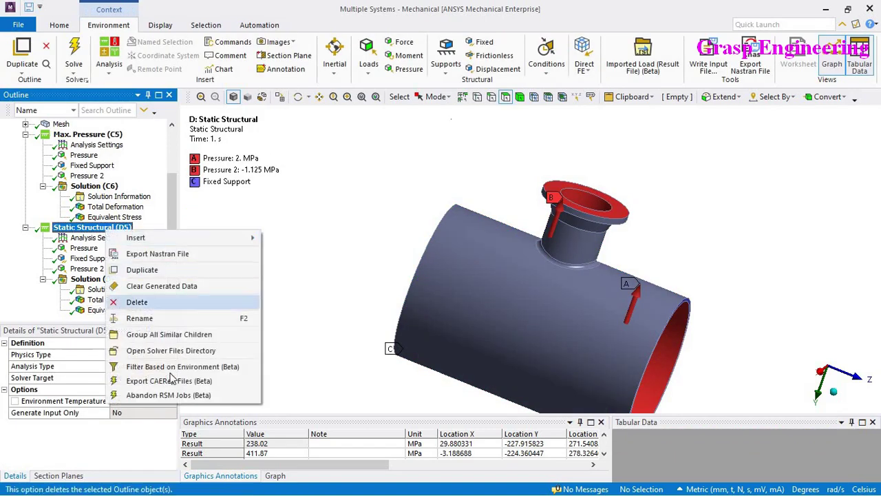
{"action": "key", "text": "Escape"}
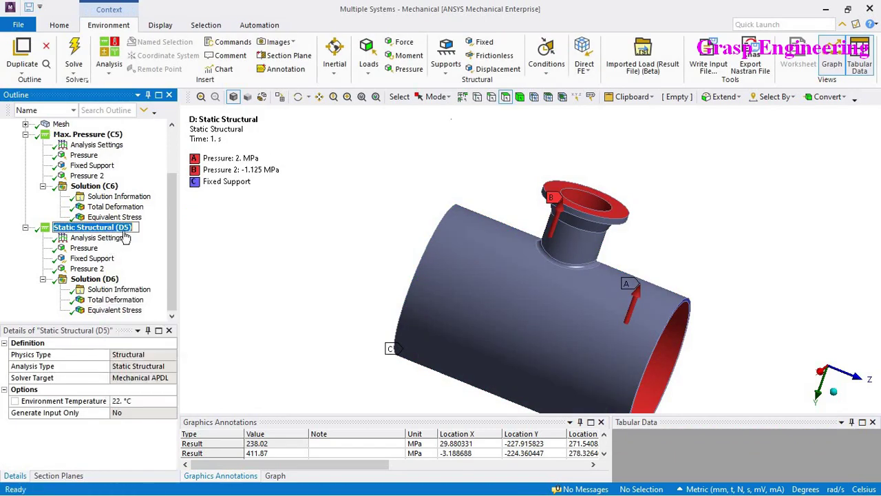
{"action": "type", "text": "Min. Pressure"}
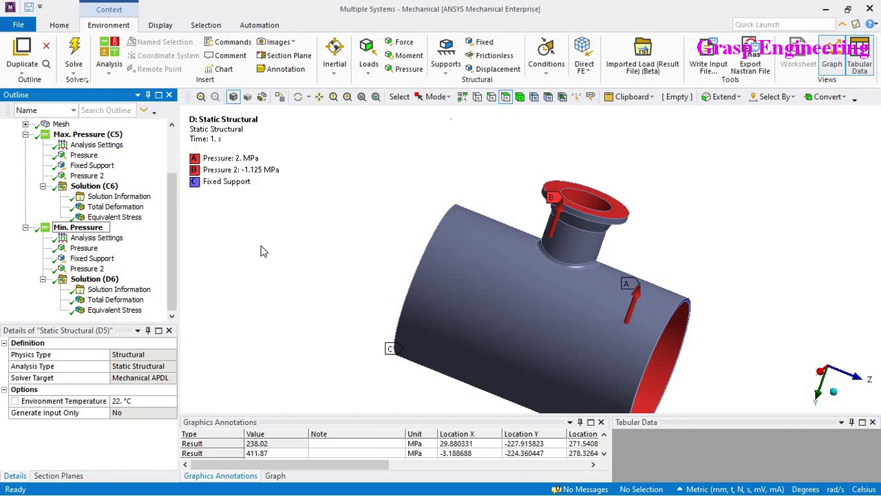
{"action": "key", "text": "Return"}
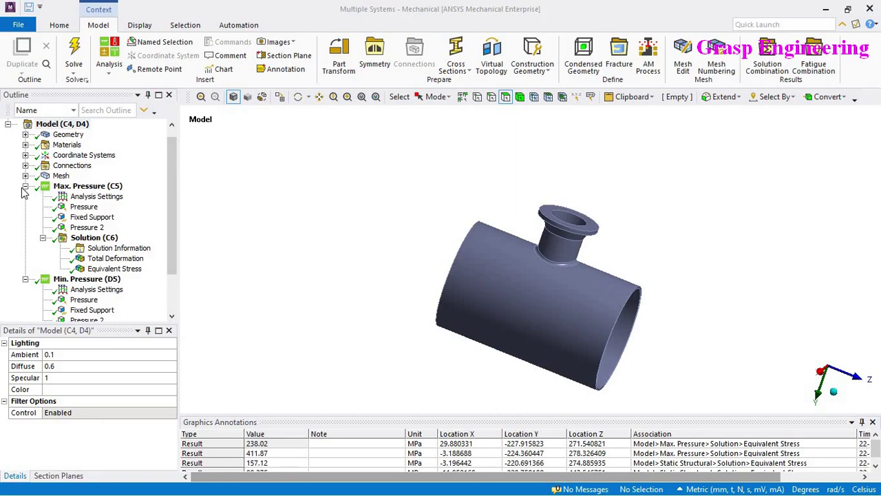
Collapse the Max. Pressure and Min. Pressure analyses in the model tree.
{"action": "left_click", "coordinate": [76, 187]}
{"action": "left_click", "coordinate": [25, 186]}
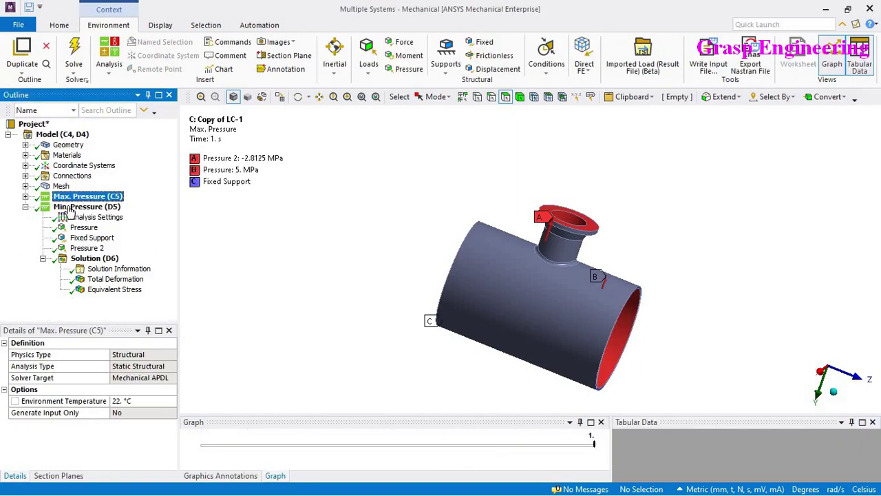
{"action": "left_click", "coordinate": [76, 207]}
{"action": "left_click", "coordinate": [26, 206]}
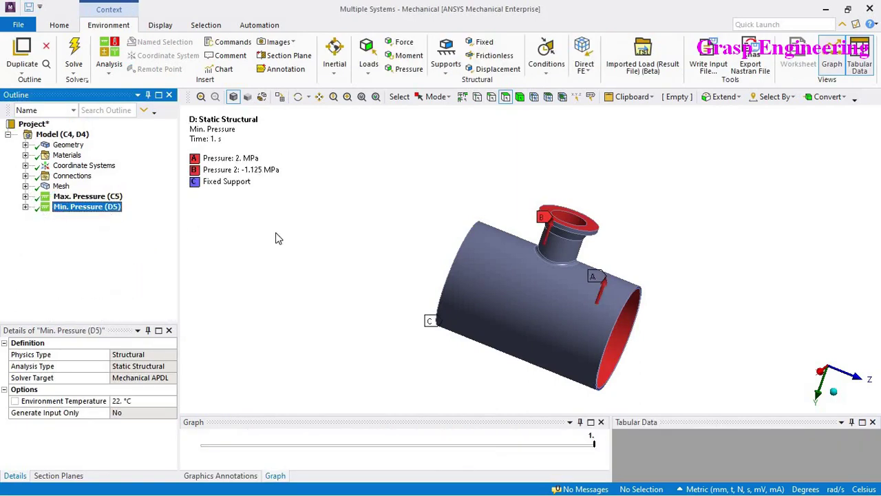
{"action": "middle_click_drag", "start_coordinate": [515, 264], "coordinate": [482, 263]}
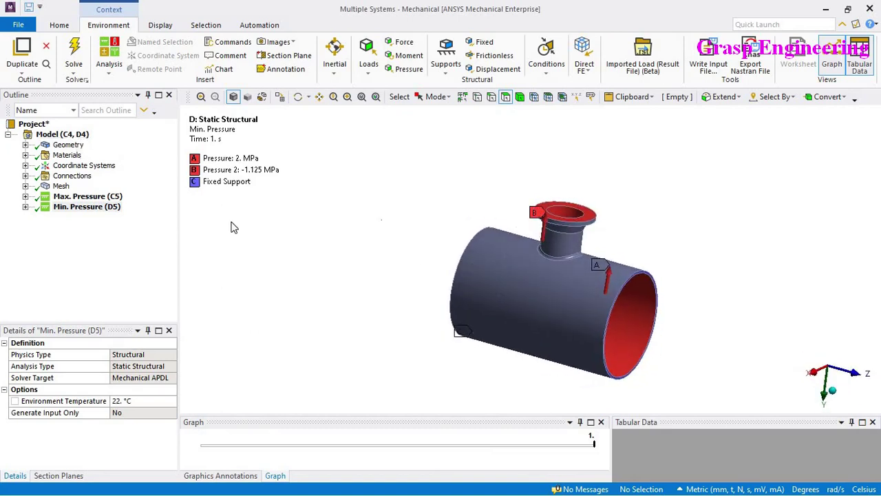
Insert a Solution Combination under the Model for combining the results of both pressure analyses.
{"action": "left_click", "coordinate": [81, 137]}
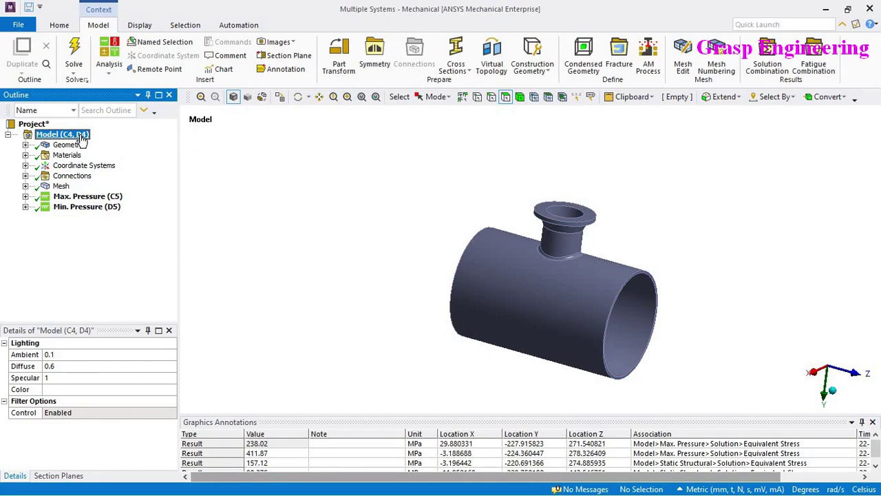
{"action": "right_click", "coordinate": [83, 141]}
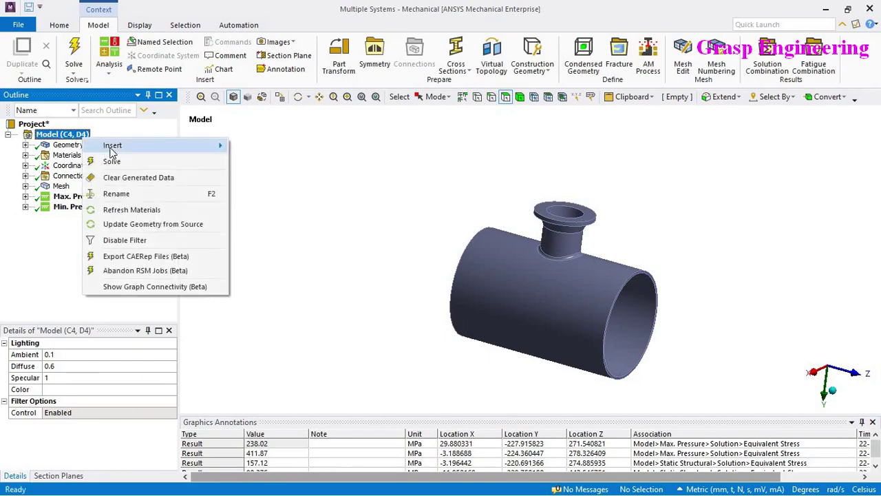
{"action": "mouse_move", "coordinate": [113, 145]}
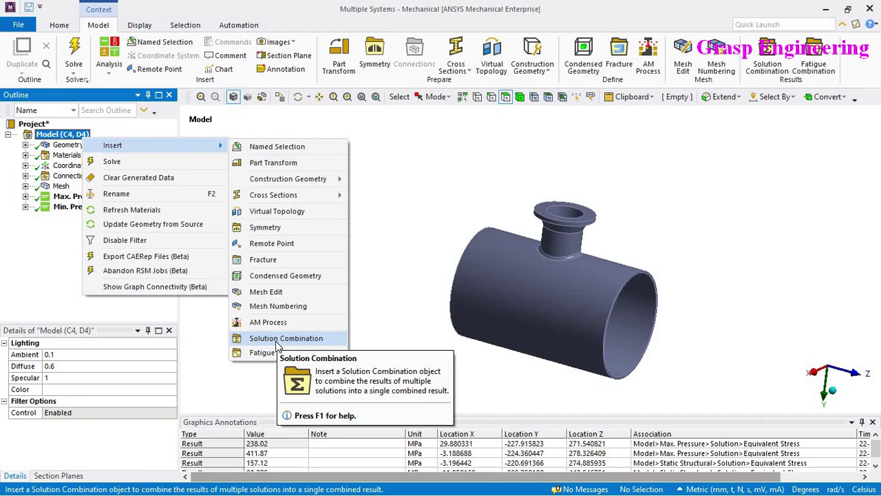
{"action": "left_click", "coordinate": [277, 339]}
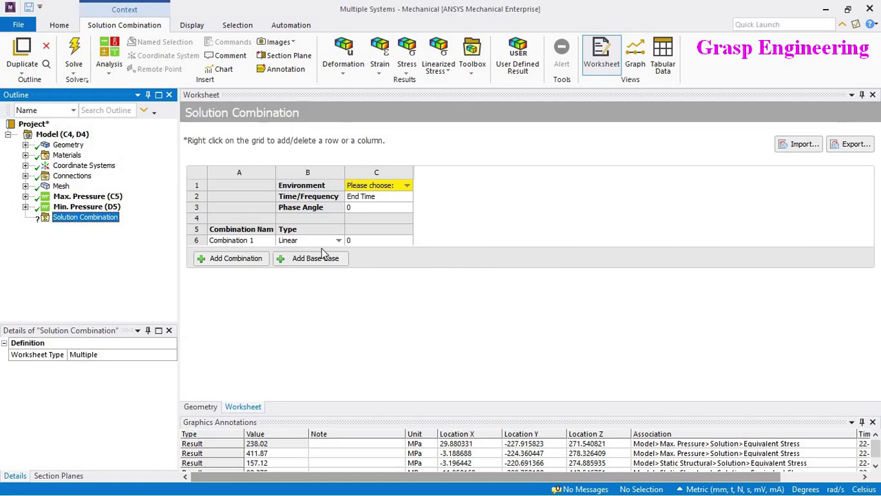
Set the first base case of the solution combination to Max. Pressure with a coefficient of 1.
{"action": "left_click", "coordinate": [406, 188]}
{"action": "left_click", "coordinate": [407, 188]}
{"action": "left_click", "coordinate": [406, 189]}
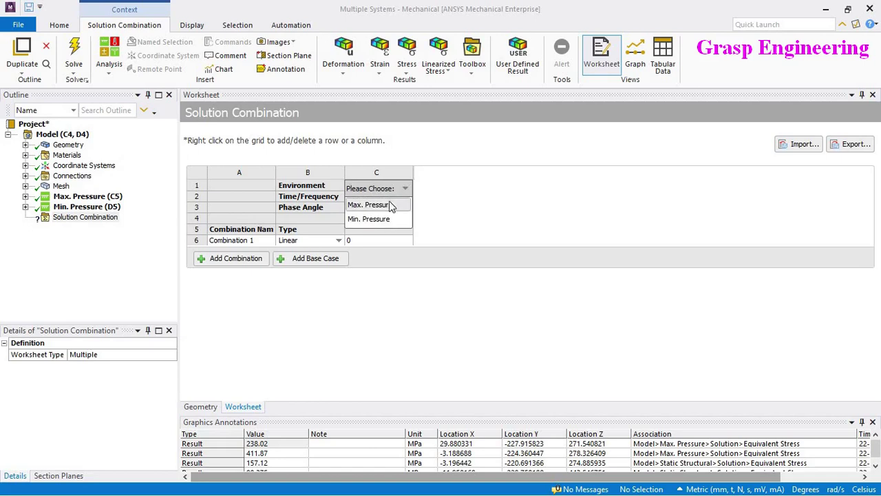
{"action": "left_click", "coordinate": [378, 206]}
{"action": "left_click", "coordinate": [368, 241]}
{"action": "left_click", "coordinate": [359, 242]}
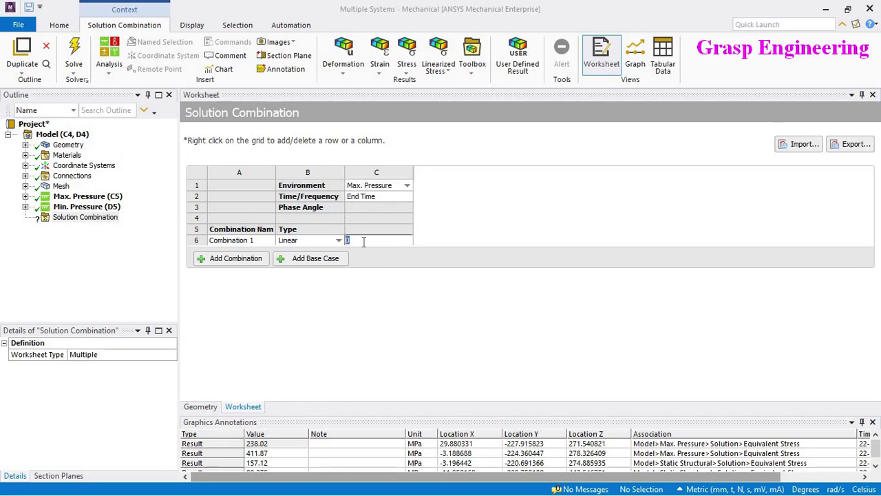
{"action": "left_click", "coordinate": [398, 320]}
Add a second base case to the combination using Min. Pressure with a coefficient of -1.
{"action": "left_click", "coordinate": [318, 261]}
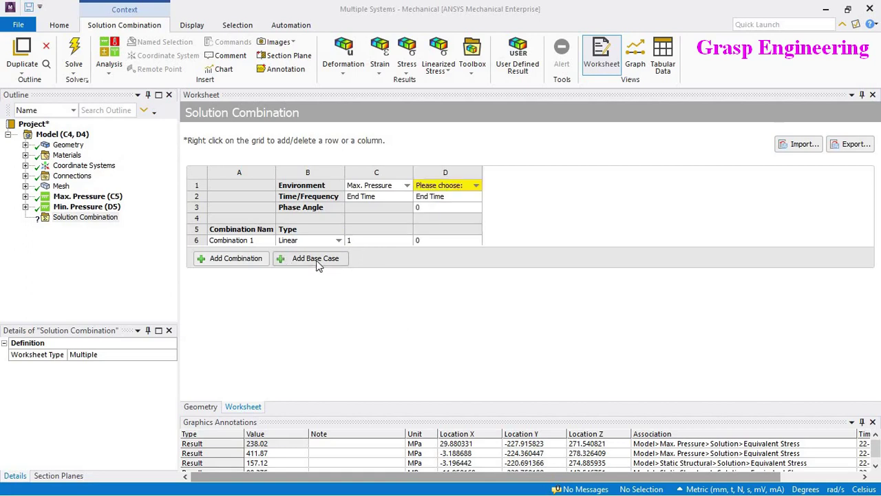
{"action": "left_click", "coordinate": [476, 186]}
{"action": "left_click", "coordinate": [437, 219]}
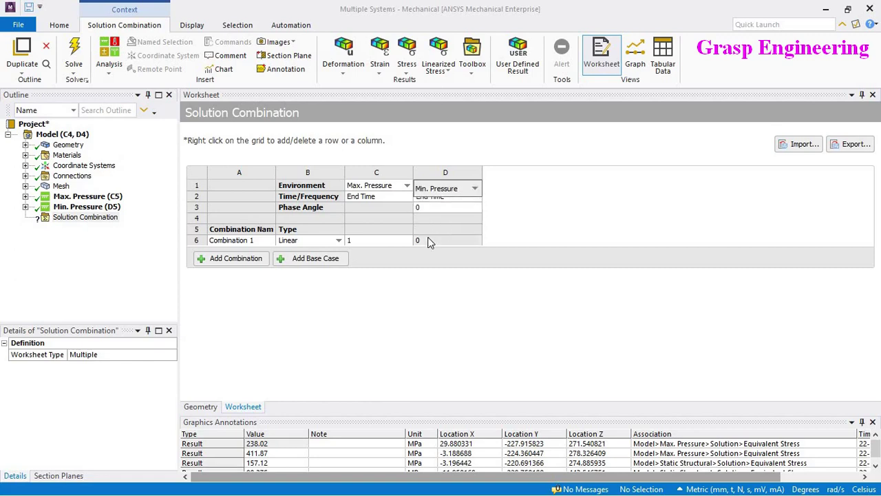
{"action": "left_click", "coordinate": [425, 241]}
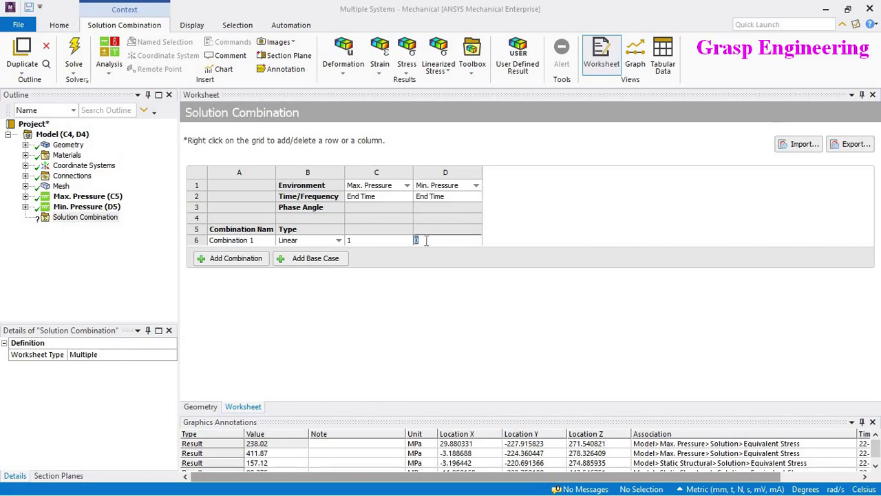
{"action": "type", "text": "-1"}
{"action": "key", "text": "Return"}
Insert a Fatigue Tool into the Solution Combination.
{"action": "right_click", "coordinate": [94, 219]}
{"action": "mouse_move", "coordinate": [126, 225]}
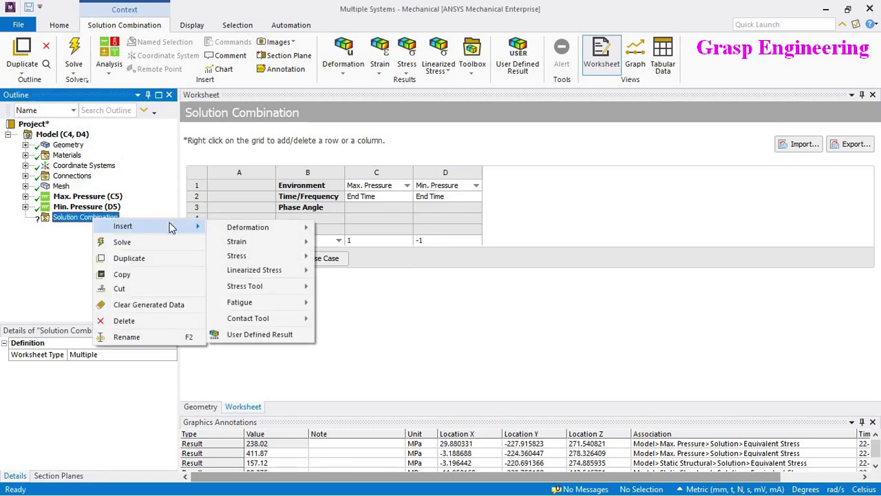
{"action": "mouse_move", "coordinate": [242, 306]}
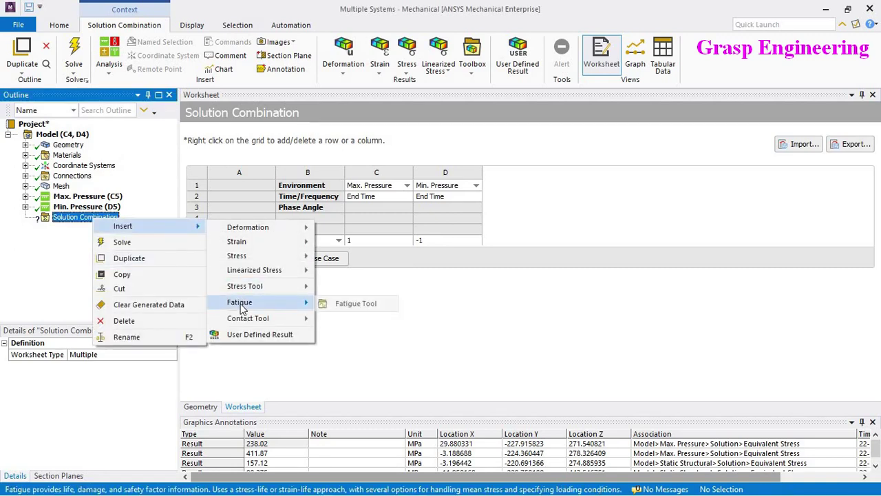
{"action": "left_click", "coordinate": [348, 306]}
{"action": "left_click", "coordinate": [86, 218]}
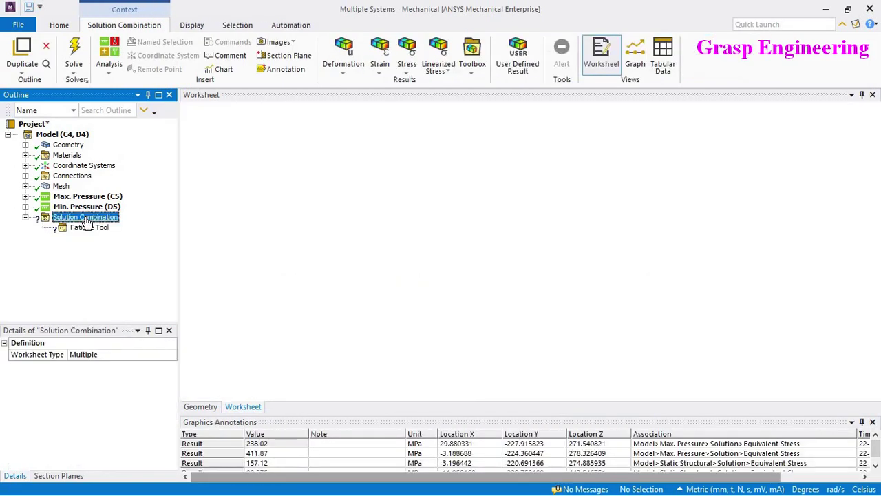
Add a Life result to the Fatigue Tool and solve the Solution Combination.
{"action": "left_click", "coordinate": [90, 227]}
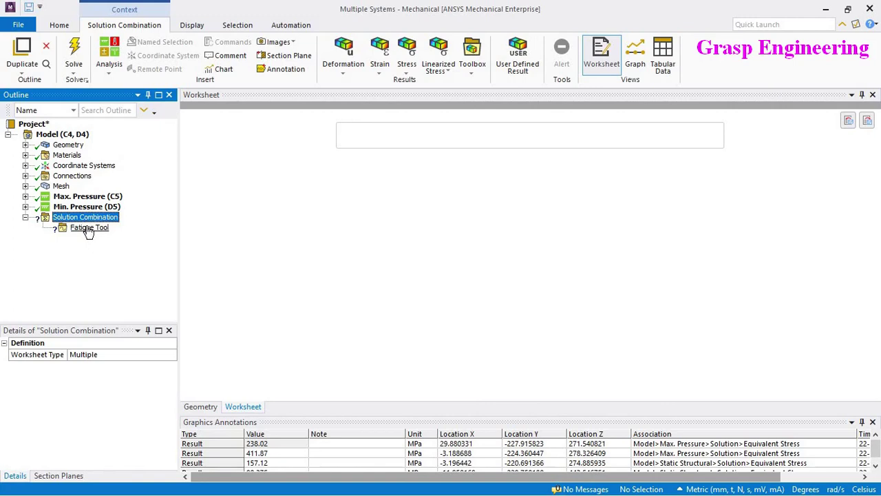
{"action": "right_click", "coordinate": [94, 232]}
{"action": "mouse_move", "coordinate": [94, 232]}
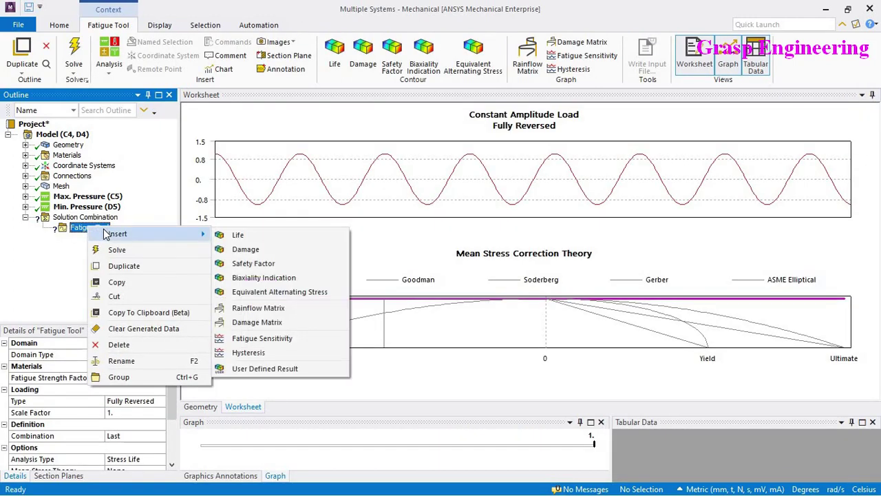
{"action": "left_click", "coordinate": [238, 235]}
{"action": "right_click", "coordinate": [88, 228]}
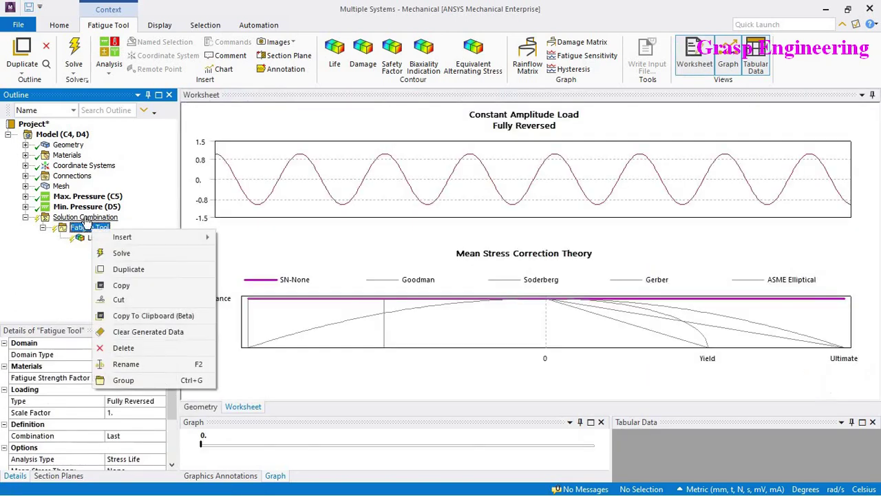
{"action": "right_click", "coordinate": [86, 217]}
{"action": "left_click", "coordinate": [115, 241]}
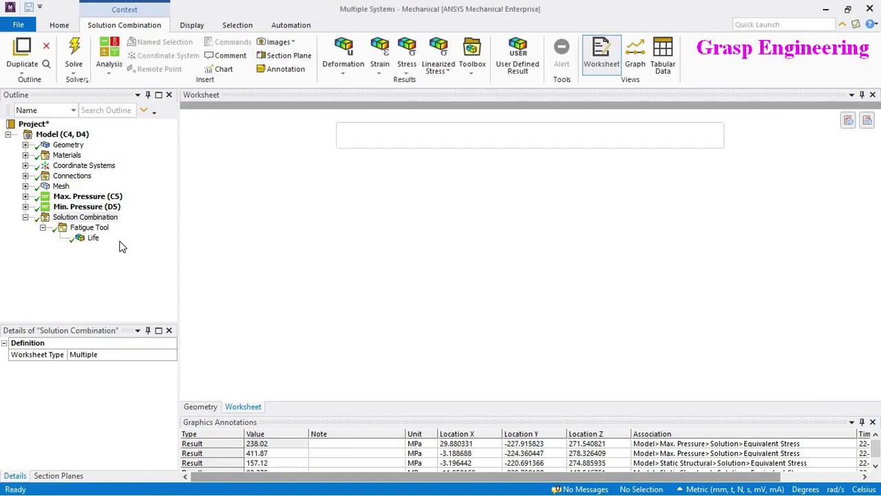
Add an Equivalent Alternating Stress result to the Fatigue Tool and solve it.
{"action": "left_click", "coordinate": [91, 228]}
{"action": "right_click", "coordinate": [95, 229]}
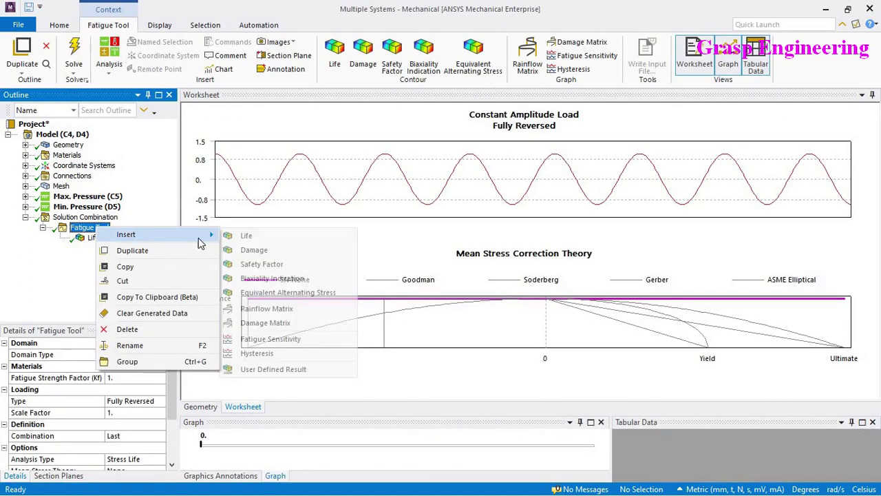
{"action": "left_click", "coordinate": [281, 292]}
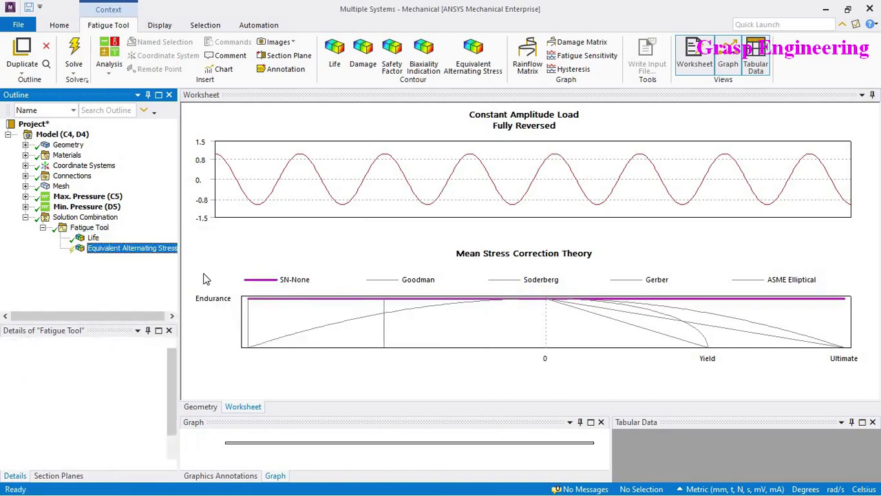
{"action": "right_click", "coordinate": [135, 251]}
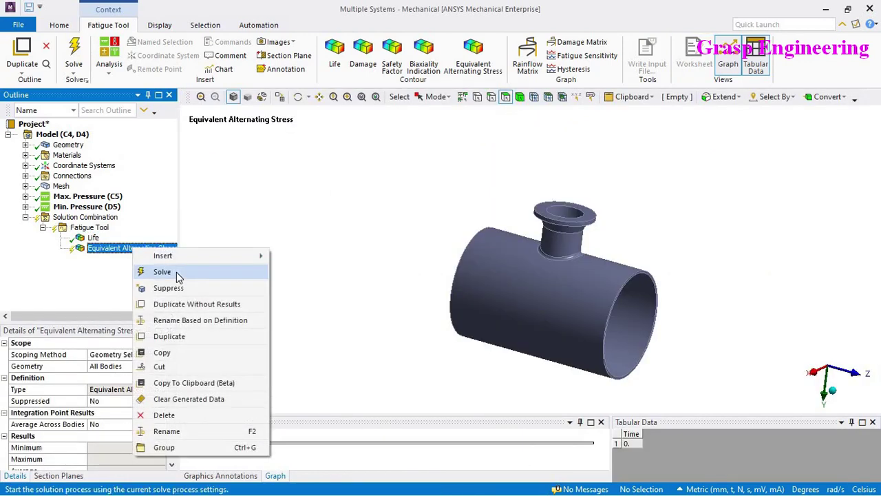
{"action": "left_click", "coordinate": [177, 272]}
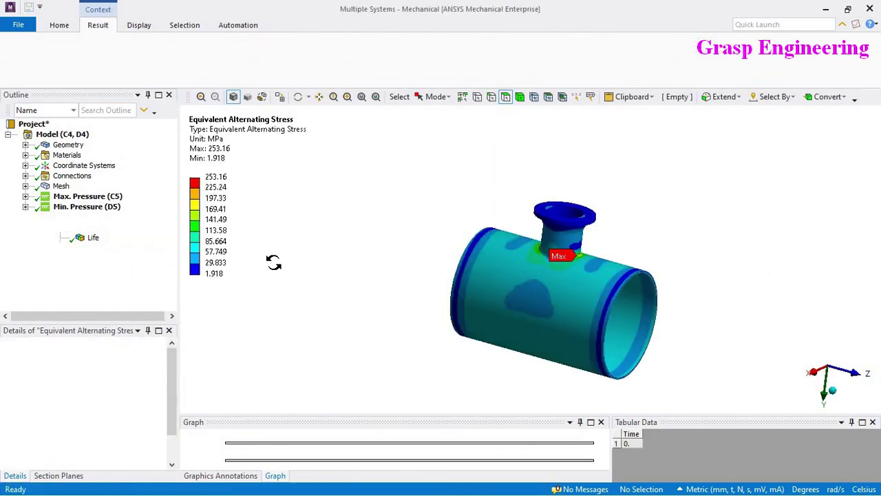
Review the Equivalent Stress results of the Max. Pressure and Min. Pressure analyses for comparison with the alternating stress.
{"action": "left_click", "coordinate": [26, 196]}
{"action": "left_click", "coordinate": [114, 279]}
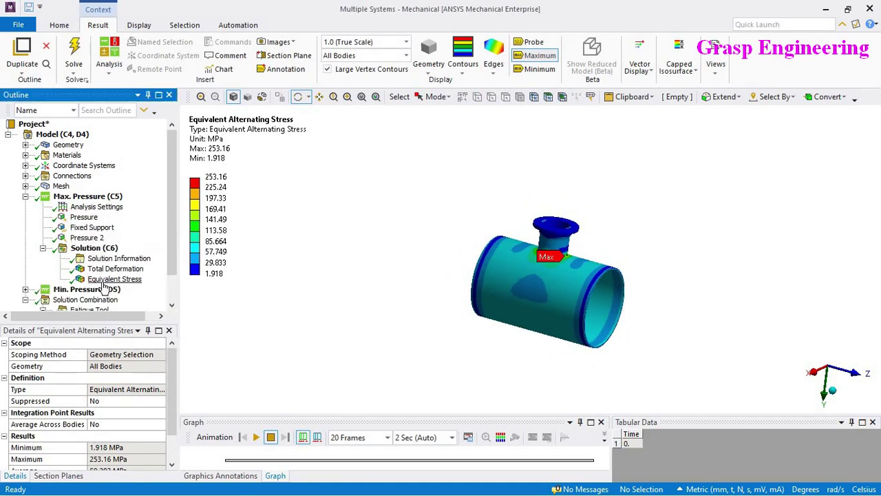
{"action": "left_click", "coordinate": [88, 197]}
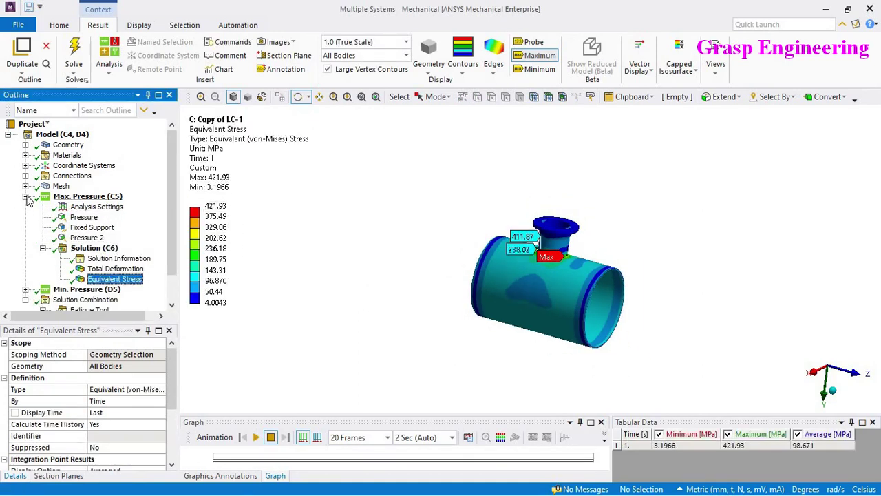
{"action": "left_click", "coordinate": [26, 196]}
{"action": "left_click", "coordinate": [25, 207]}
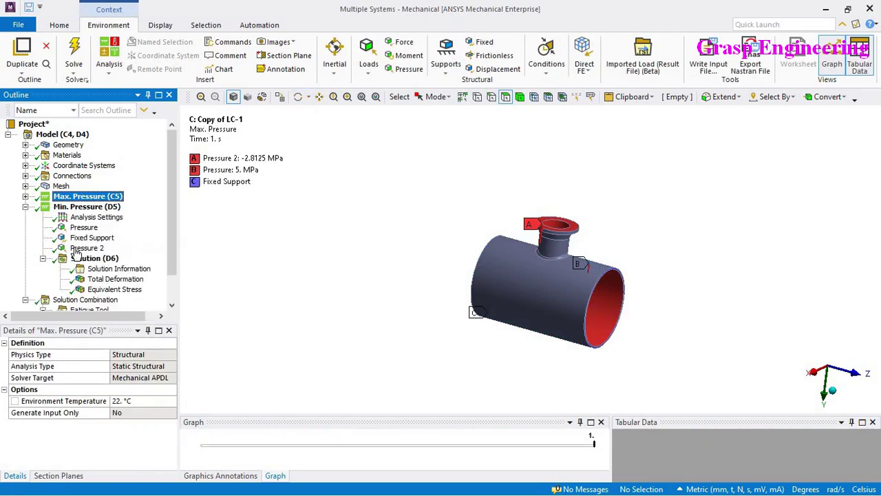
{"action": "left_click", "coordinate": [115, 290]}
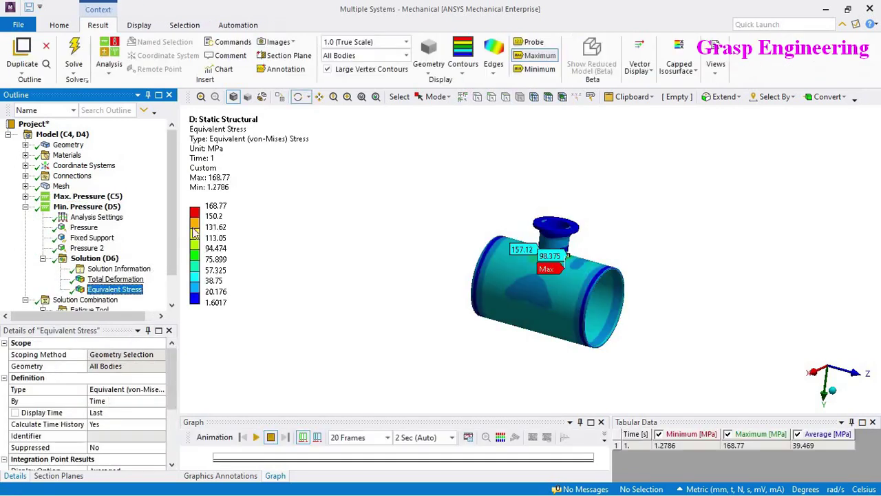
{"action": "left_click", "coordinate": [25, 207]}
Display the Equivalent Alternating Stress and examine its distribution around the nozzle-shell junction.
{"action": "left_click", "coordinate": [124, 249]}
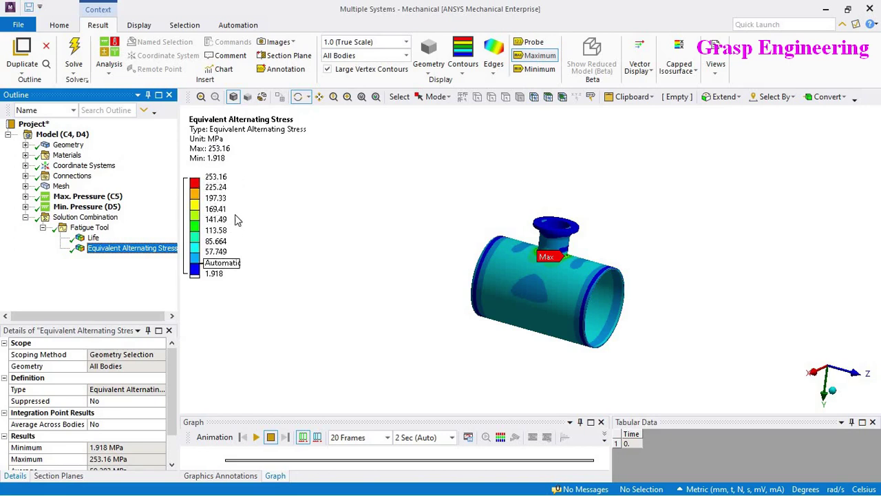
{"action": "scroll", "coordinate": [494, 290], "scroll_direction": "up", "scroll_amount": 5}
{"action": "left_click_drag", "start_coordinate": [494, 289], "coordinate": [468, 289]}
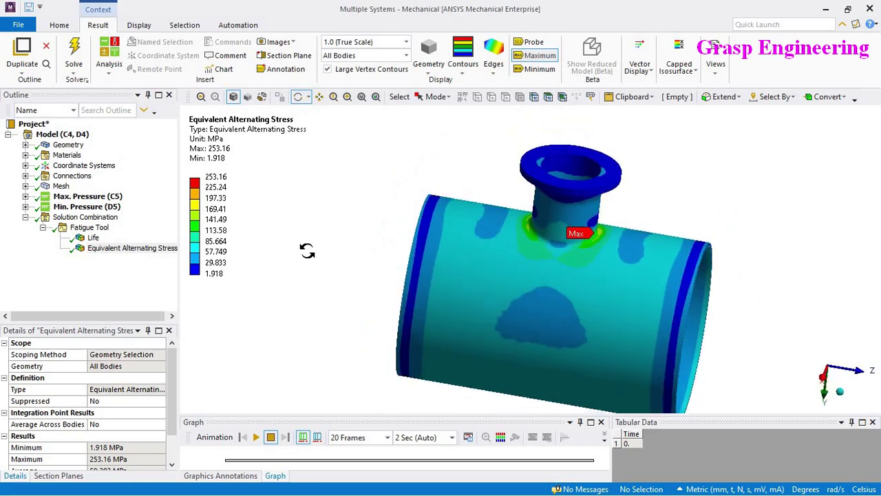
{"action": "scroll", "coordinate": [307, 251], "scroll_direction": "down", "scroll_amount": 3}
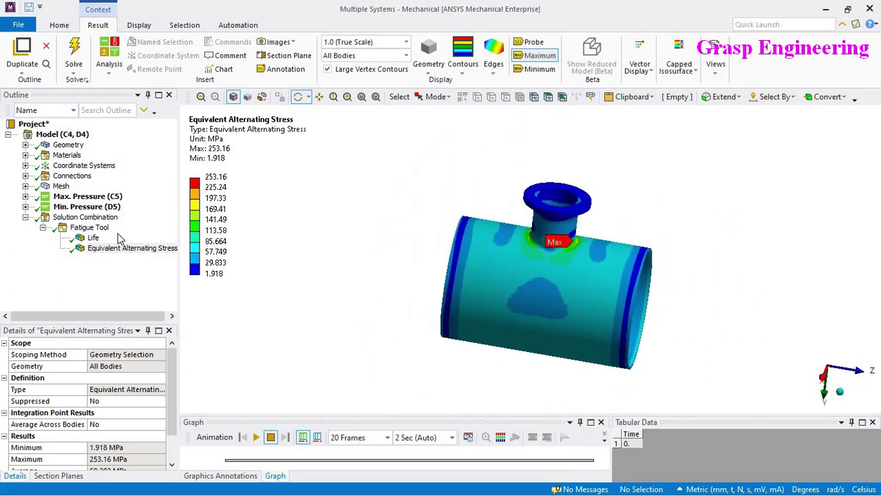
Set the Fatigue Tool's mean stress theory to ASME Elliptical.
{"action": "left_click", "coordinate": [91, 229]}
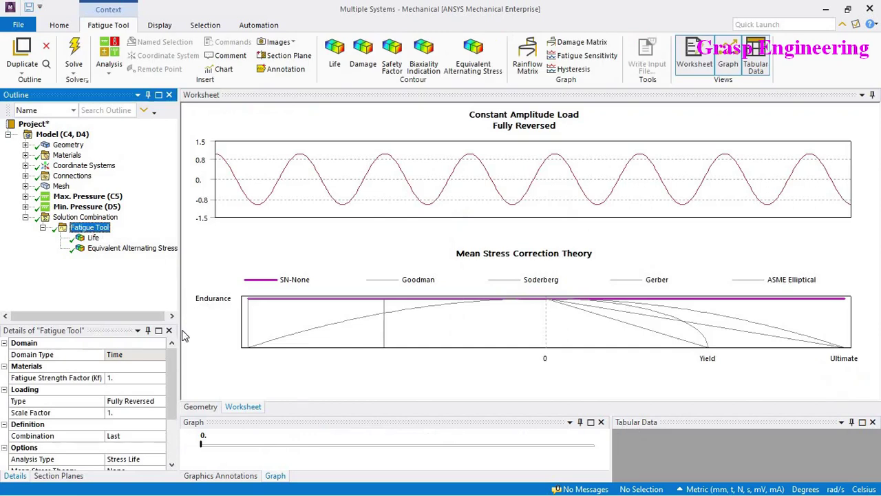
{"action": "scroll", "coordinate": [203, 406], "scroll_direction": "down", "scroll_amount": 1}
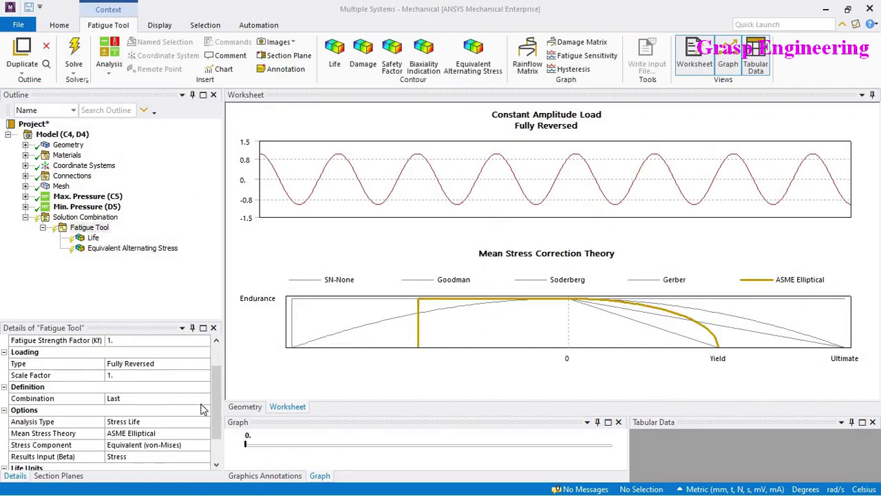
{"action": "scroll", "coordinate": [96, 390], "scroll_direction": "up", "scroll_amount": 1}
Examine the Fatigue Strength Factor (Kf) setting of the Fatigue Tool.
{"action": "left_click", "coordinate": [81, 378]}
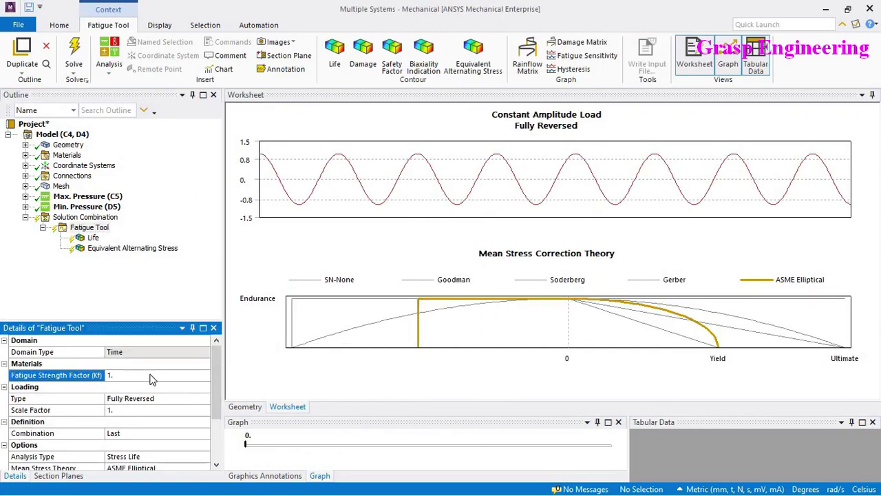
{"action": "left_click", "coordinate": [155, 375]}
{"action": "left_click_drag", "start_coordinate": [209, 382], "coordinate": [239, 379]}
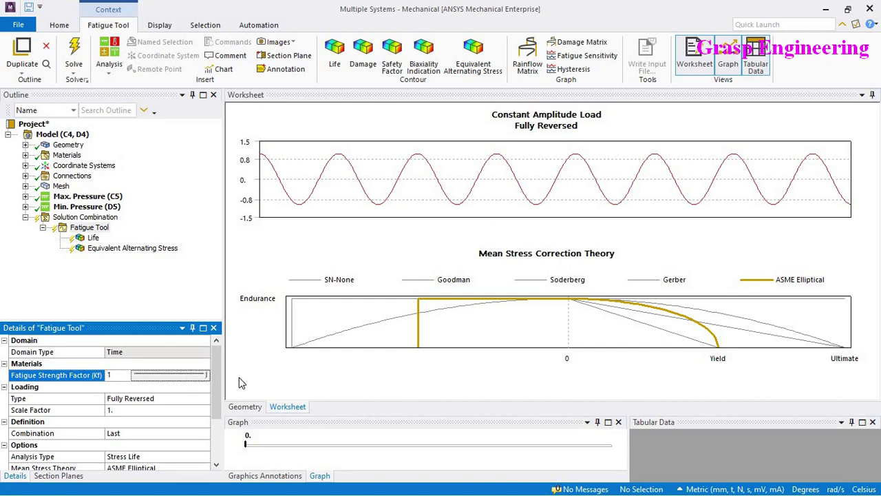
{"action": "left_click", "coordinate": [241, 383]}
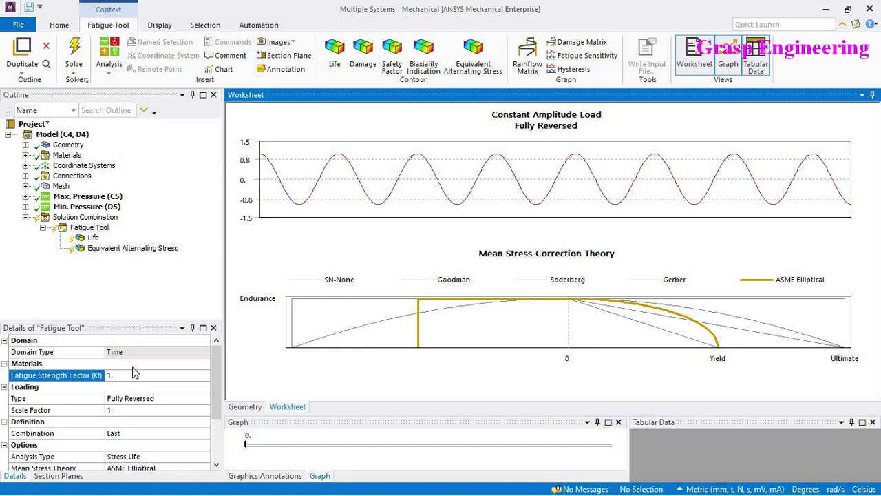
Switch to the browser's Introduction to Fatigue Analysis video and go to 21:33 for the alternating stress formula and its factors.
{"action": "key", "text": "alt+Tab"}
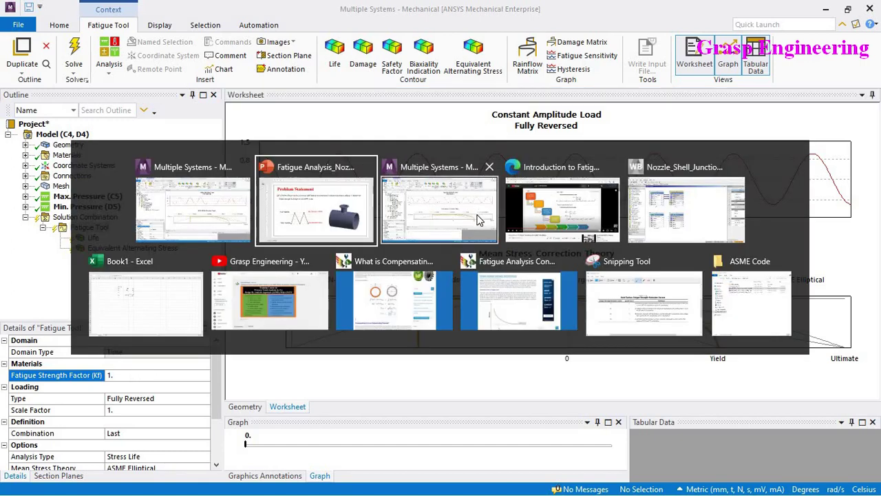
{"action": "left_click", "coordinate": [544, 207]}
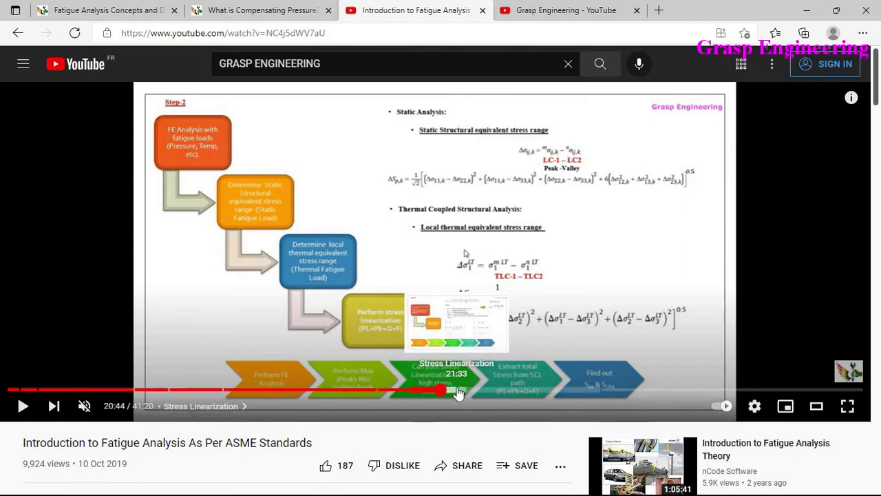
{"action": "left_click", "coordinate": [458, 391]}
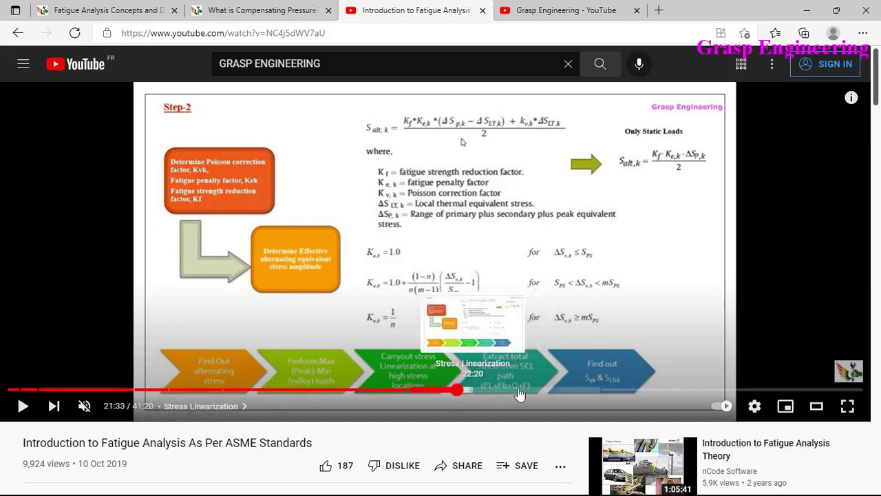
Advance the video from the alternating stress factors to the fatigue curve and permissible cycles slide, up to 28:18.
{"action": "left_click", "coordinate": [468, 391]}
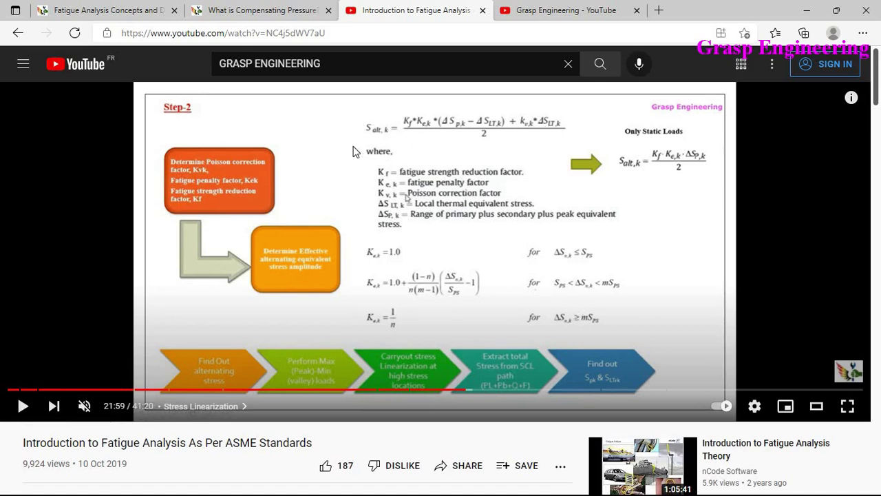
{"action": "left_click", "coordinate": [503, 392]}
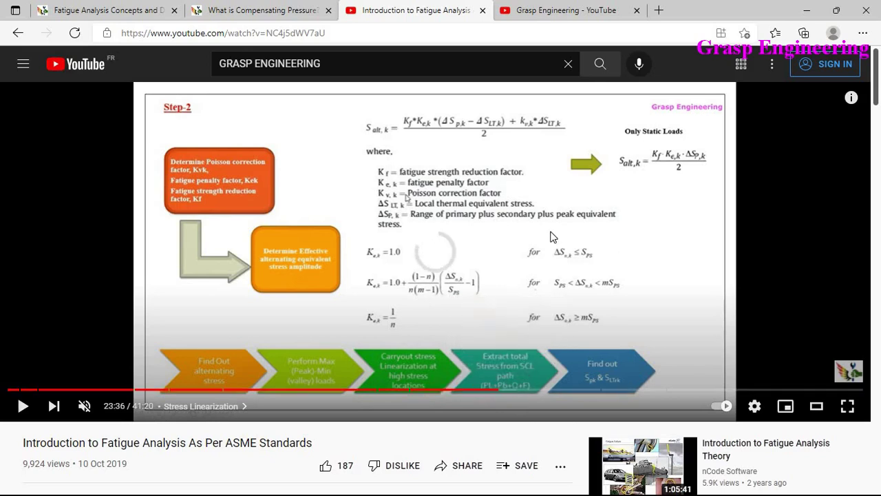
{"action": "left_click", "coordinate": [537, 392]}
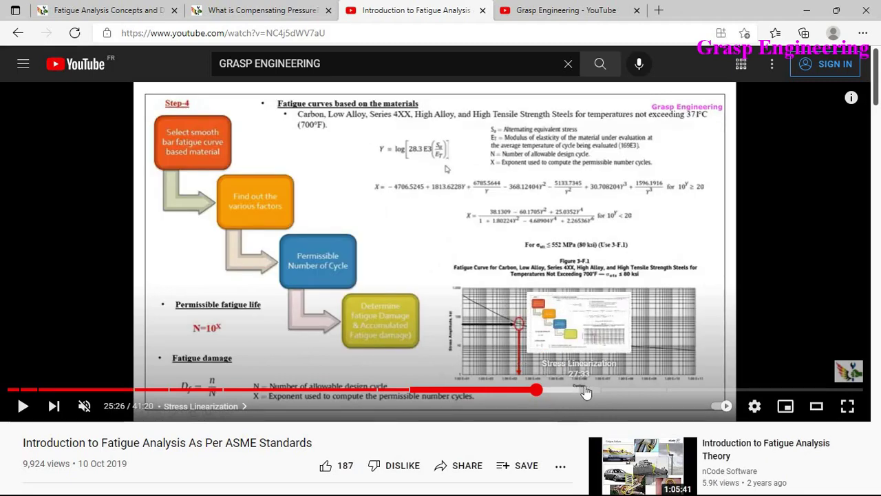
{"action": "left_click", "coordinate": [597, 390]}
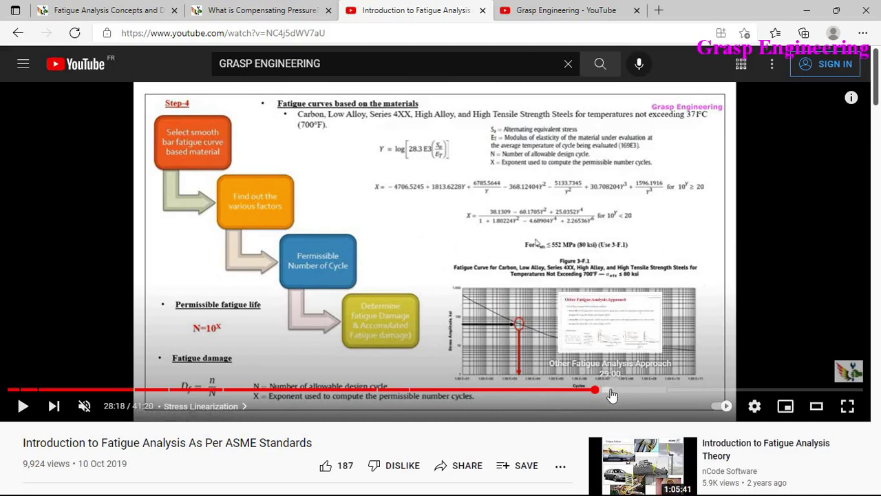
Move the video on through the Other Fatigue Analysis Approach chapter to 30:35.
{"action": "left_click", "coordinate": [612, 391]}
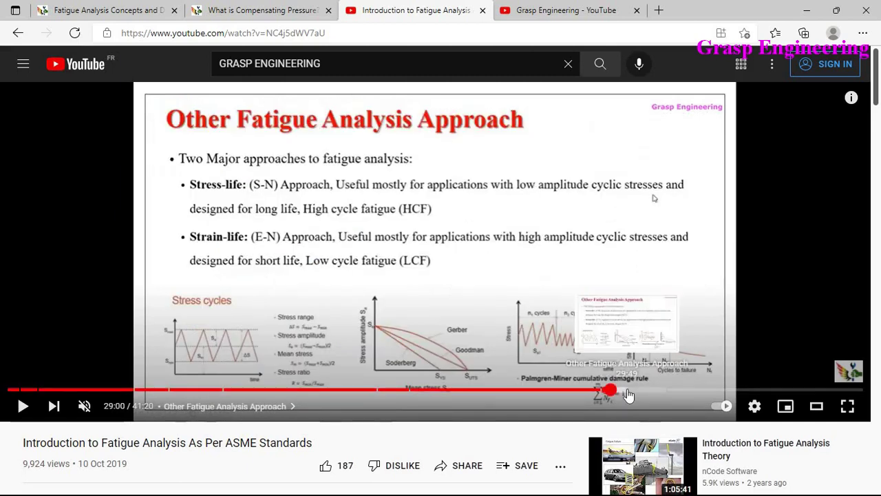
{"action": "left_click", "coordinate": [628, 392]}
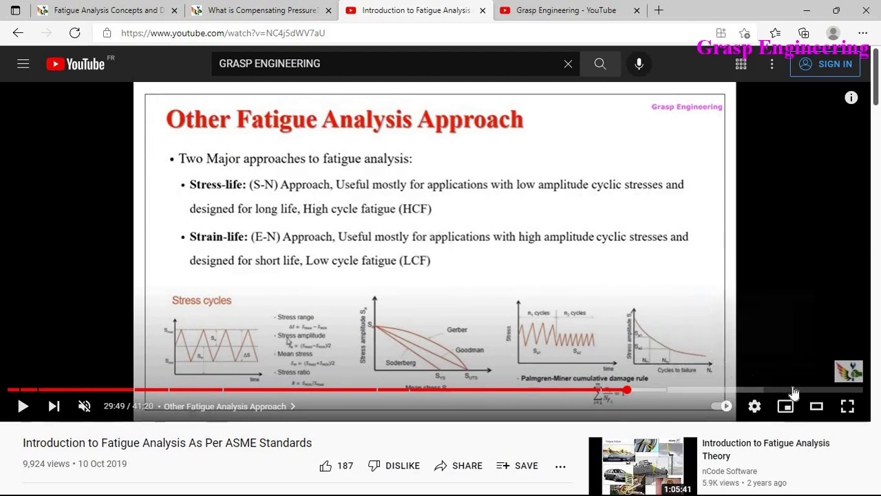
{"action": "left_click", "coordinate": [643, 391]}
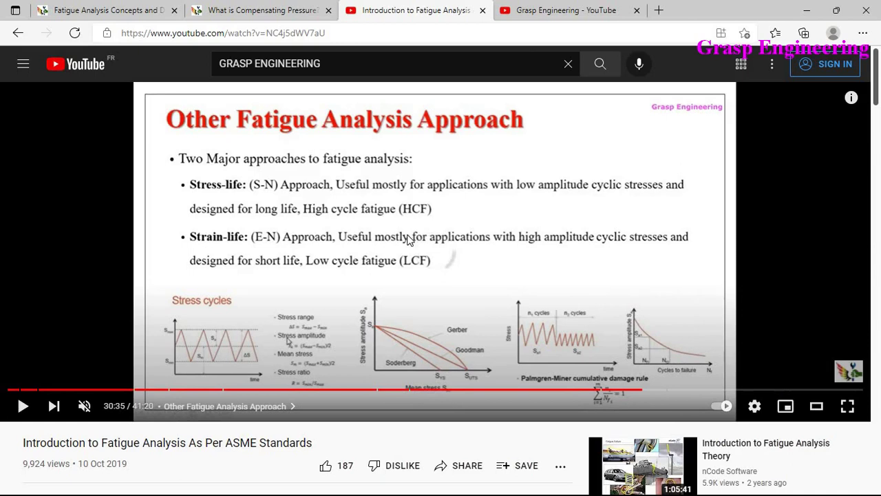
Switch to ANSYS Mechanical and examine the available loading types of the Fatigue Tool, leaving Fully Reversed in place.
{"action": "key", "text": "alt+Tab"}
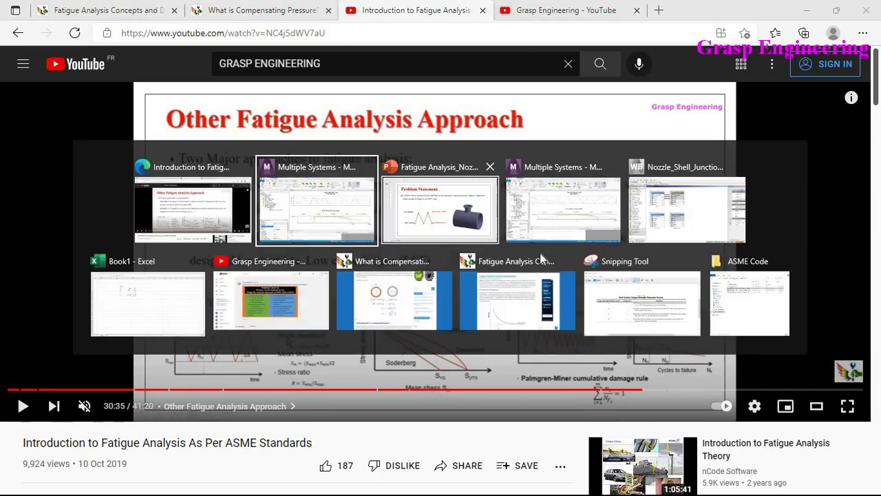
{"action": "left_click", "coordinate": [558, 217]}
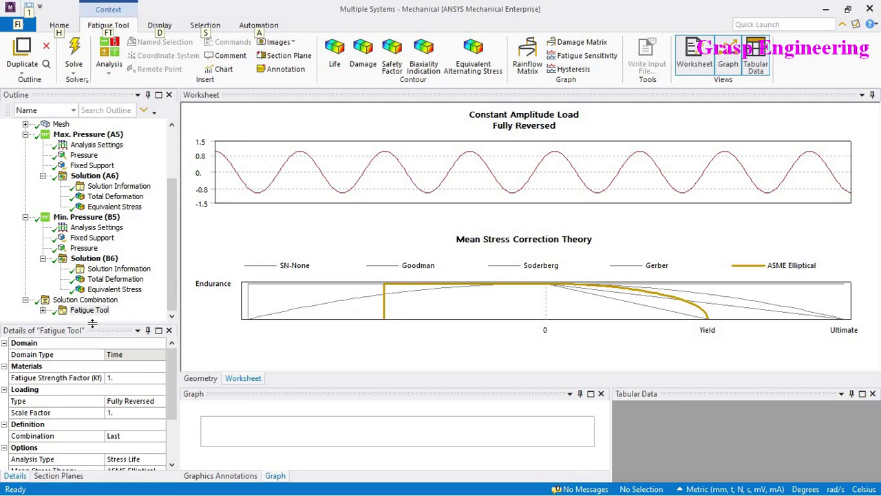
{"action": "left_click", "coordinate": [43, 310]}
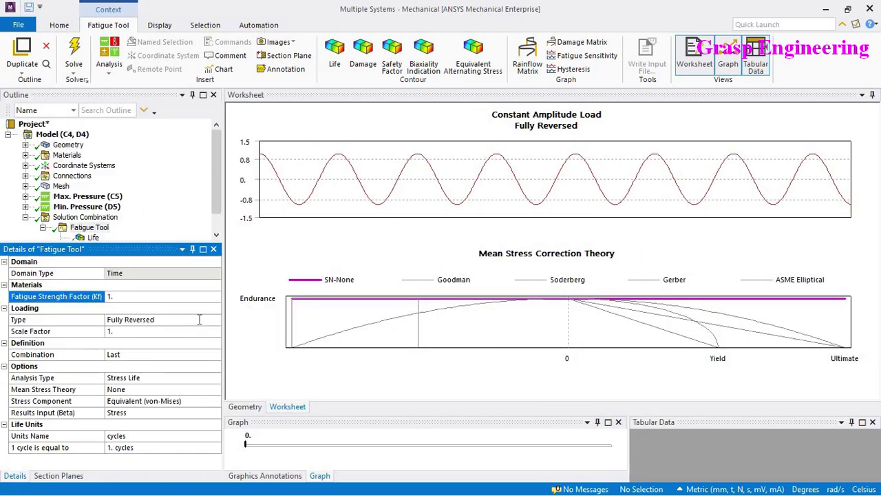
{"action": "left_click", "coordinate": [217, 319]}
{"action": "left_click", "coordinate": [217, 319]}
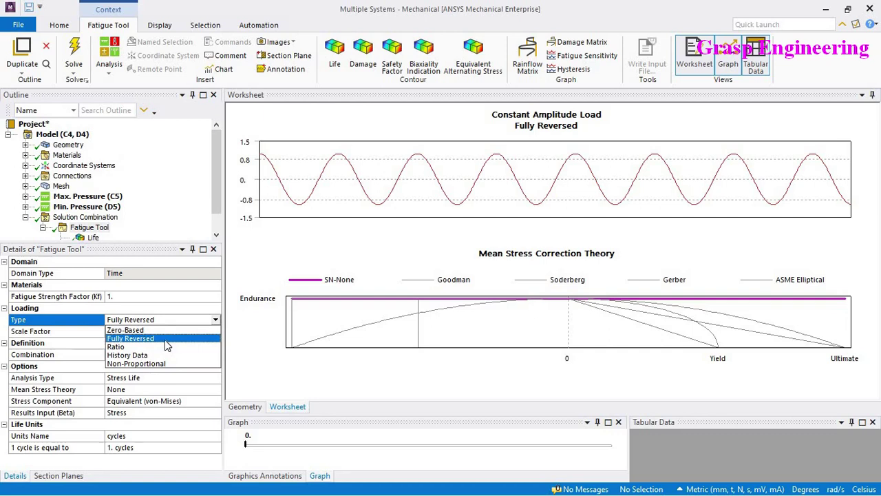
{"action": "left_click", "coordinate": [288, 372]}
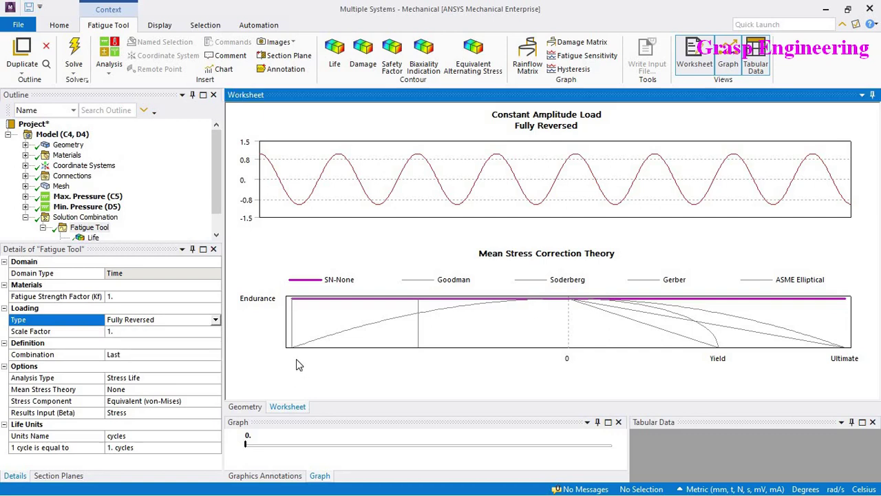
Check the Fatigue Tool's combination and analysis type options, keeping Stress Life as the analysis type.
{"action": "left_click", "coordinate": [217, 357]}
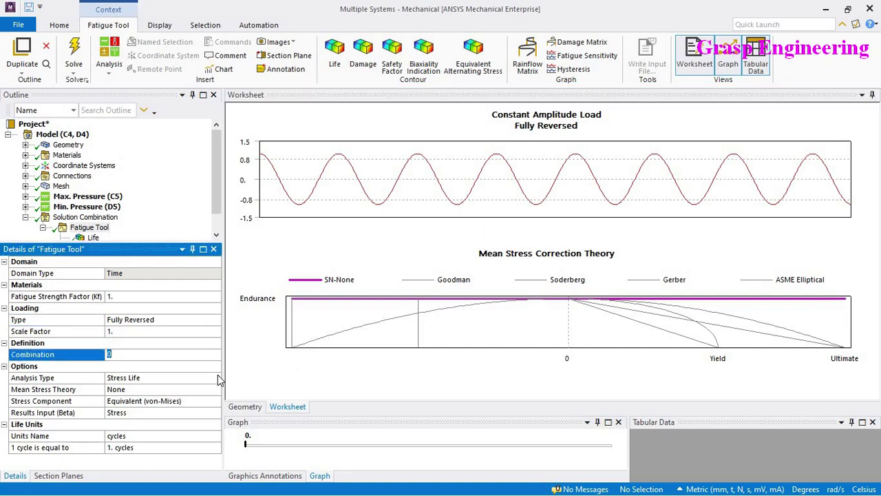
{"action": "left_click", "coordinate": [217, 377]}
{"action": "left_click", "coordinate": [216, 378]}
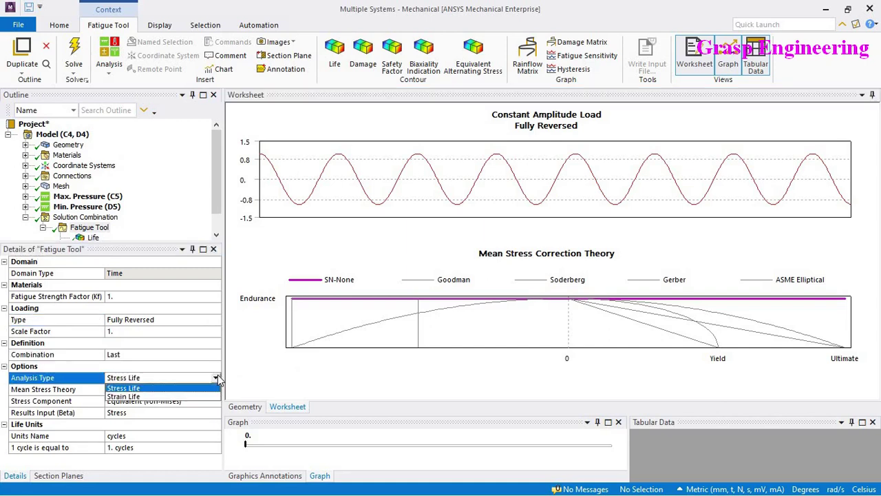
{"action": "left_click", "coordinate": [176, 389]}
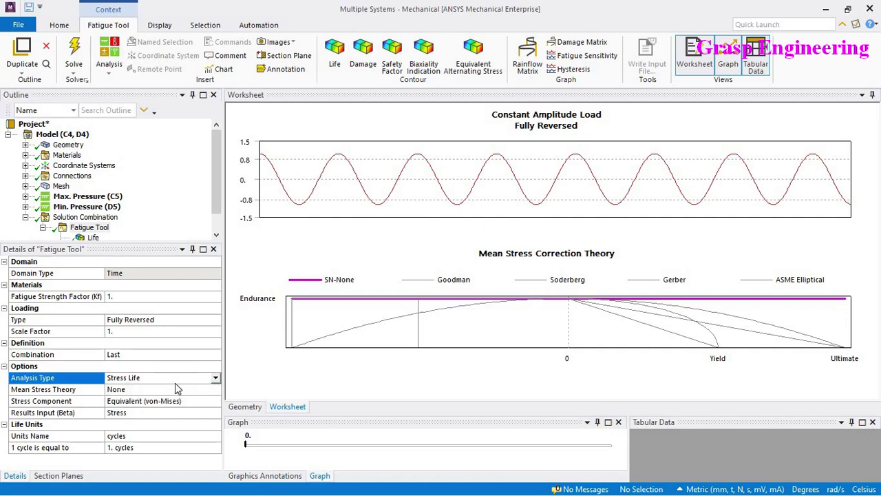
Set the mean stress theory to ASME Elliptical and check the Results Input options, keeping Stress.
{"action": "left_click", "coordinate": [214, 390]}
{"action": "left_click", "coordinate": [214, 391]}
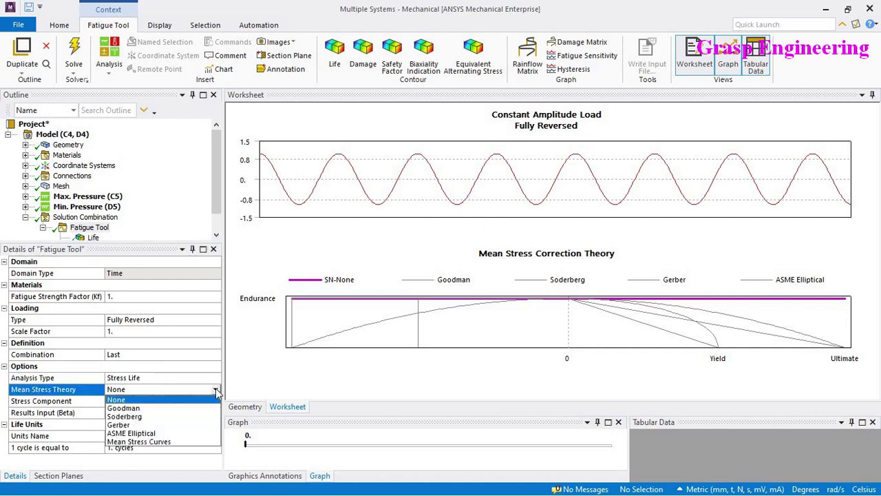
{"action": "left_click", "coordinate": [141, 433]}
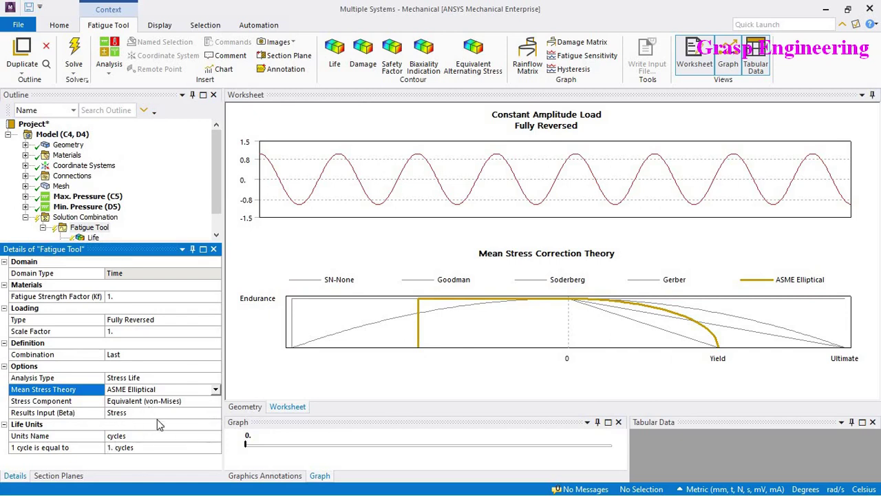
{"action": "left_click", "coordinate": [138, 412]}
{"action": "left_click", "coordinate": [216, 412]}
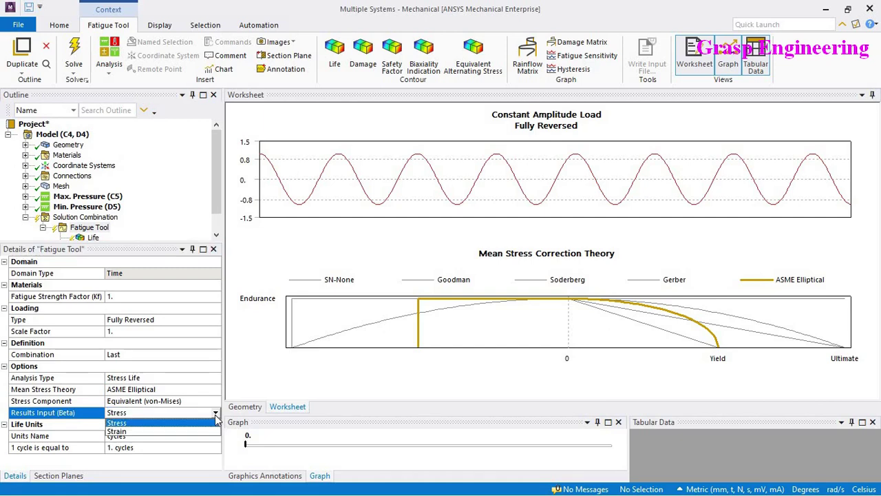
{"action": "left_click", "coordinate": [327, 379]}
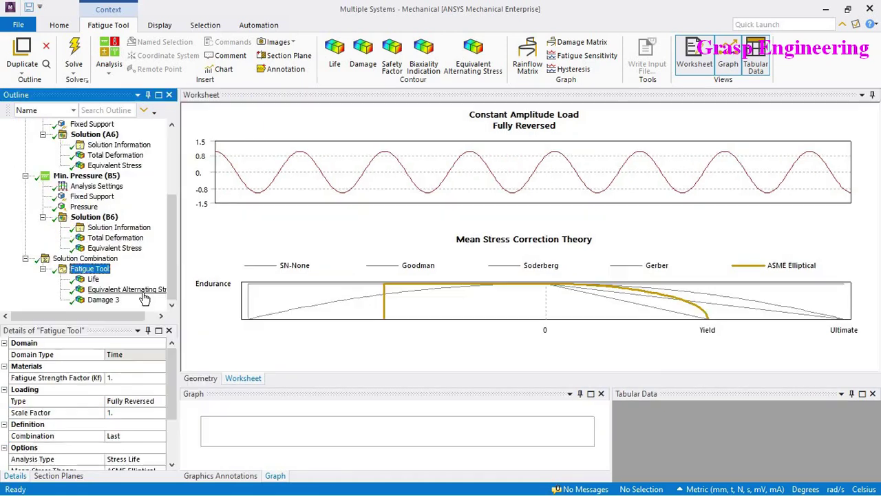
View the Equivalent Alternating Stress and display the Life result with its legend adjusted to the visible range.
{"action": "left_click", "coordinate": [126, 290]}
{"action": "left_click_drag", "start_coordinate": [554, 269], "coordinate": [562, 277]}
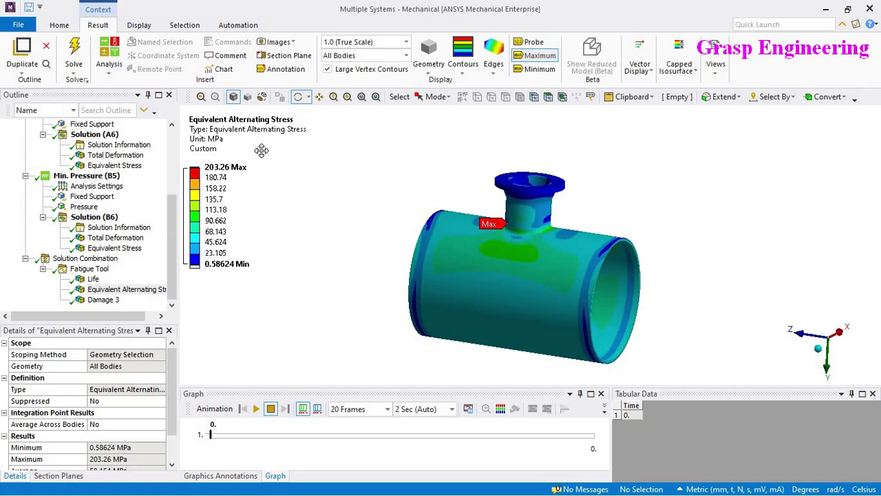
{"action": "left_click", "coordinate": [94, 279]}
{"action": "right_click", "coordinate": [207, 126]}
{"action": "left_click", "coordinate": [274, 350]}
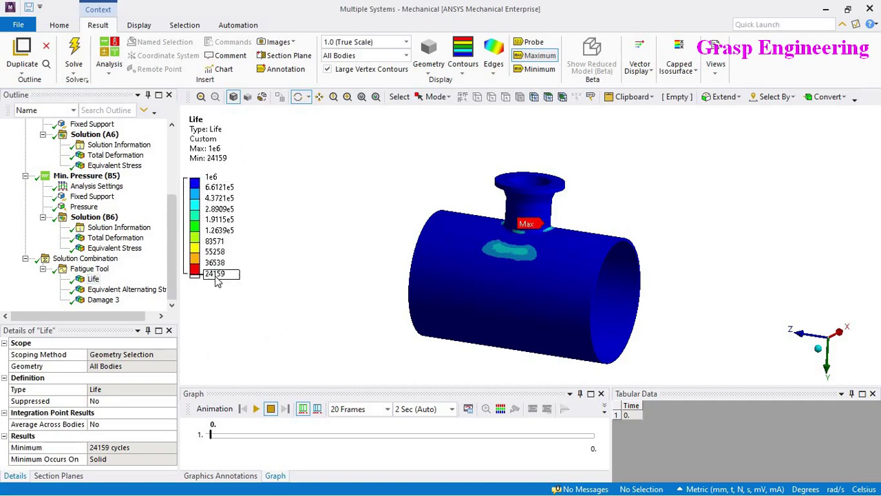
Probe the Life result in the red zone inside the nozzle-shell junction and at the nozzle's outer edge on the shell.
{"action": "middle_click_drag", "start_coordinate": [604, 270], "coordinate": [564, 270]}
{"action": "scroll", "coordinate": [569, 271], "scroll_direction": "up", "scroll_amount": 6}
{"action": "scroll", "coordinate": [596, 310], "scroll_direction": "up", "scroll_amount": 1}
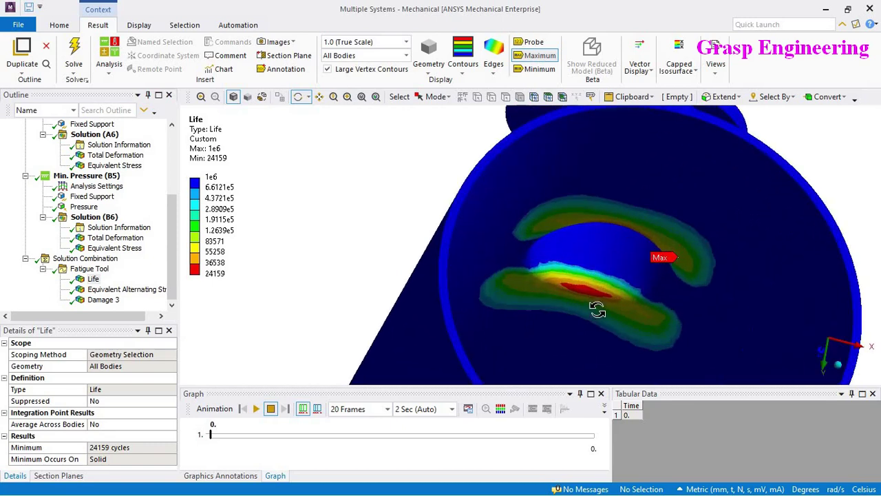
{"action": "left_click", "coordinate": [534, 42]}
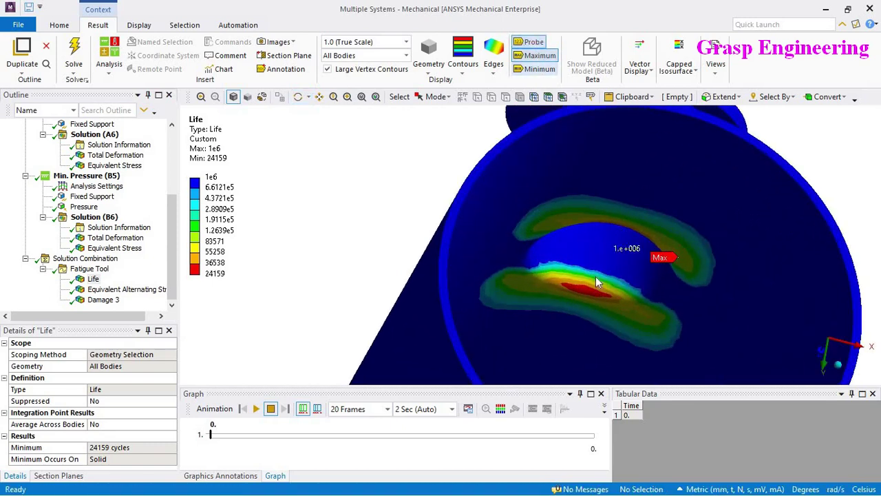
{"action": "left_click", "coordinate": [586, 290]}
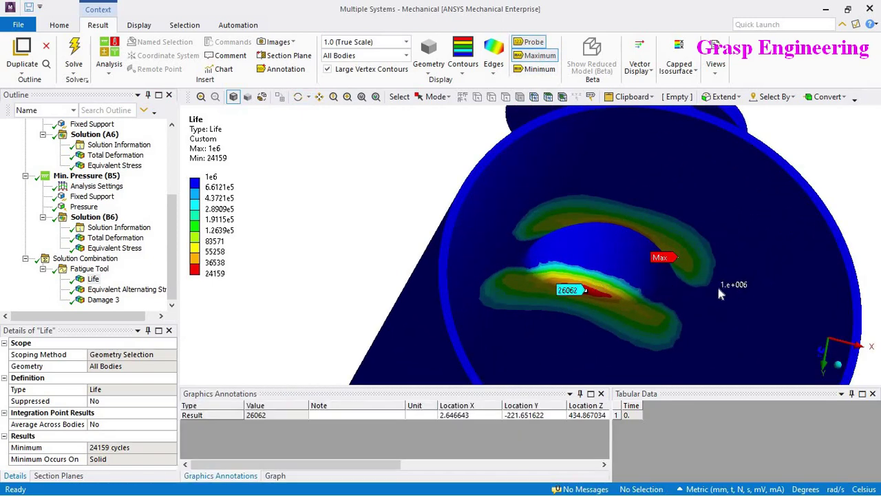
{"action": "middle_click_drag", "start_coordinate": [556, 253], "coordinate": [728, 293]}
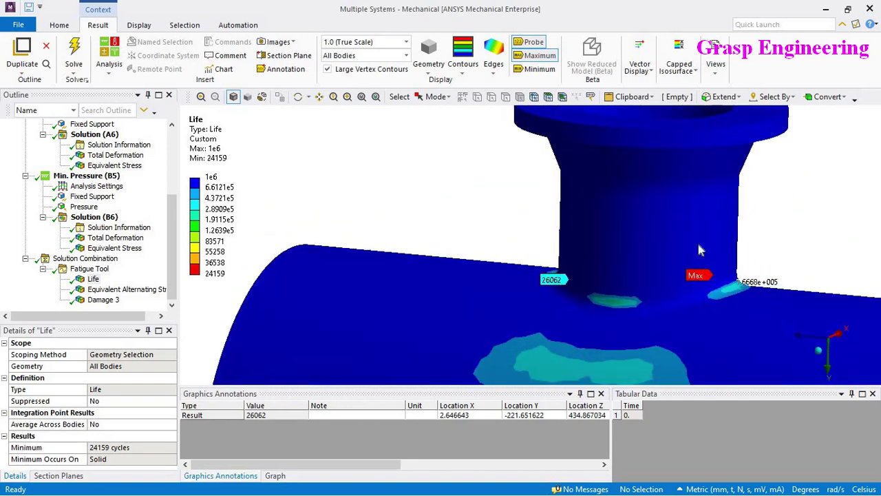
{"action": "left_click", "coordinate": [736, 284]}
{"action": "scroll", "coordinate": [548, 207], "scroll_direction": "down", "scroll_amount": 8}
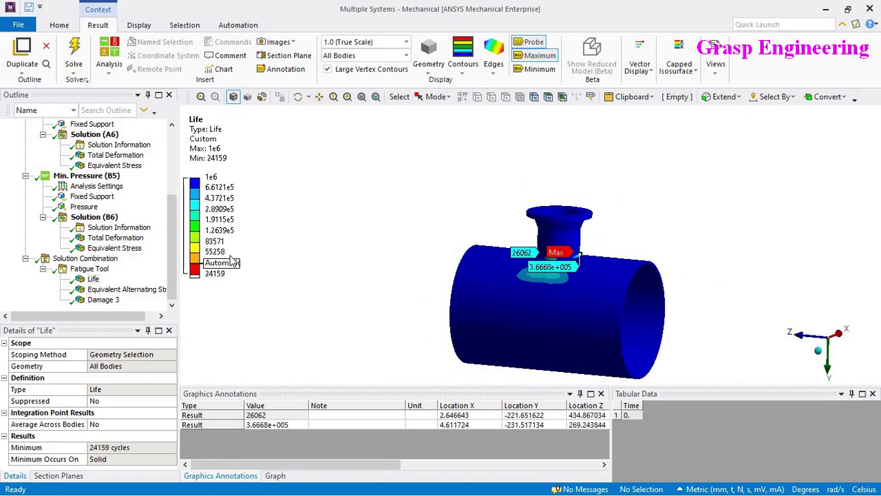
Try 25000 as the upper intermediate limit of the Life legend and restore its range with Adjust to Visible.
{"action": "left_click", "coordinate": [220, 187]}
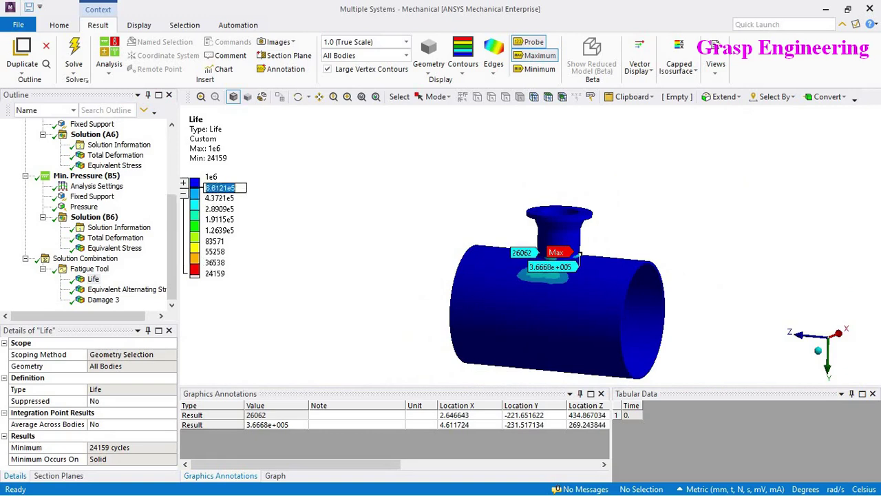
{"action": "type", "text": "25000"}
{"action": "key", "text": "Return"}
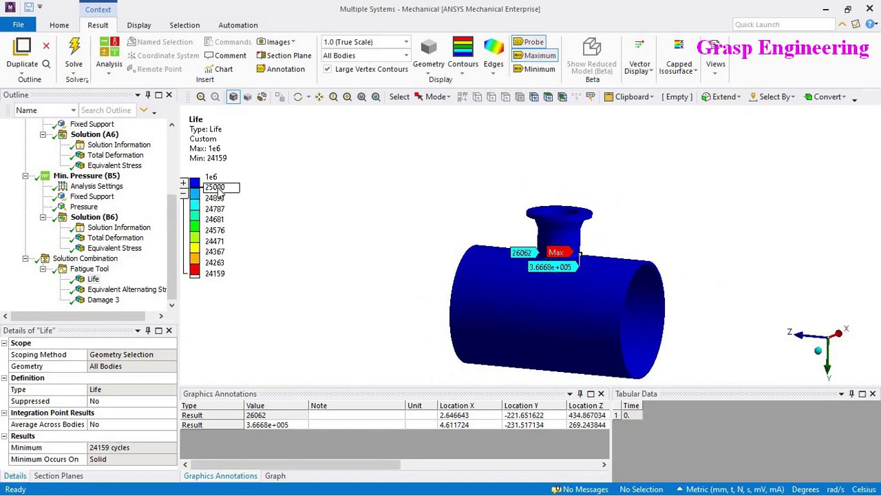
{"action": "middle_click_drag", "start_coordinate": [449, 255], "coordinate": [475, 244]}
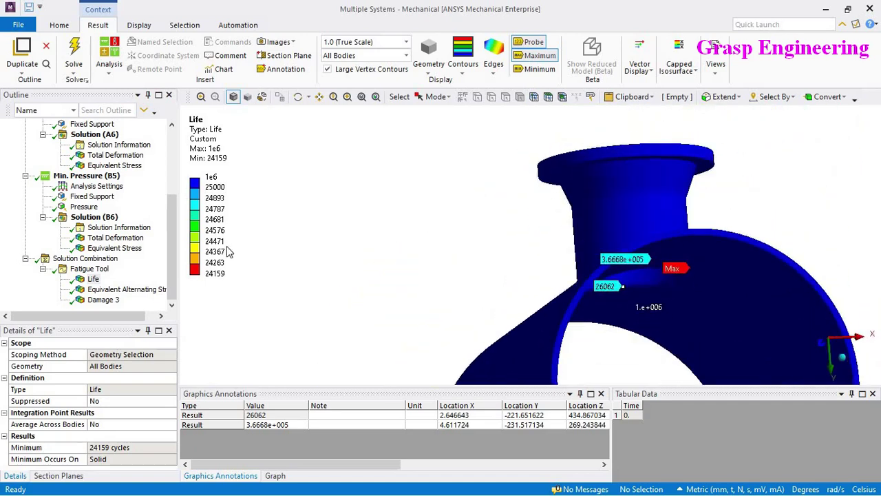
{"action": "right_click", "coordinate": [210, 137]}
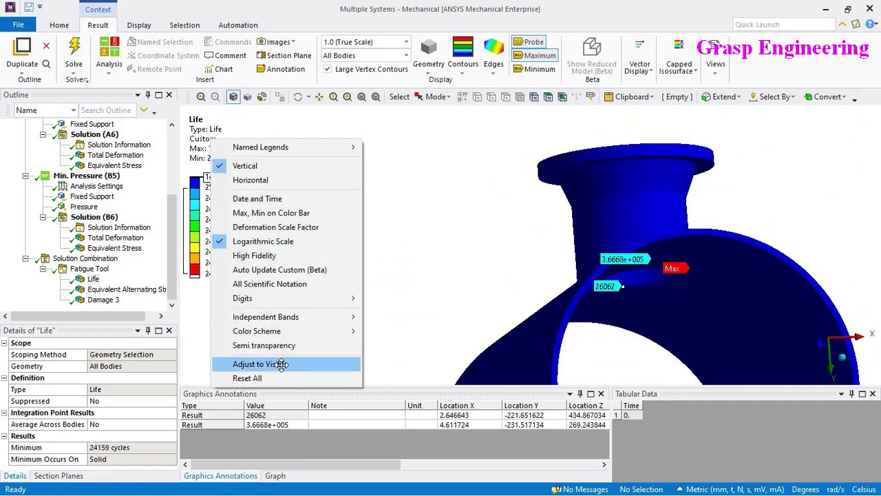
{"action": "left_click", "coordinate": [282, 365]}
{"action": "mouse_move", "coordinate": [599, 269]}
{"action": "middle_mouse_down"}
{"action": "mouse_move", "coordinate": [568, 256]}
{"action": "mouse_move", "coordinate": [592, 251]}
{"action": "mouse_move", "coordinate": [679, 289]}
{"action": "mouse_move", "coordinate": [647, 268]}
{"action": "mouse_move", "coordinate": [596, 267]}
{"action": "middle_mouse_up"}
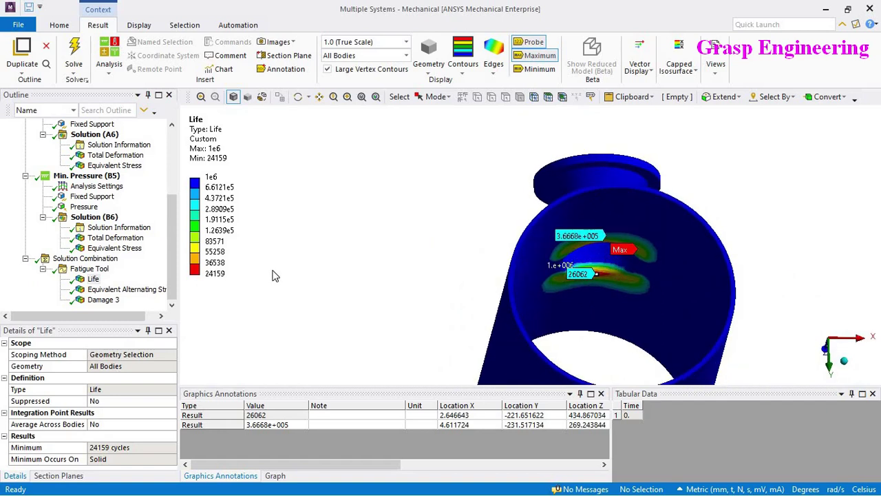
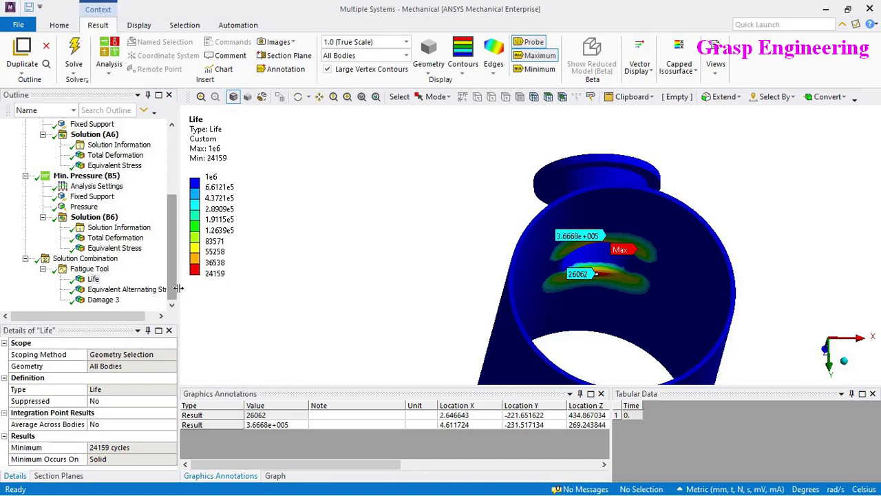
Widen the outline to show full result names, display the Damage 3 result and open its Design Life value for editing.
{"action": "left_click_drag", "start_coordinate": [174, 295], "coordinate": [202, 293]}
{"action": "scroll", "coordinate": [552, 245], "scroll_direction": "down", "scroll_amount": 5}
{"action": "middle_click_drag", "start_coordinate": [525, 240], "coordinate": [570, 297]}
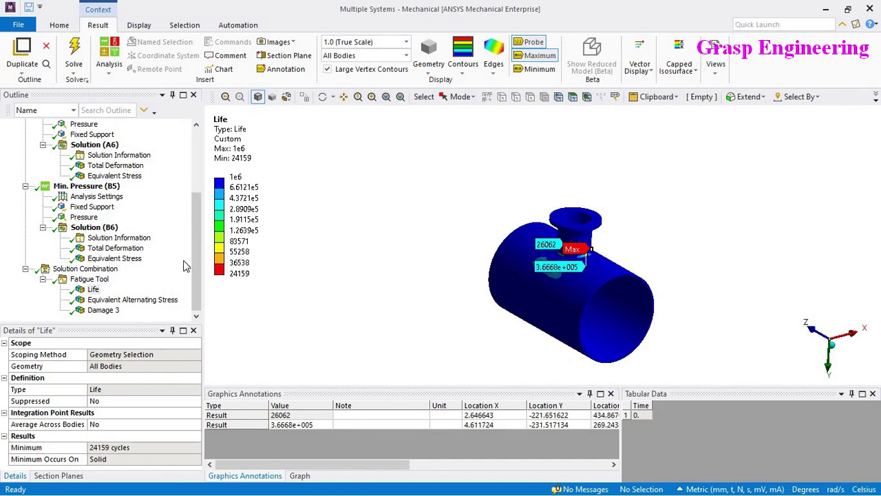
{"action": "left_click", "coordinate": [103, 311]}
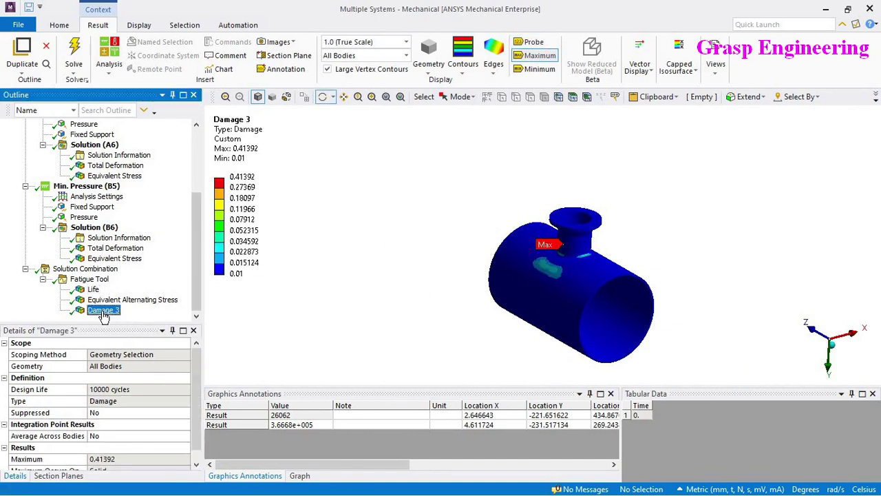
{"action": "left_click", "coordinate": [110, 389]}
{"action": "left_click_drag", "start_coordinate": [111, 389], "coordinate": [84, 391]}
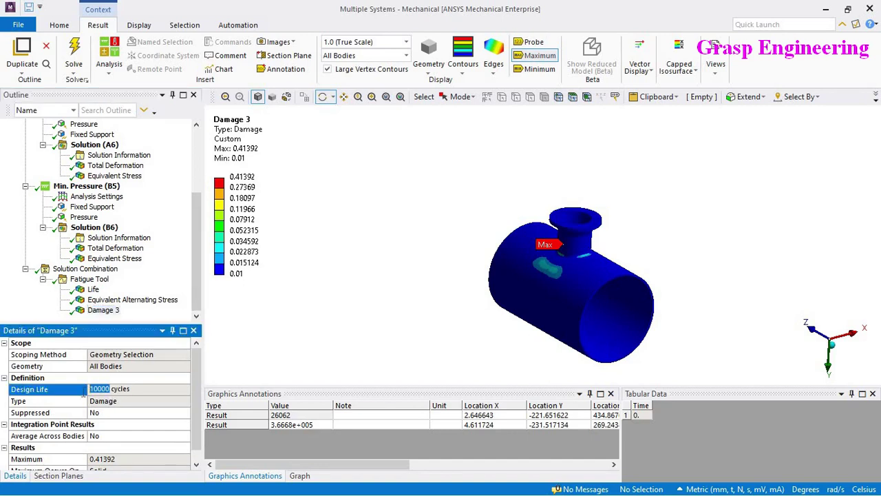
Insert another Damage result under the Fatigue Tool and set its Design Life to 10000 cycles.
{"action": "right_click", "coordinate": [95, 282]}
{"action": "mouse_move", "coordinate": [138, 292]}
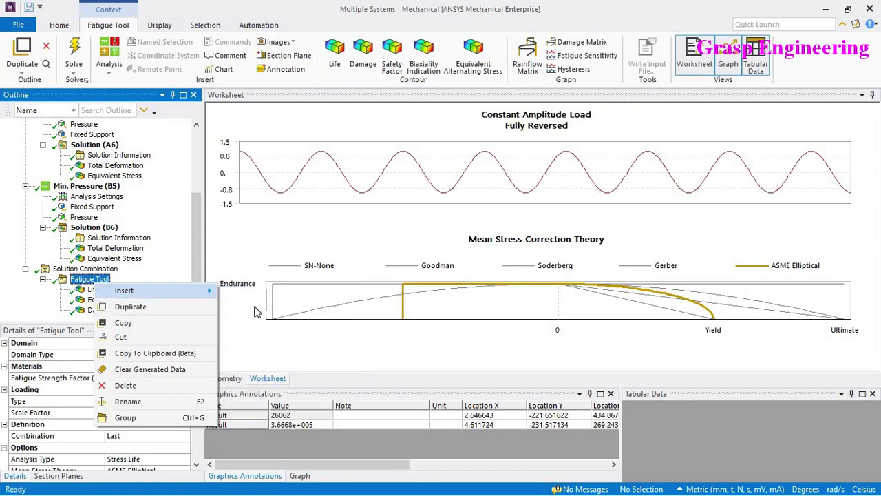
{"action": "left_click", "coordinate": [251, 250]}
{"action": "left_click", "coordinate": [119, 389]}
{"action": "left_click_drag", "start_coordinate": [128, 390], "coordinate": [112, 390]}
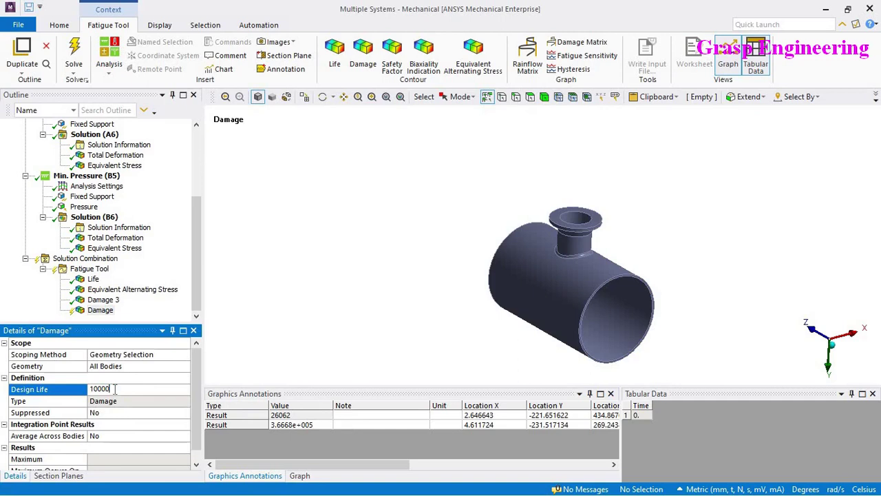
{"action": "key", "text": "Return"}
{"action": "left_click", "coordinate": [109, 390]}
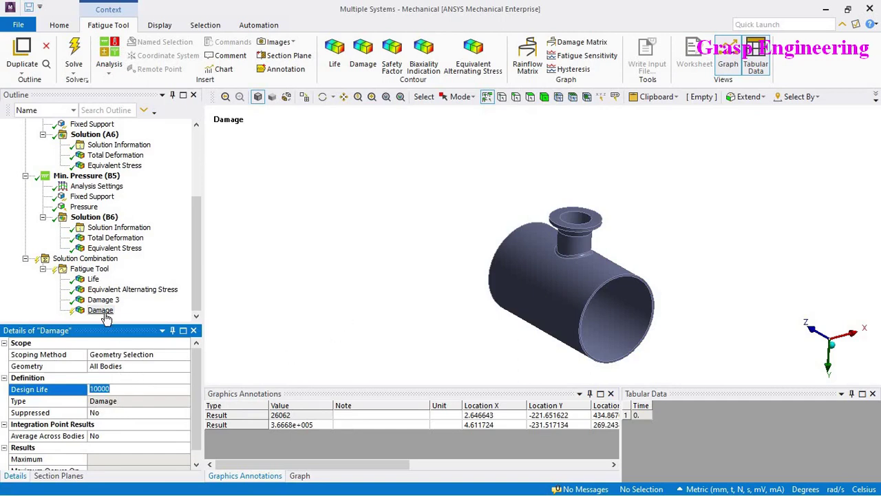
Solve the newly added Damage result of the Fatigue Tool.
{"action": "left_click", "coordinate": [103, 314]}
{"action": "right_click", "coordinate": [105, 313]}
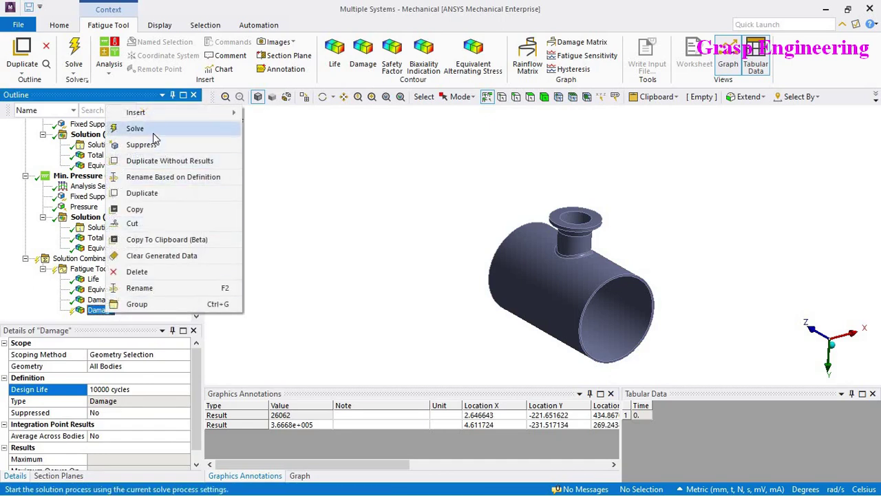
{"action": "left_click", "coordinate": [135, 129]}
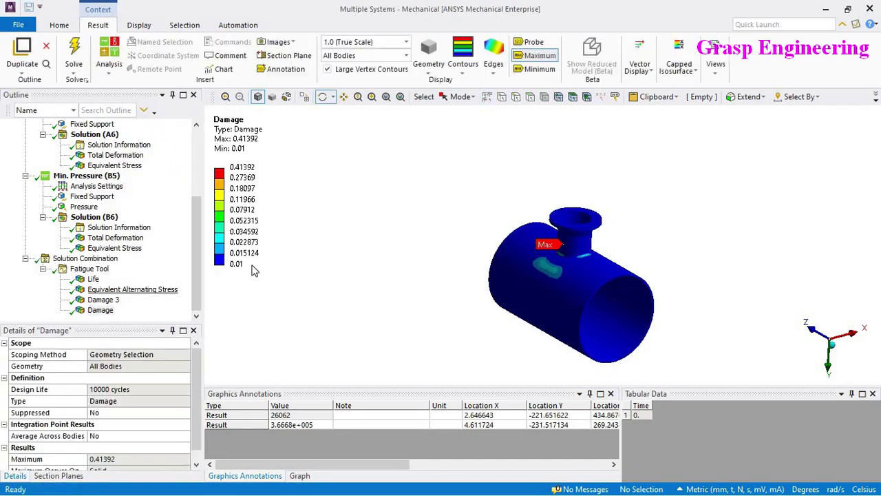
Examine the Damage contour on the outside and inside of the nozzle-shell junction.
{"action": "scroll", "coordinate": [441, 282], "scroll_direction": "up", "scroll_amount": 3}
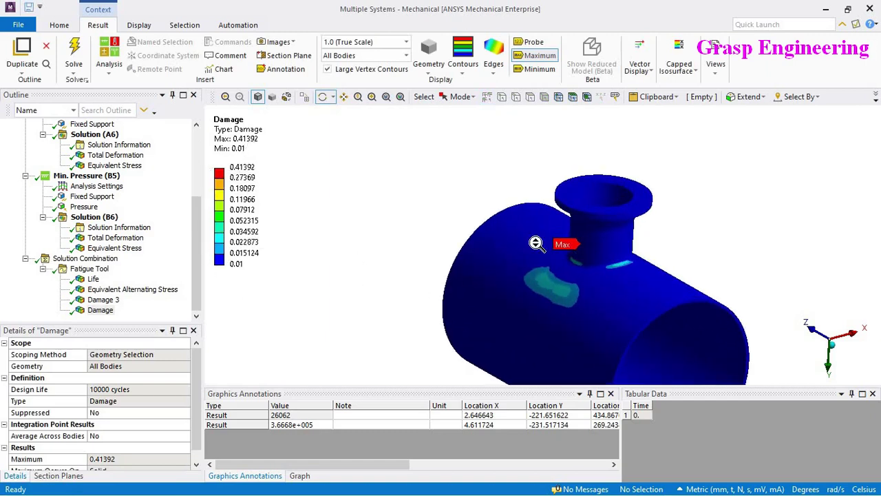
{"action": "scroll", "coordinate": [541, 275], "scroll_direction": "down", "scroll_amount": 2}
{"action": "left_click_drag", "start_coordinate": [544, 292], "coordinate": [554, 282]}
{"action": "scroll", "coordinate": [558, 276], "scroll_direction": "up", "scroll_amount": 4}
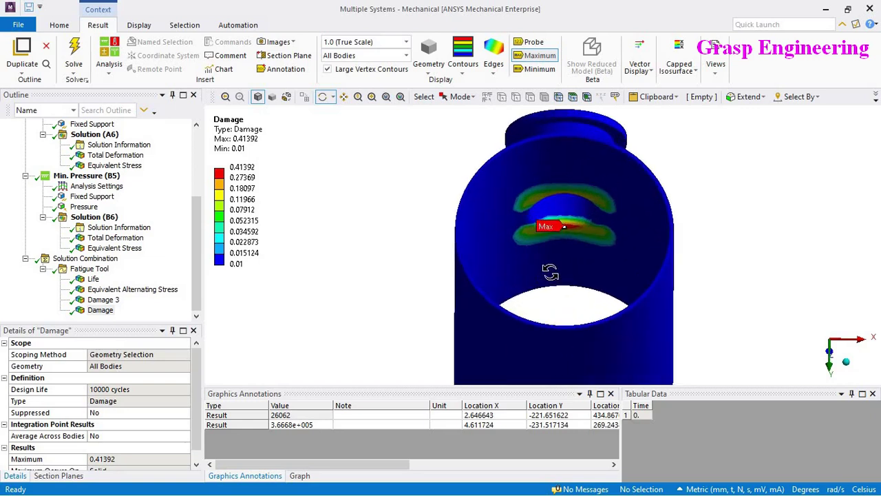
{"action": "scroll", "coordinate": [537, 277], "scroll_direction": "down", "scroll_amount": 4}
{"action": "left_click_drag", "start_coordinate": [451, 262], "coordinate": [528, 297]}
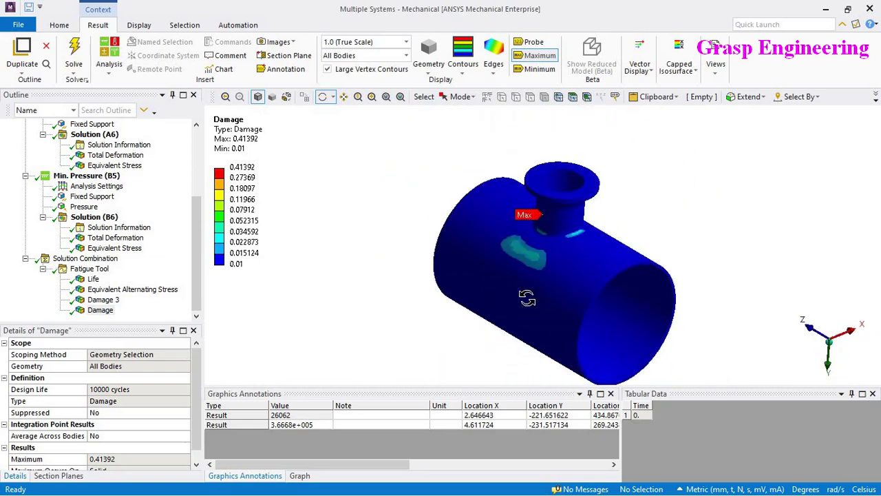
{"action": "scroll", "coordinate": [124, 224], "scroll_direction": "up", "scroll_amount": 4}
Display the mesh of the nozzle-shell model and the Min. Pressure Solution (B6).
{"action": "left_click", "coordinate": [61, 196]}
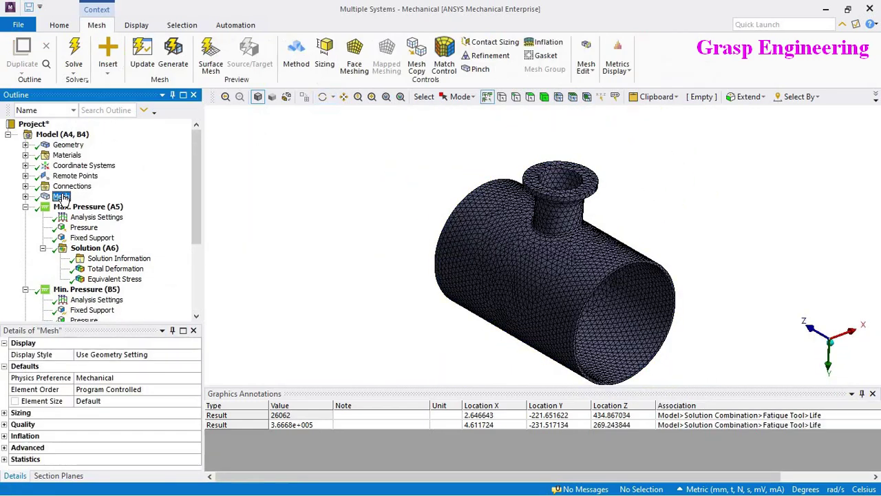
{"action": "scroll", "coordinate": [69, 220], "scroll_direction": "down", "scroll_amount": 3}
{"action": "left_click", "coordinate": [94, 238]}
{"action": "scroll", "coordinate": [179, 303], "scroll_direction": "down", "scroll_amount": 1}
{"action": "left_click", "coordinate": [227, 306]}
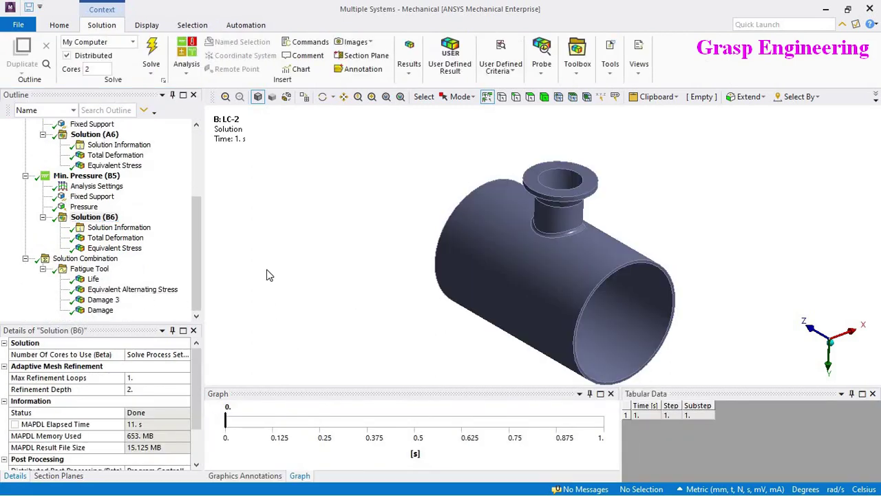
Switch to Workbench, open the Solution of Static Structural system D and review its Fatigue Tool settings.
{"action": "key", "text": "alt+Tab"}
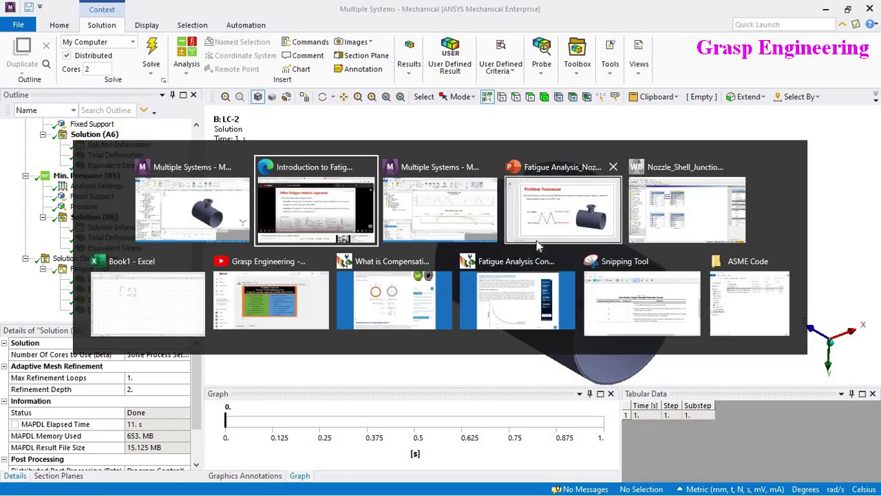
{"action": "left_click", "coordinate": [672, 218]}
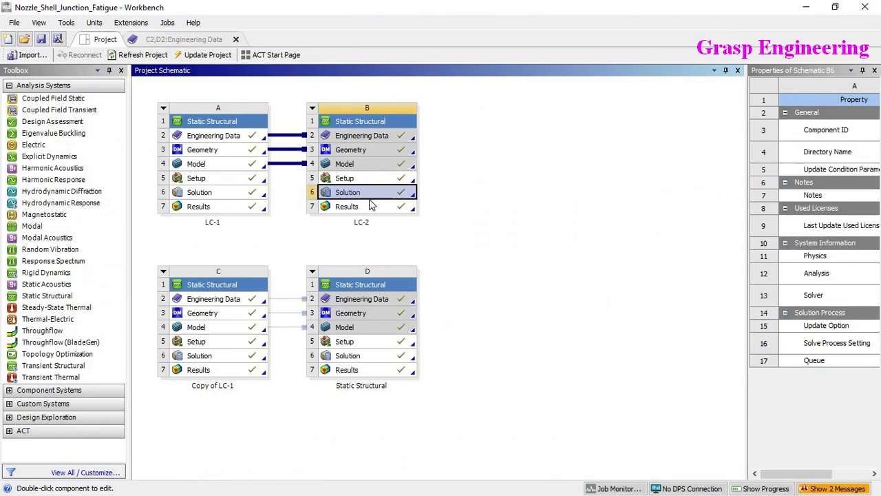
{"action": "double_click", "coordinate": [360, 355]}
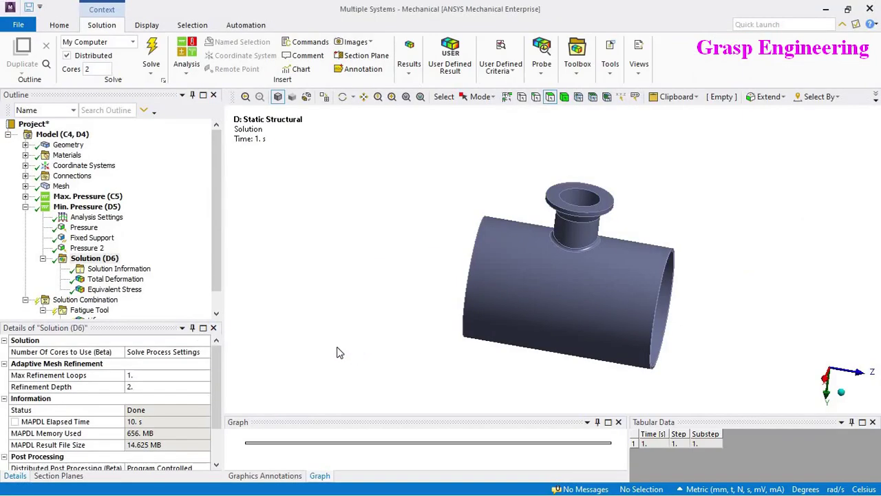
{"action": "scroll", "coordinate": [177, 284], "scroll_direction": "down", "scroll_amount": 1}
{"action": "left_click", "coordinate": [90, 290]}
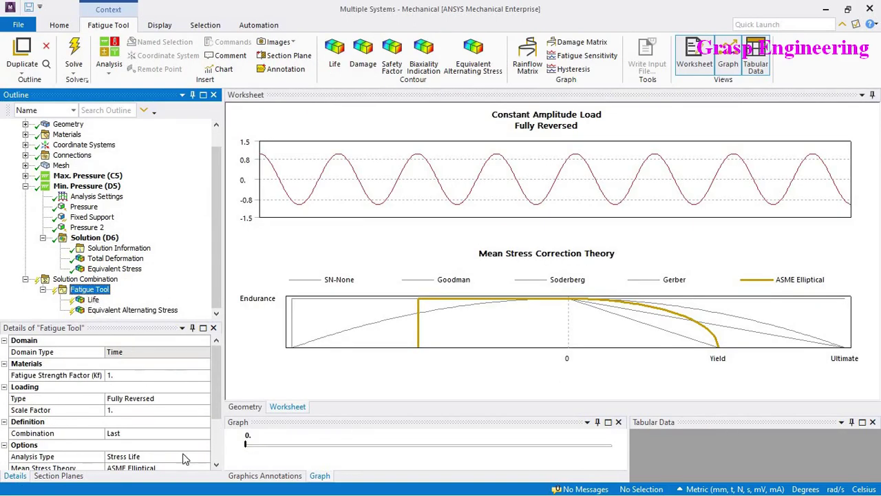
{"action": "scroll", "coordinate": [172, 434], "scroll_direction": "down", "scroll_amount": 1}
{"action": "left_click", "coordinate": [104, 311]}
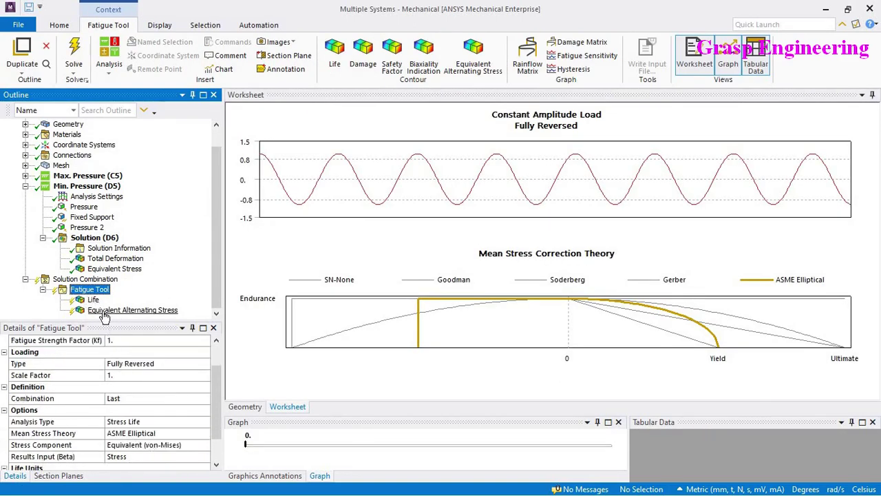
Insert a Damage result under the Fatigue Tool of model C4, D4 and set its Design Life to 10000 cycles.
{"action": "right_click", "coordinate": [102, 290]}
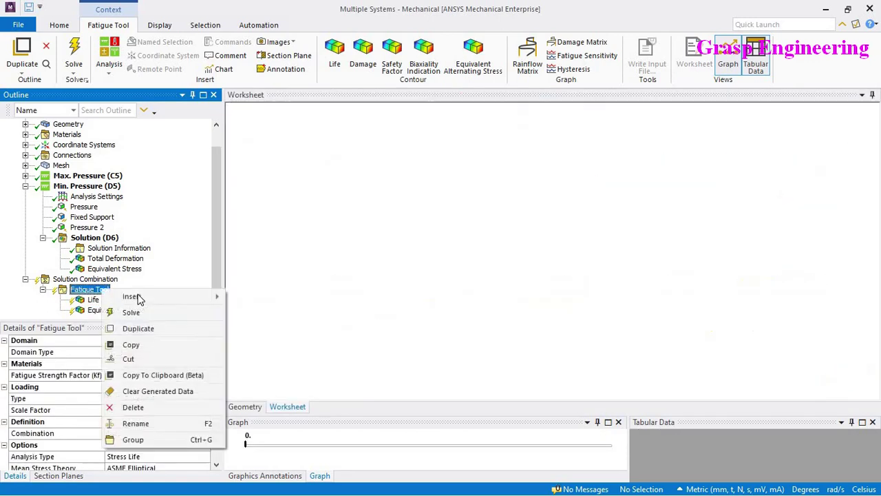
{"action": "mouse_move", "coordinate": [138, 296]}
{"action": "left_click", "coordinate": [260, 313]}
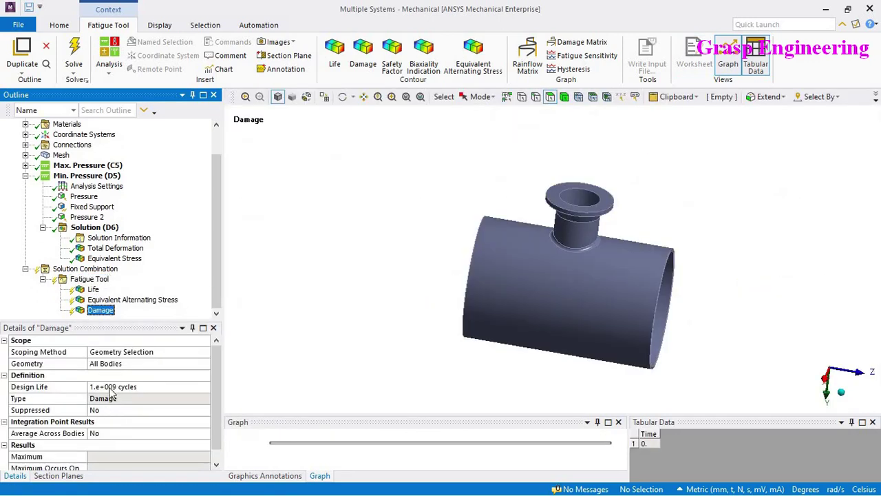
{"action": "left_click", "coordinate": [136, 386]}
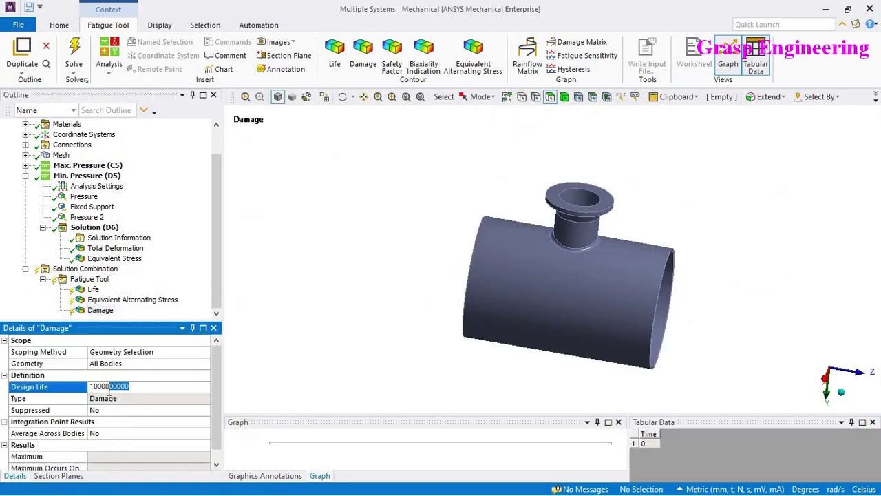
{"action": "key", "text": "Return"}
Solve the Fatigue Tool of the C5 and D5 pressure combination.
{"action": "left_click", "coordinate": [91, 279]}
{"action": "right_click", "coordinate": [100, 281]}
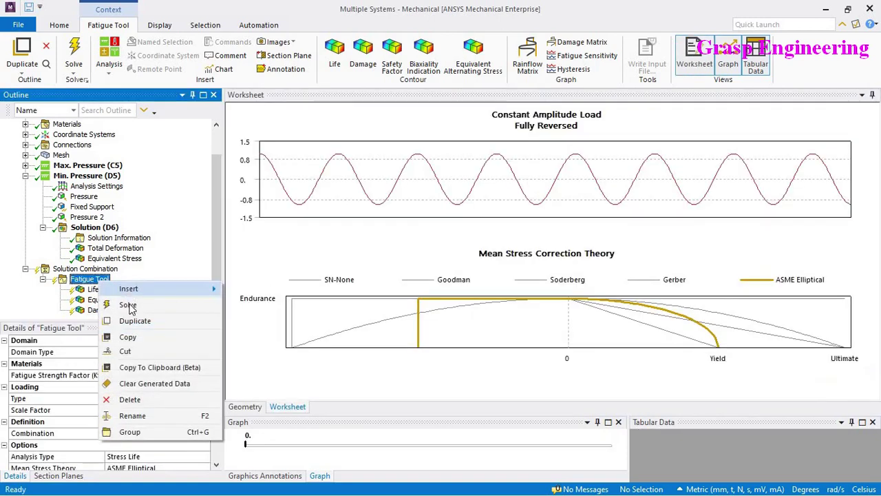
{"action": "left_click", "coordinate": [129, 307]}
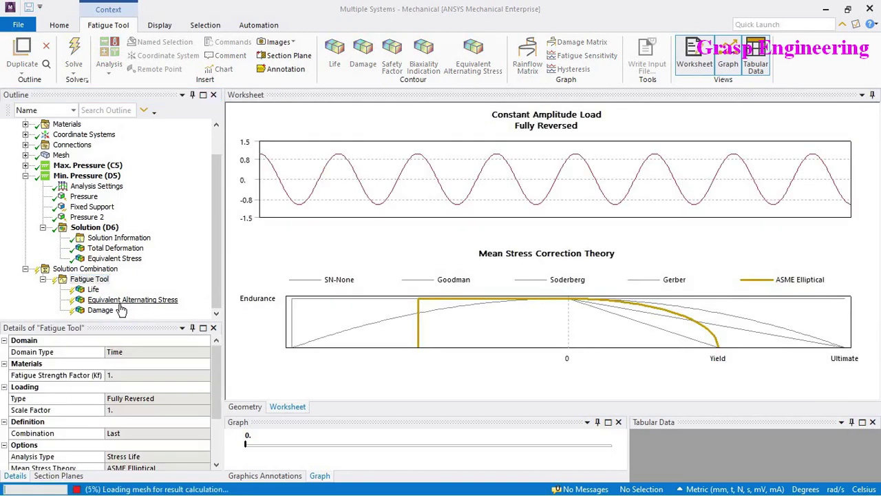
Display the Equivalent Alternating Stress and Life results, adjusting each legend to the visible range.
{"action": "left_click", "coordinate": [124, 300]}
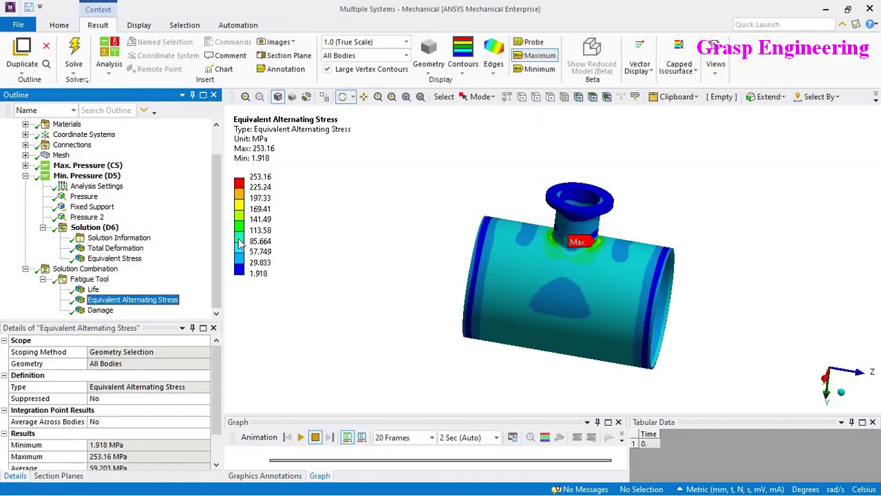
{"action": "right_click", "coordinate": [254, 135]}
{"action": "left_click", "coordinate": [349, 359]}
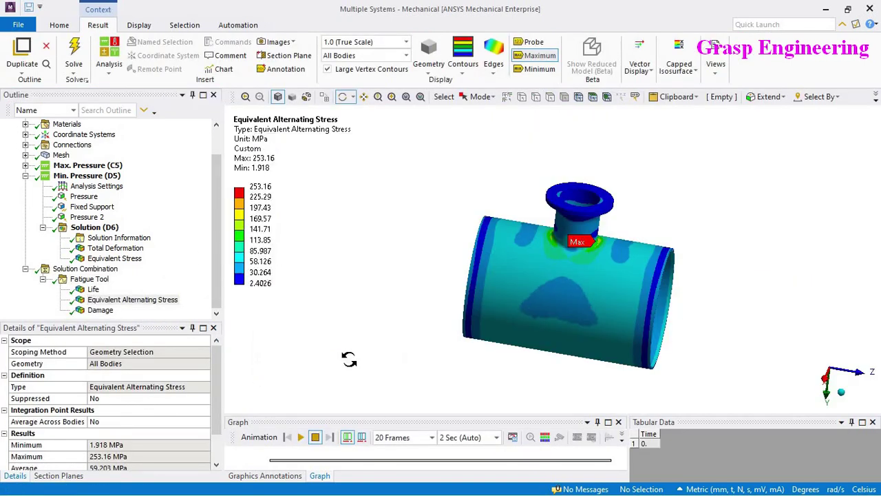
{"action": "left_click", "coordinate": [93, 289]}
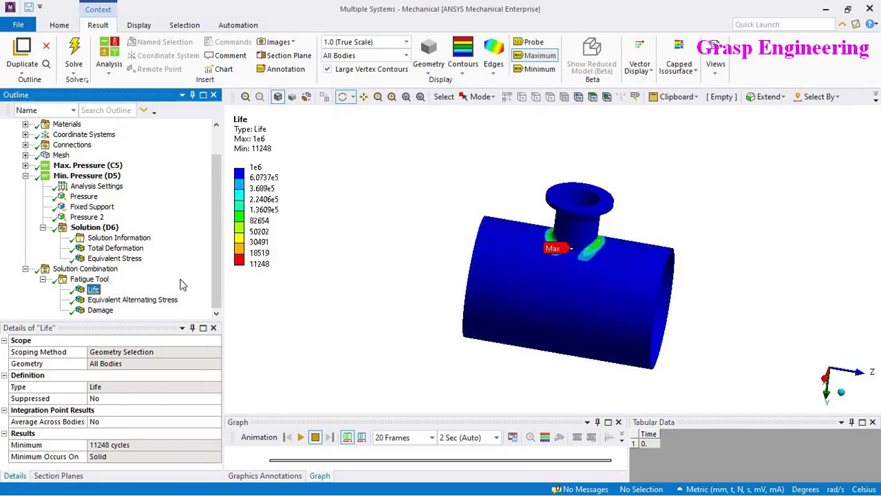
{"action": "right_click", "coordinate": [256, 155]}
{"action": "right_click", "coordinate": [254, 141]}
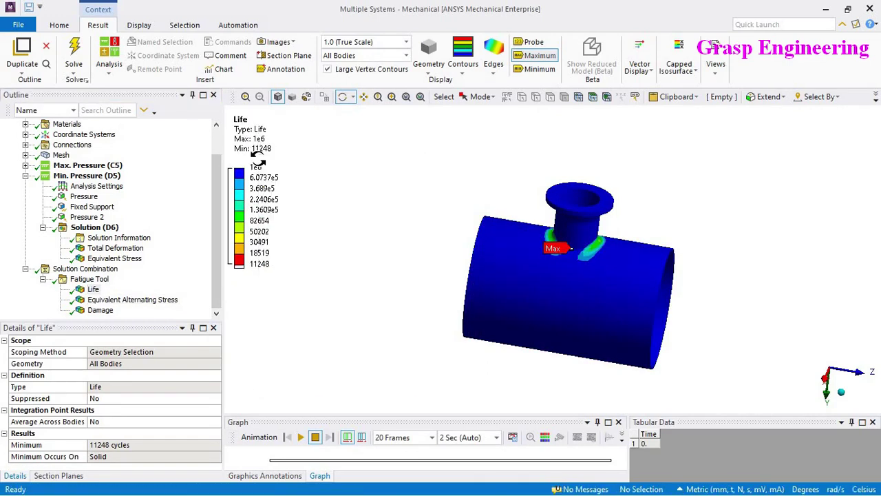
{"action": "left_click", "coordinate": [315, 366]}
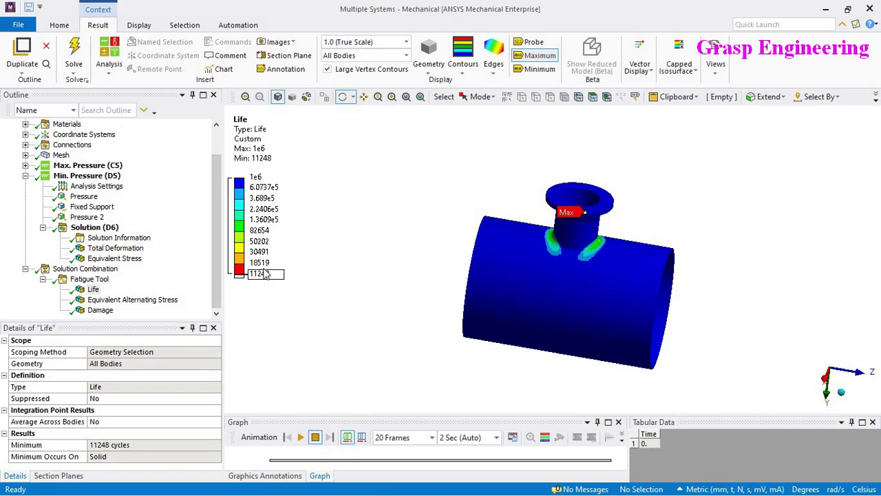
Switch to the Mechanical window of LC-1 and LC-2 and review the Max. Pressure and Min. Pressure loads.
{"action": "key", "text": "alt+Tab"}
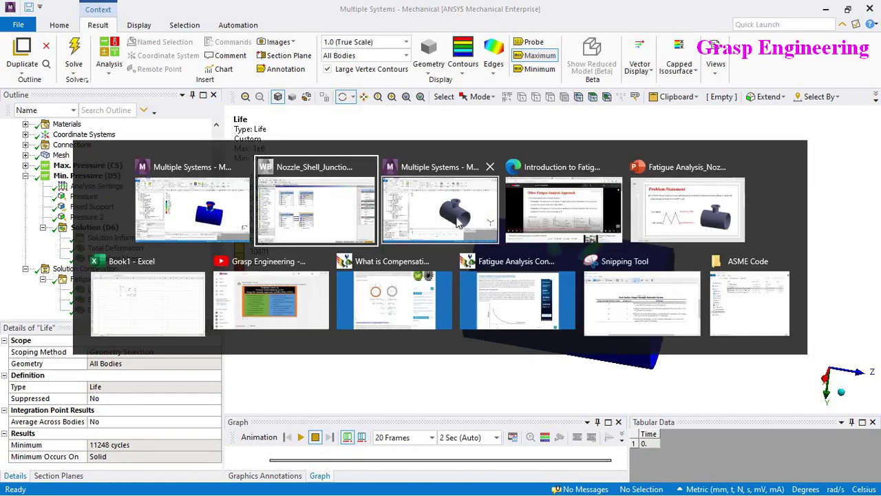
{"action": "left_click", "coordinate": [489, 226]}
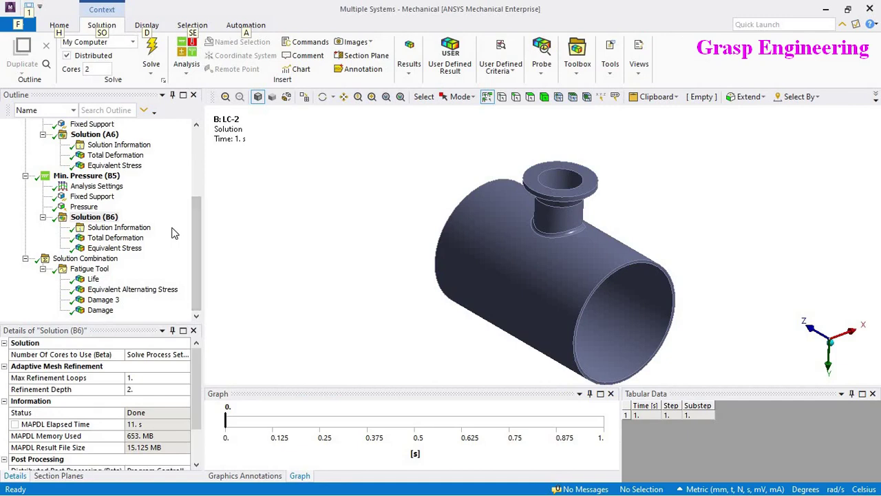
{"action": "left_click_drag", "start_coordinate": [193, 210], "coordinate": [194, 172]}
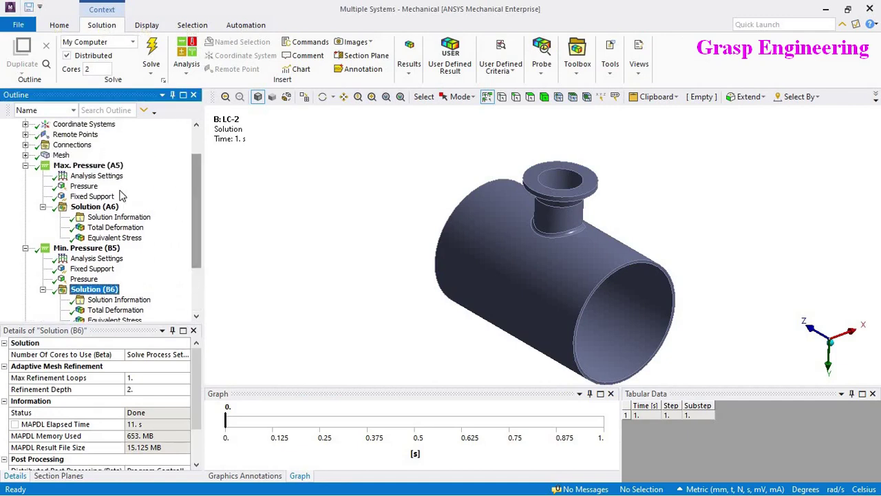
{"action": "left_click", "coordinate": [84, 186]}
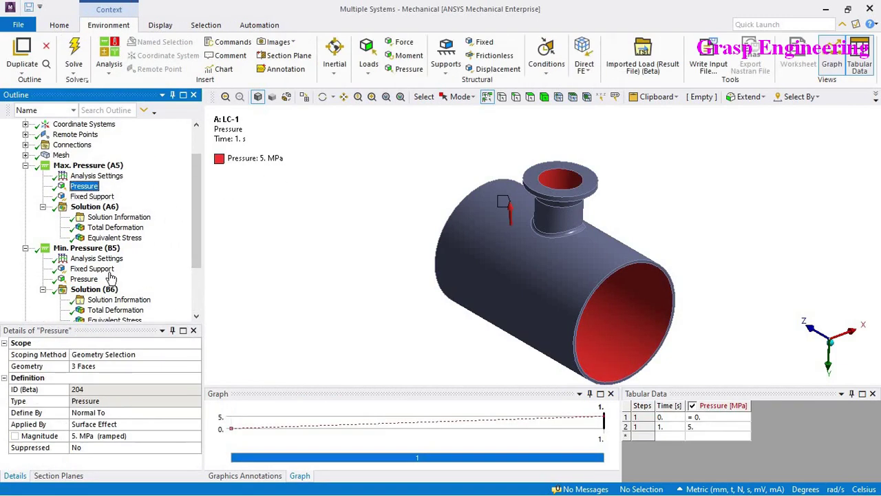
{"action": "left_click", "coordinate": [88, 280]}
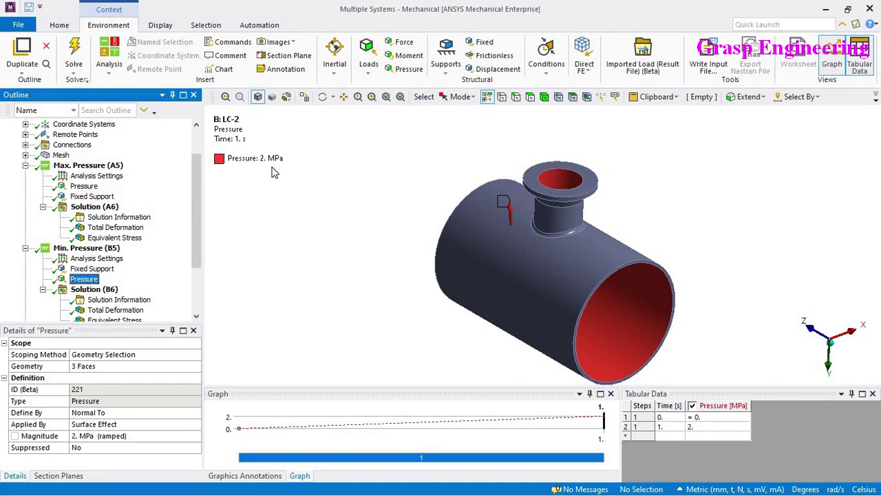
Display the mesh of the LC-1 and LC-2 model and examine it around the nozzle-shell junction.
{"action": "scroll", "coordinate": [434, 241], "scroll_direction": "down", "scroll_amount": 5}
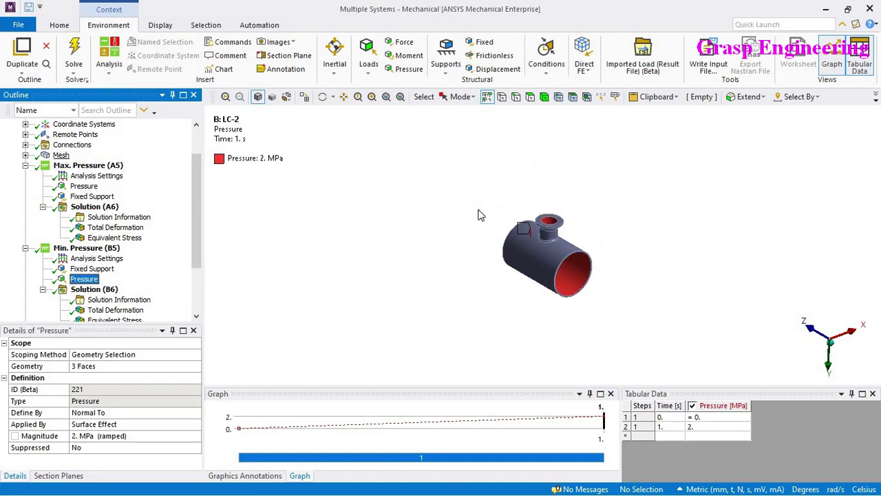
{"action": "left_click", "coordinate": [61, 155]}
{"action": "scroll", "coordinate": [600, 227], "scroll_direction": "up", "scroll_amount": 5}
{"action": "scroll", "coordinate": [600, 228], "scroll_direction": "up", "scroll_amount": 5}
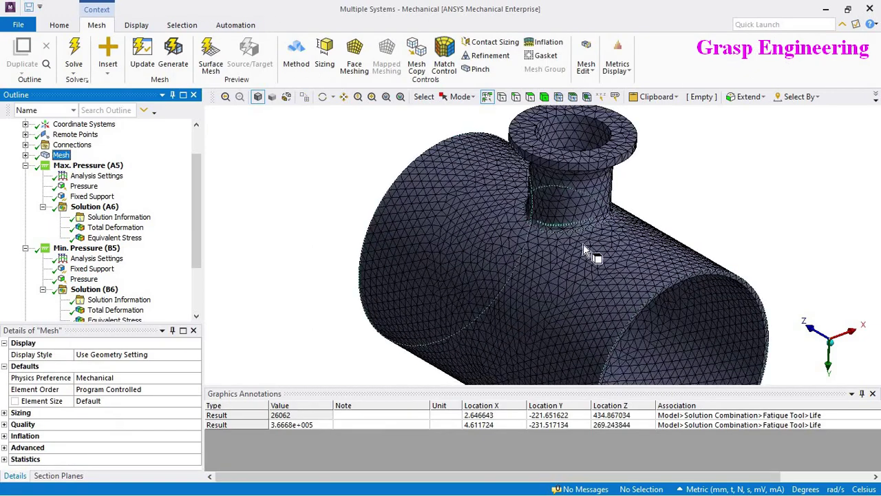
{"action": "scroll", "coordinate": [276, 189], "scroll_direction": "down", "scroll_amount": 5}
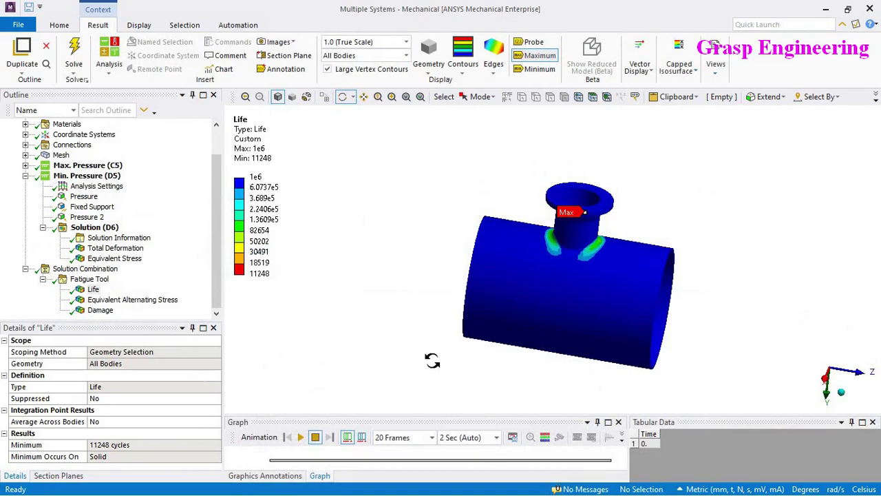
Switch to Workbench and reopen the Solution of Static Structural system D.
{"action": "key", "text": "alt+Tab"}
{"action": "key", "text": "alt+Tab"}
{"action": "left_click", "coordinate": [374, 189]}
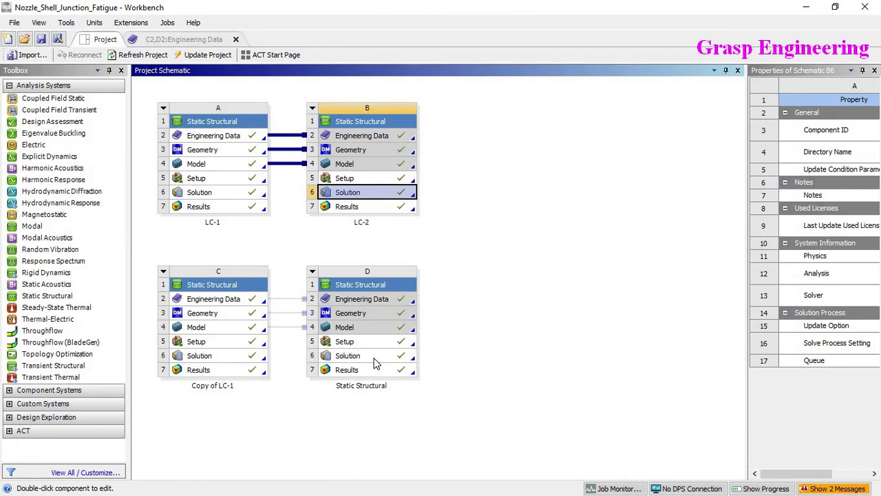
{"action": "double_click", "coordinate": [374, 362]}
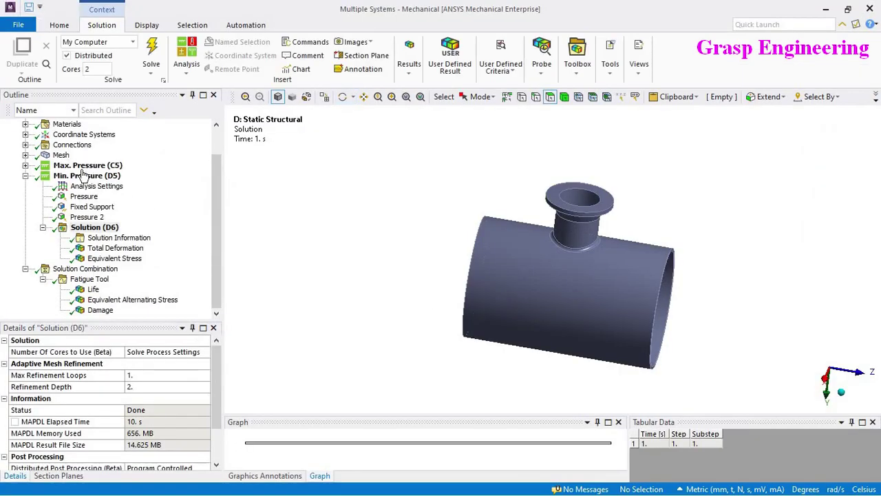
Examine the mesh near the nozzle junction, then display the Pressure 2 load and Equivalent Stress result of Min. Pressure.
{"action": "left_click", "coordinate": [61, 156]}
{"action": "scroll", "coordinate": [632, 284], "scroll_direction": "up", "scroll_amount": 10}
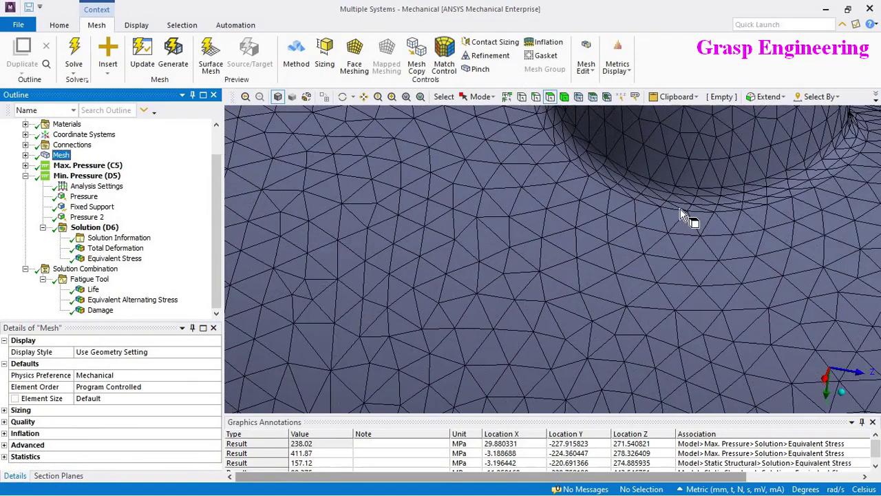
{"action": "scroll", "coordinate": [678, 234], "scroll_direction": "down", "scroll_amount": 10}
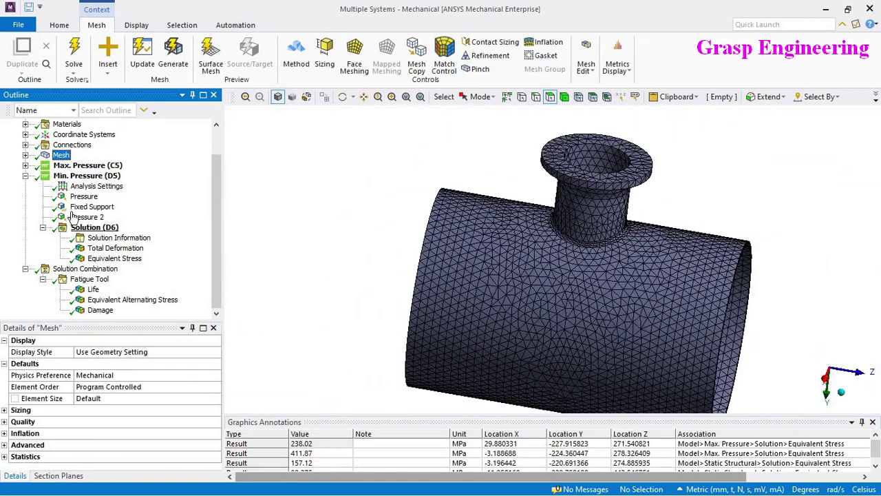
{"action": "left_click", "coordinate": [86, 218]}
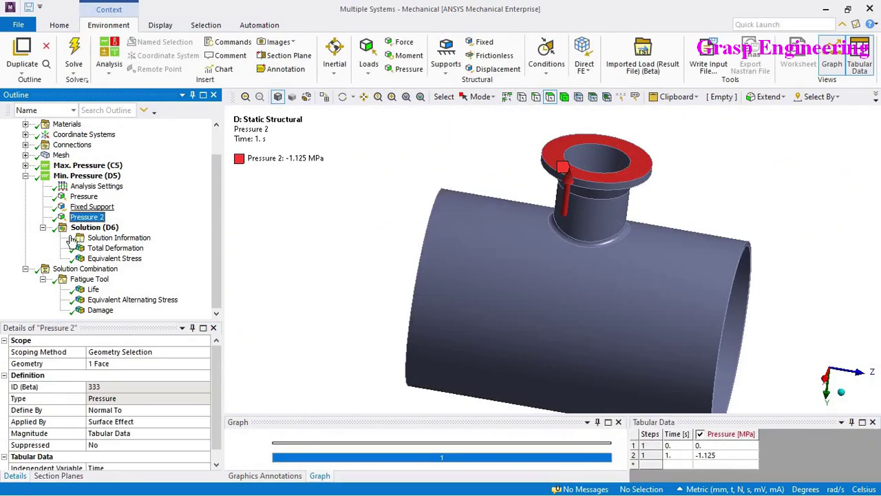
{"action": "left_click", "coordinate": [114, 258]}
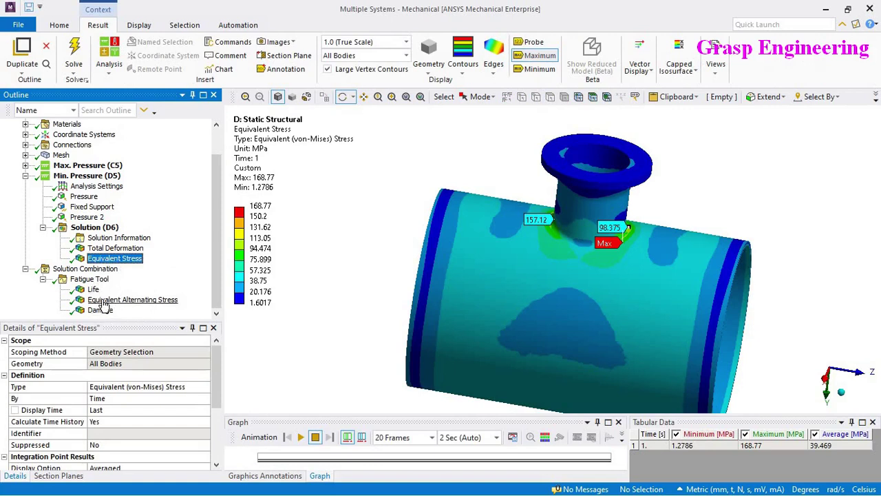
Display the Equivalent Alternating Stress and Life results of the Fatigue Tool, adjusting each legend to the visible range.
{"action": "left_click", "coordinate": [102, 301]}
{"action": "right_click", "coordinate": [260, 154]}
{"action": "left_click", "coordinate": [289, 375]}
{"action": "left_click", "coordinate": [94, 289]}
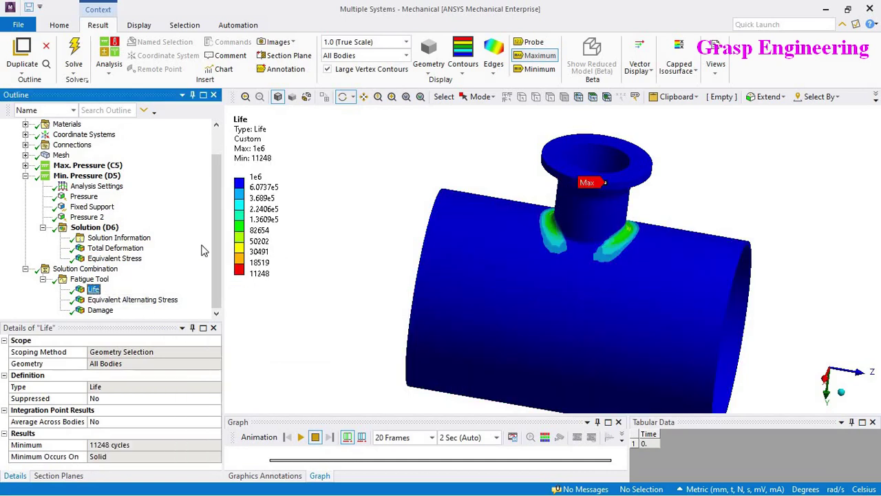
{"action": "right_click", "coordinate": [257, 137]}
{"action": "left_click", "coordinate": [331, 366]}
{"action": "left_click_drag", "start_coordinate": [504, 313], "coordinate": [482, 323]}
Set the Fatigue Tool's Fatigue Strength Factor (Kf) to 0.8 and re-evaluate the fatigue results.
{"action": "left_click", "coordinate": [88, 279]}
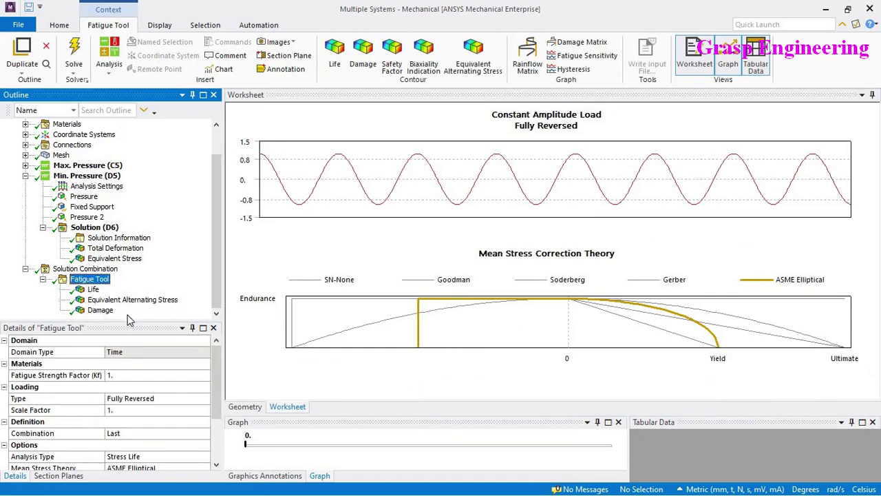
{"action": "left_click", "coordinate": [124, 375]}
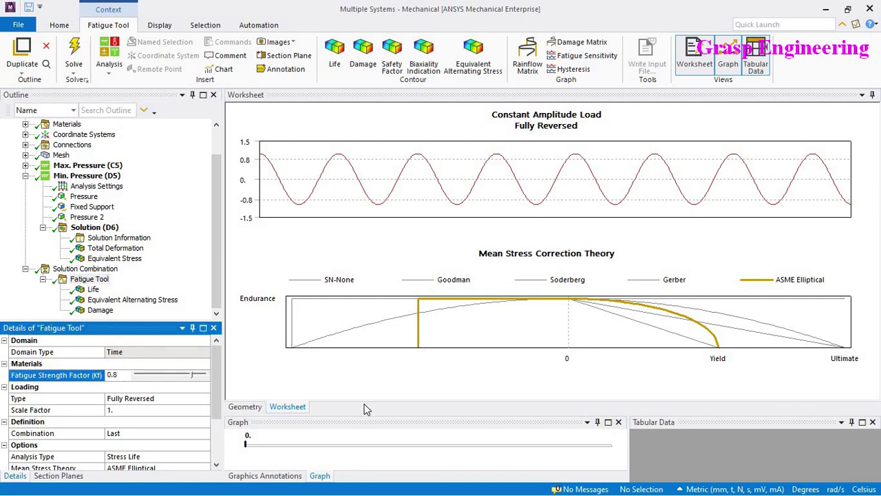
{"action": "left_click", "coordinate": [369, 384]}
{"action": "right_click", "coordinate": [81, 281]}
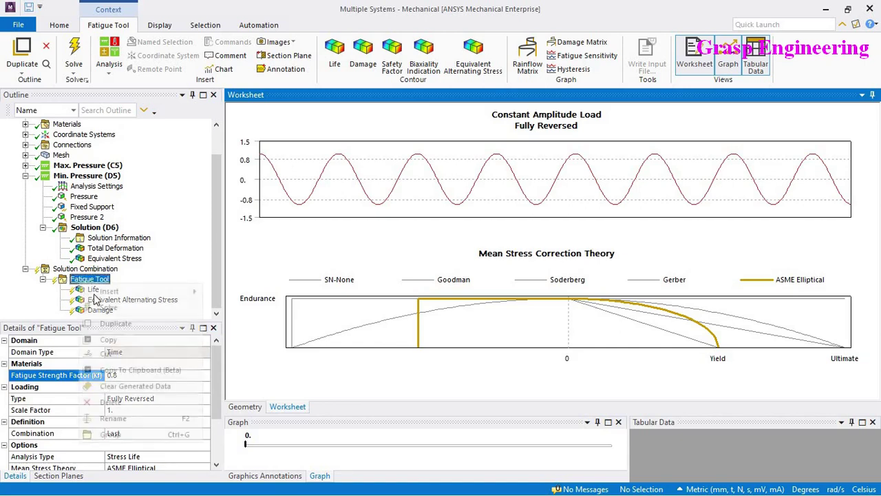
{"action": "left_click", "coordinate": [117, 308]}
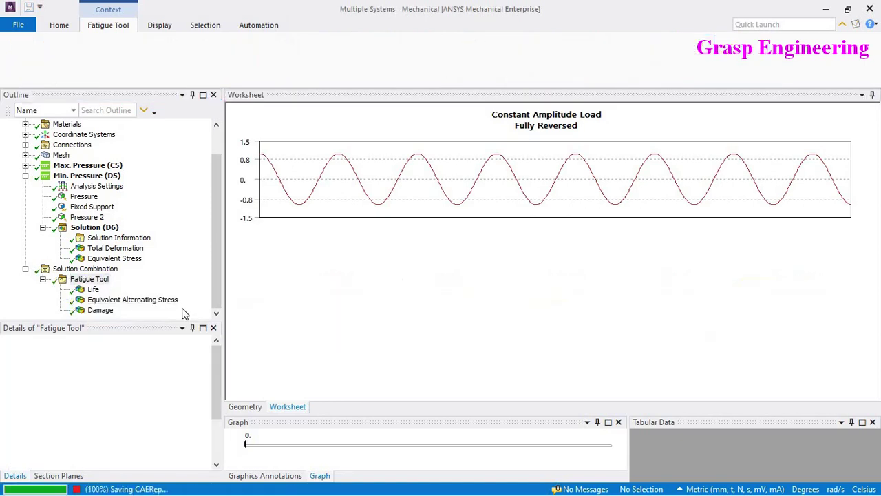
Review the Life and Damage contours for the reduced strength factor, adjusting both legends to the visible range.
{"action": "left_click", "coordinate": [91, 290]}
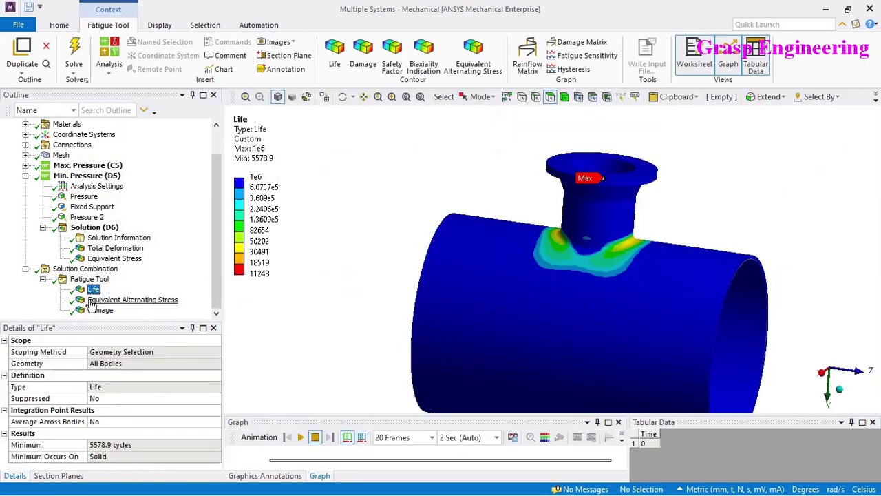
{"action": "right_click", "coordinate": [255, 137]}
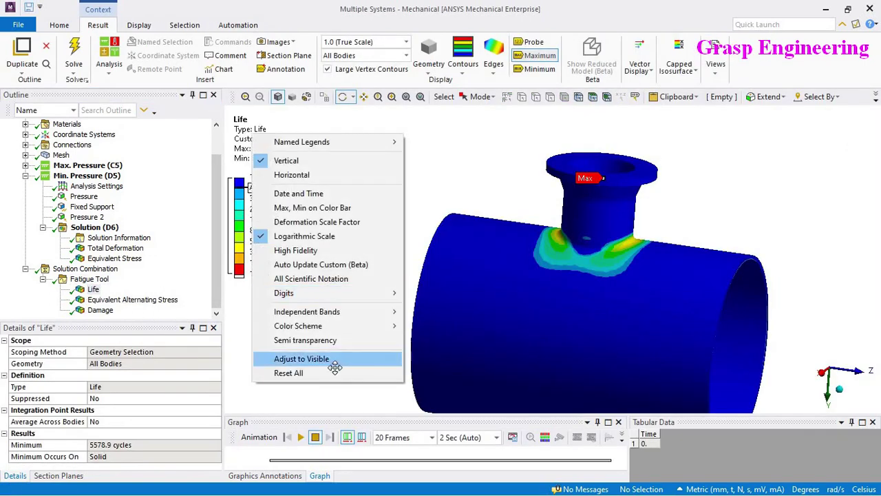
{"action": "left_click", "coordinate": [332, 360]}
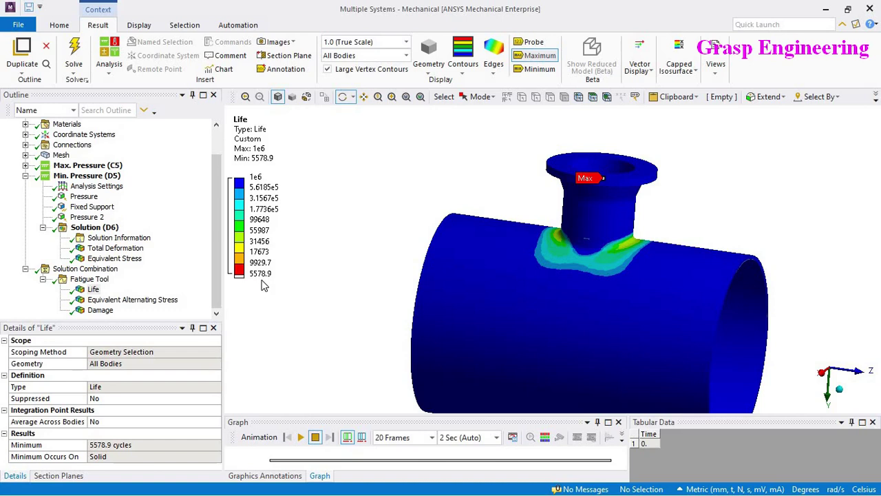
{"action": "left_click", "coordinate": [93, 311]}
{"action": "right_click", "coordinate": [261, 150]}
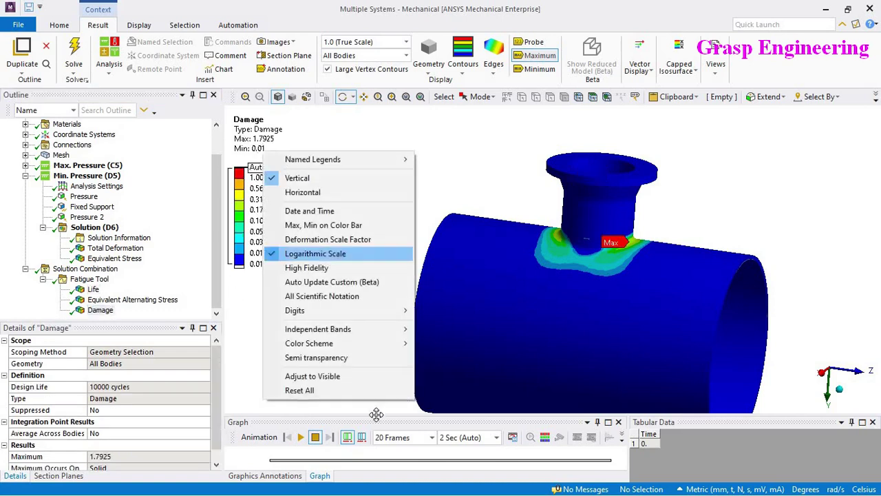
{"action": "left_click", "coordinate": [345, 390]}
{"action": "scroll", "coordinate": [456, 289], "scroll_direction": "down", "scroll_amount": 2}
{"action": "left_click", "coordinate": [92, 290]}
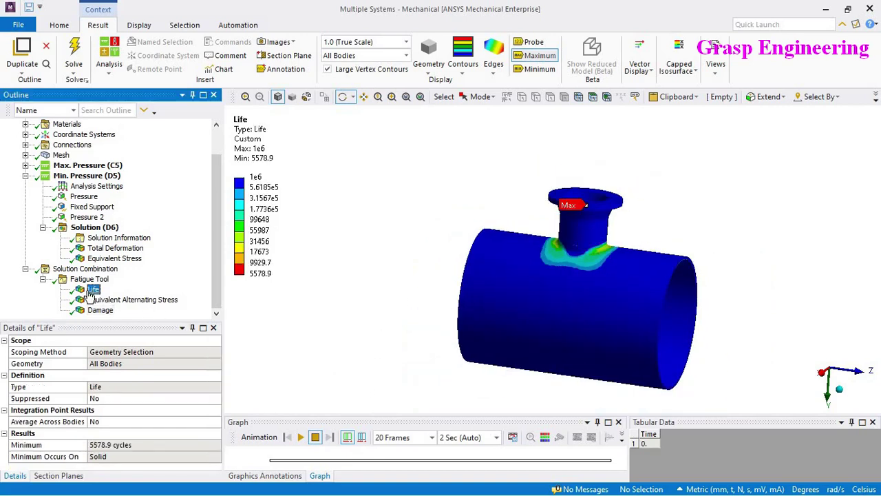
Set the Fatigue Tool's Fatigue Strength Factor (Kf) back to 1.
{"action": "left_click", "coordinate": [103, 280]}
{"action": "left_click", "coordinate": [126, 376]}
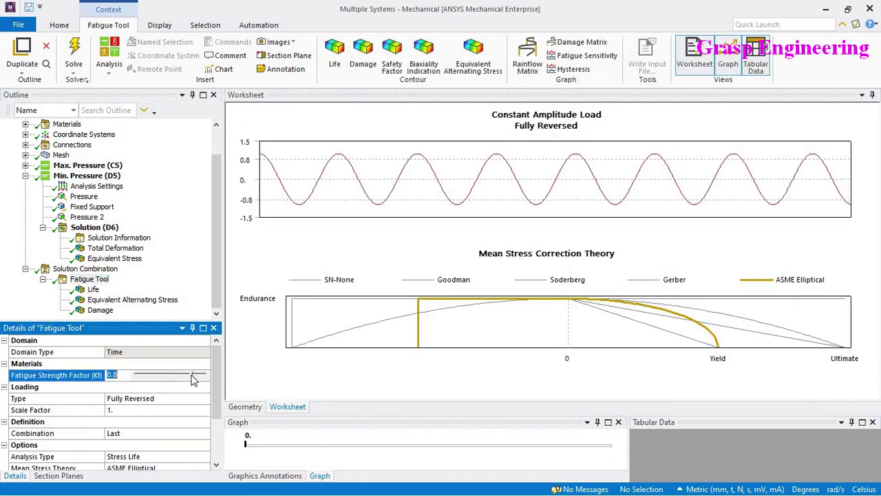
{"action": "left_click_drag", "start_coordinate": [194, 376], "coordinate": [274, 384]}
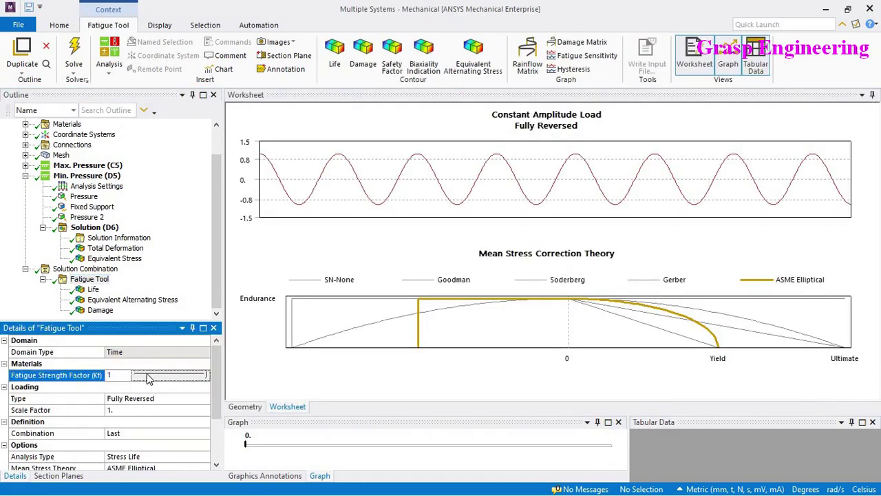
{"action": "left_click", "coordinate": [248, 356]}
Change the Fatigue Tool's Mean Stress Theory to Goodman and re-evaluate the fatigue results.
{"action": "scroll", "coordinate": [170, 423], "scroll_direction": "down", "scroll_amount": 2}
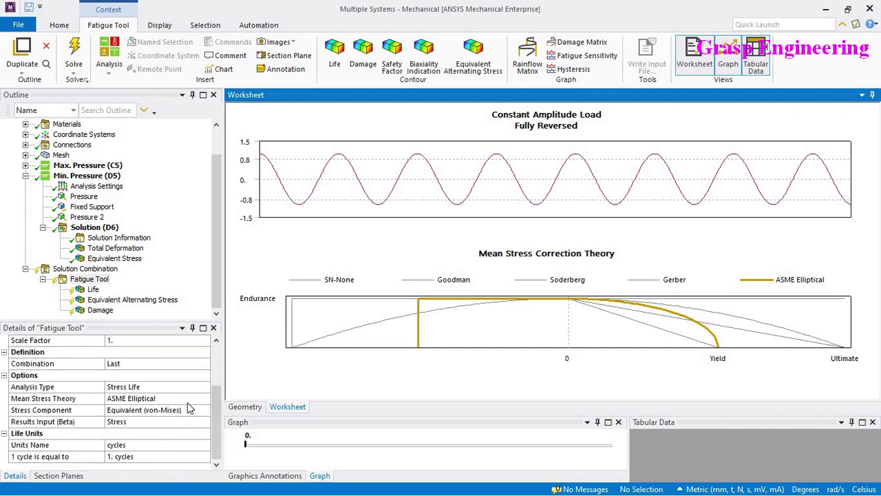
{"action": "left_click", "coordinate": [209, 403]}
{"action": "left_click", "coordinate": [206, 400]}
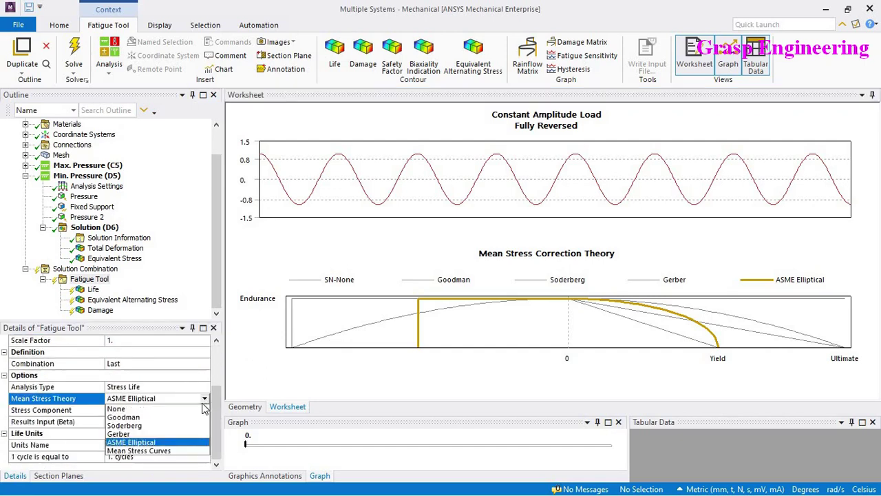
{"action": "left_click", "coordinate": [123, 416]}
{"action": "right_click", "coordinate": [89, 279]}
{"action": "left_click", "coordinate": [136, 303]}
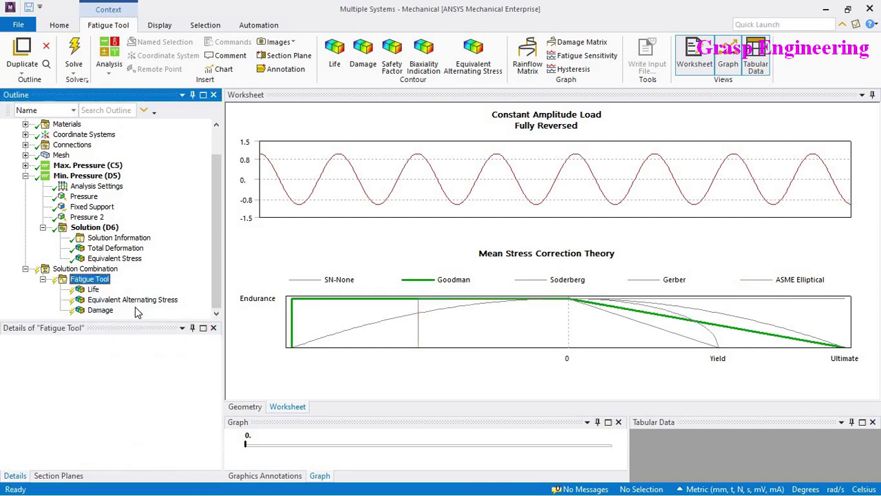
Display the Goodman-based Life, Equivalent Alternating Stress and Damage results, adjusting the Life and Damage legends to the visible range.
{"action": "left_click", "coordinate": [93, 290]}
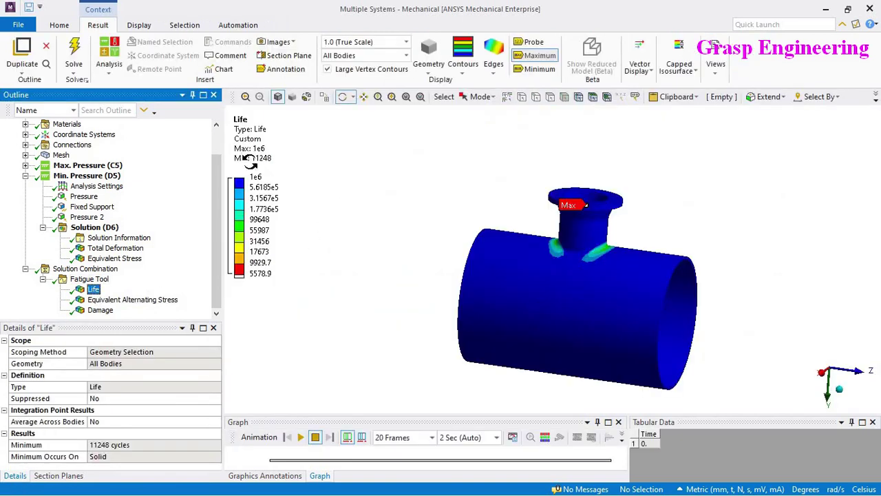
{"action": "right_click", "coordinate": [246, 159]}
{"action": "left_click", "coordinate": [345, 383]}
{"action": "left_click", "coordinate": [120, 301]}
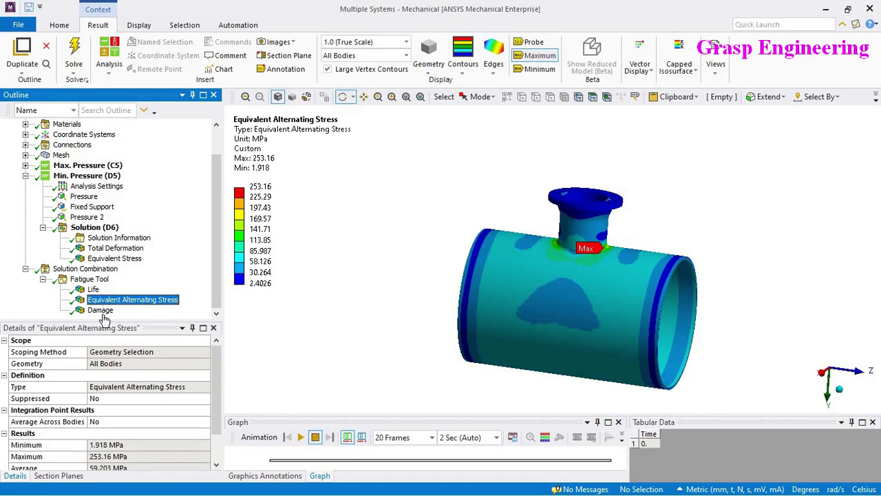
{"action": "left_click", "coordinate": [111, 310]}
{"action": "right_click", "coordinate": [268, 138]}
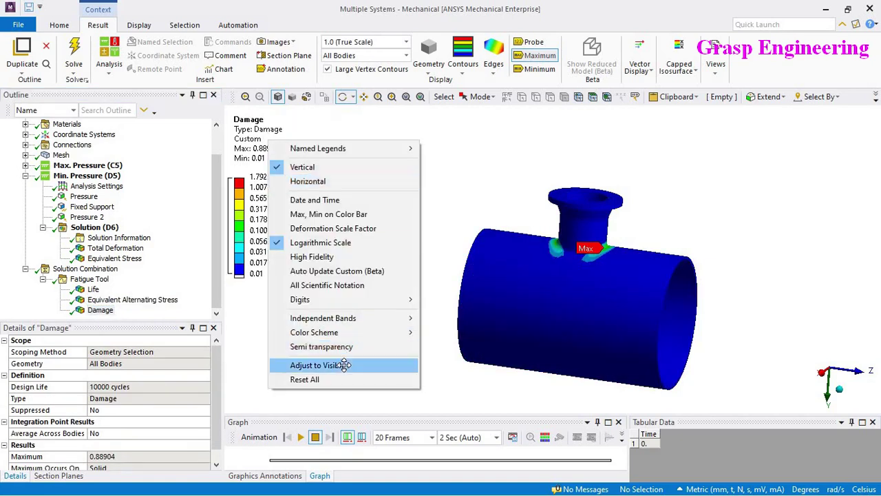
{"action": "left_click", "coordinate": [372, 365]}
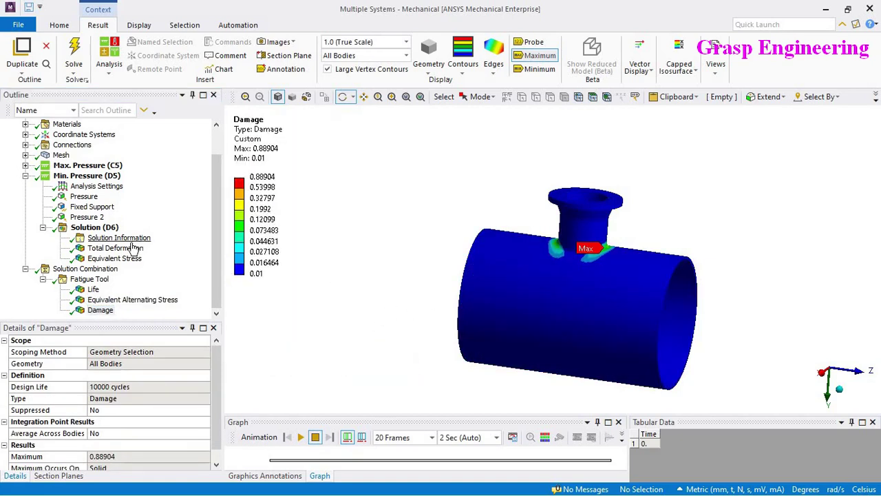
Review the Max. Pressure and Min. Pressure load setups and the Fatigue Tool worksheet.
{"action": "left_click", "coordinate": [26, 176]}
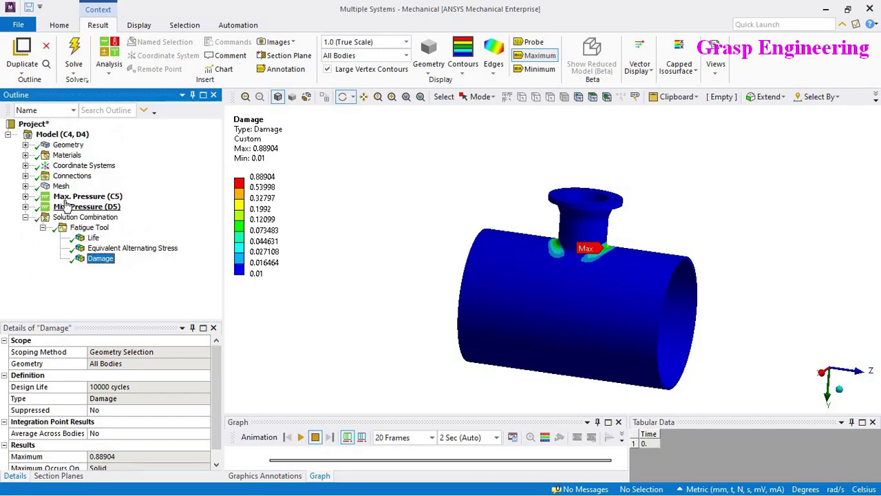
{"action": "left_click", "coordinate": [62, 197]}
{"action": "left_click", "coordinate": [77, 206]}
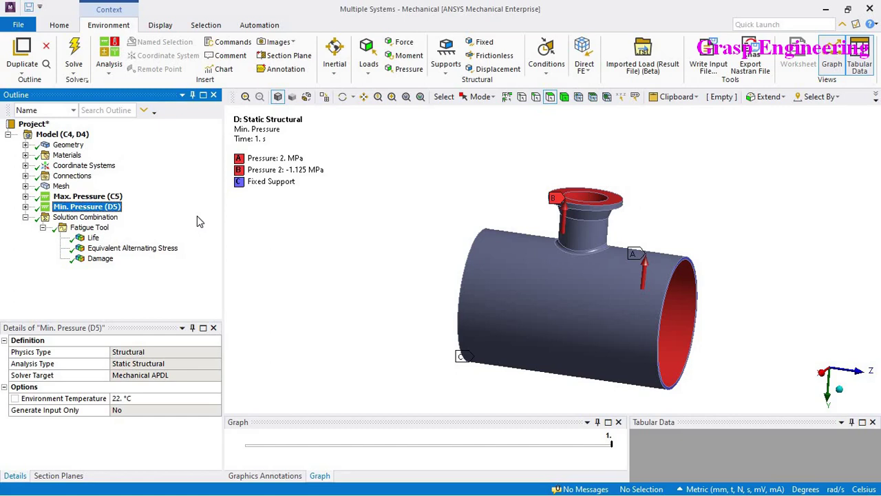
{"action": "left_click", "coordinate": [96, 230]}
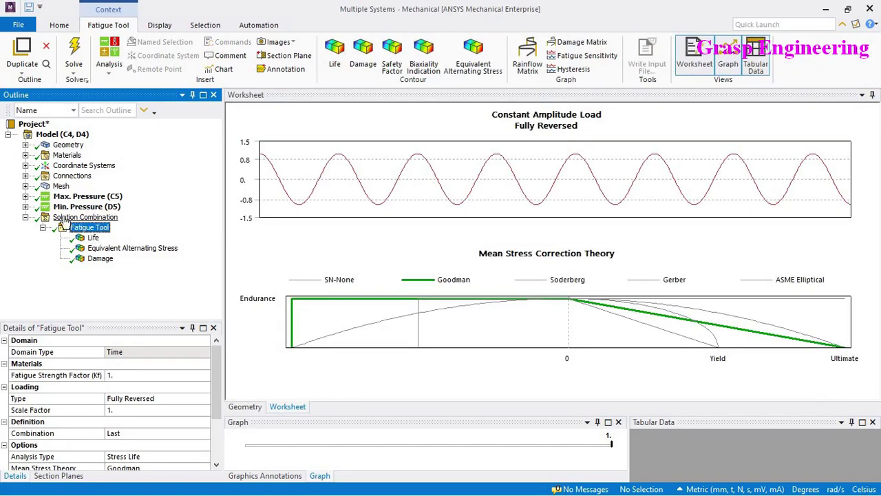
Inspect the internal Pressure load of Max. Pressure and compare the full load sets of Max. Pressure and Min. Pressure.
{"action": "left_click", "coordinate": [26, 196]}
{"action": "left_click", "coordinate": [84, 217]}
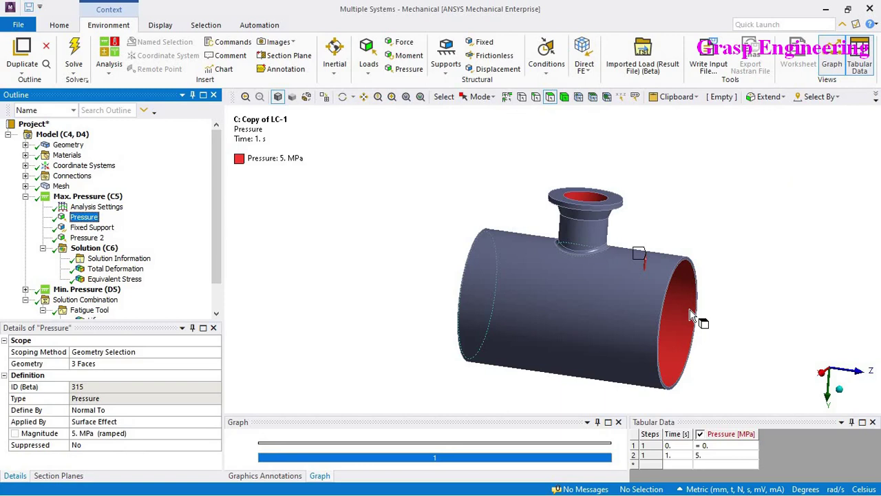
{"action": "left_click", "coordinate": [88, 196]}
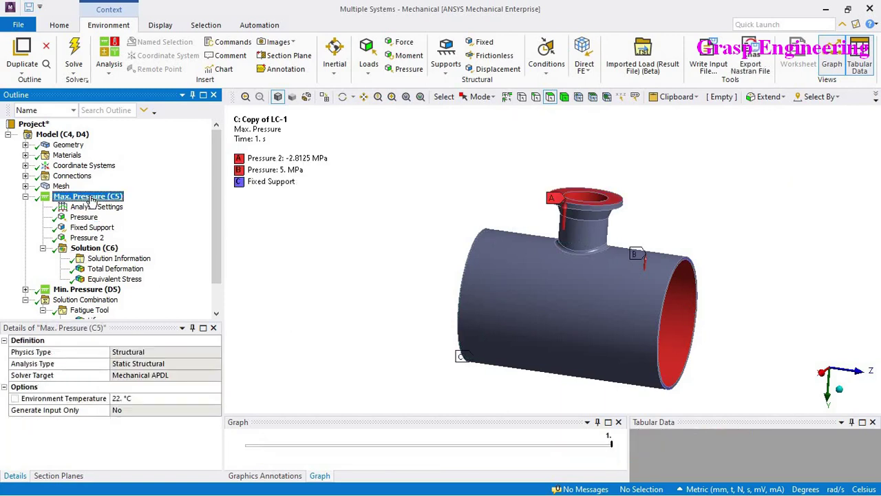
{"action": "left_click", "coordinate": [89, 290]}
{"action": "left_click", "coordinate": [107, 200]}
{"action": "left_click", "coordinate": [88, 290]}
Review the Solution Combination worksheet and the Fatigue Tool's loading, analysis type and mean stress settings.
{"action": "left_click", "coordinate": [85, 300]}
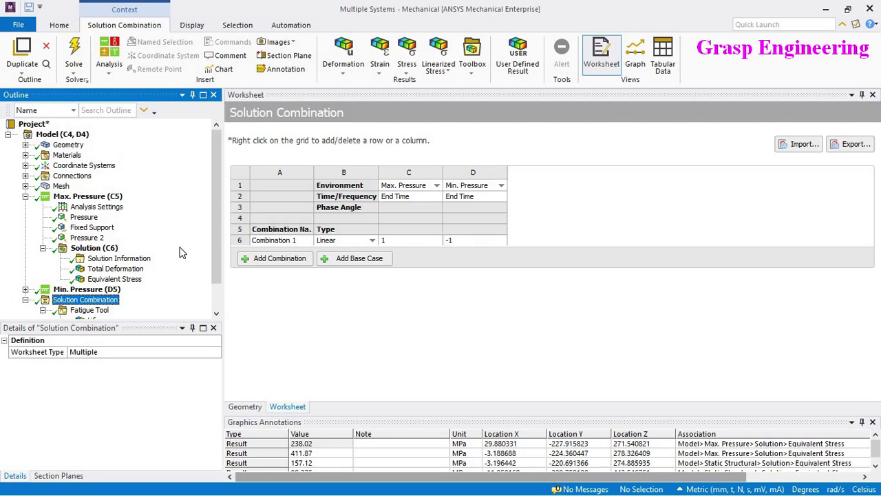
{"action": "scroll", "coordinate": [138, 268], "scroll_direction": "down", "scroll_amount": 1}
{"action": "left_click", "coordinate": [91, 280]}
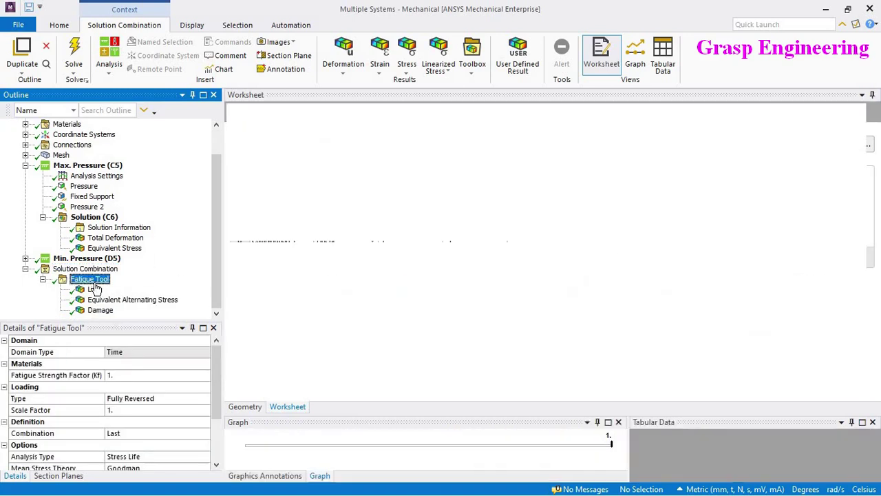
{"action": "scroll", "coordinate": [173, 413], "scroll_direction": "down", "scroll_amount": 2}
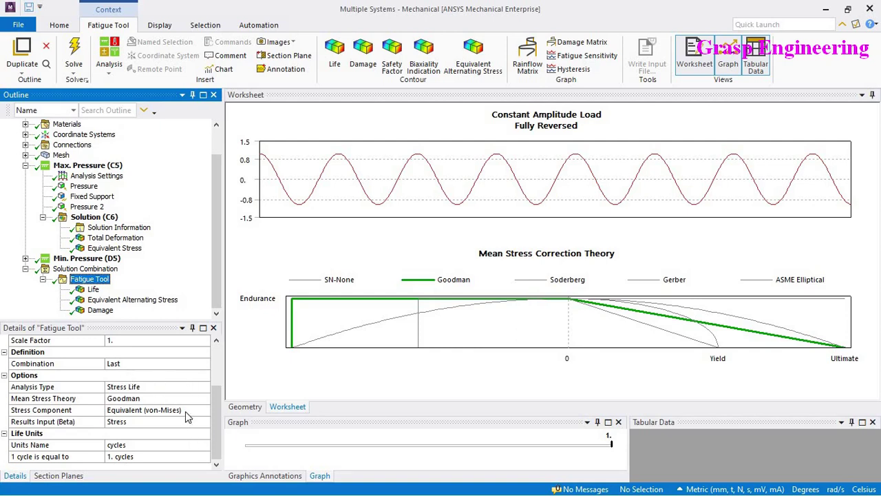
Display the Fatigue Tool's Life, Equivalent Alternating Stress and Damage results in turn.
{"action": "left_click", "coordinate": [94, 290]}
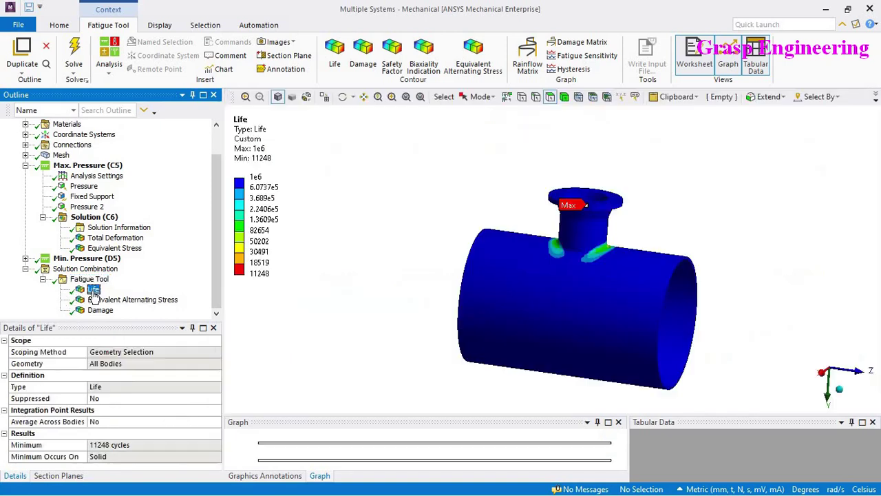
{"action": "left_click", "coordinate": [127, 303]}
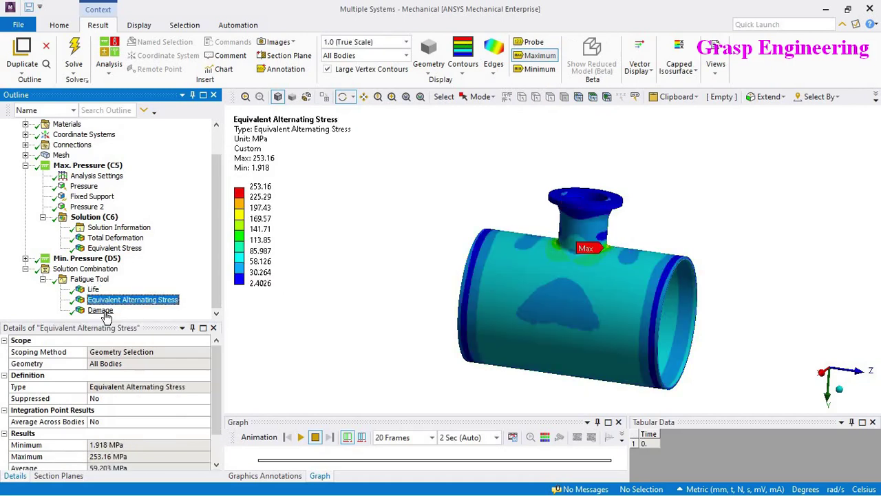
{"action": "left_click", "coordinate": [100, 310]}
Insert a Safety Factor result under the Fatigue Tool.
{"action": "left_click", "coordinate": [89, 278]}
{"action": "right_click", "coordinate": [93, 279]}
{"action": "mouse_move", "coordinate": [143, 290]}
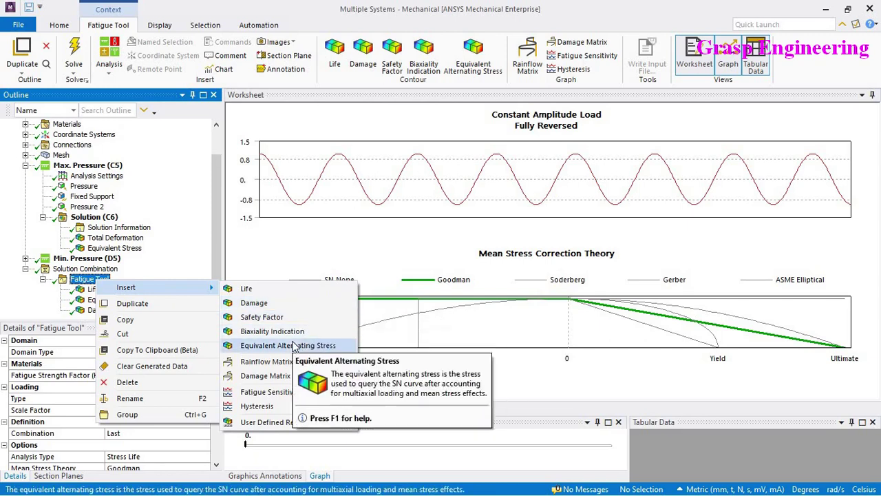
{"action": "left_click", "coordinate": [264, 321]}
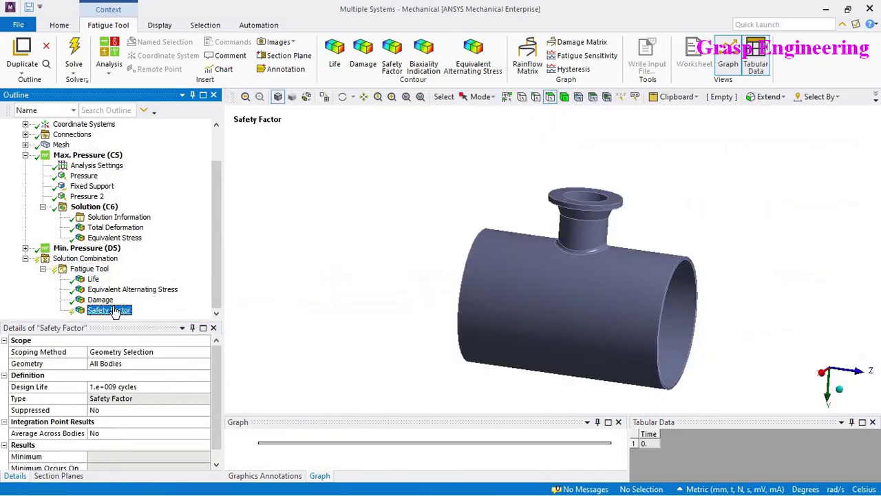
Evaluate the new Safety Factor result and review the Fatigue Tool's Damage, Equivalent Alternating Stress and Life contours.
{"action": "right_click", "coordinate": [117, 310]}
{"action": "left_click", "coordinate": [146, 121]}
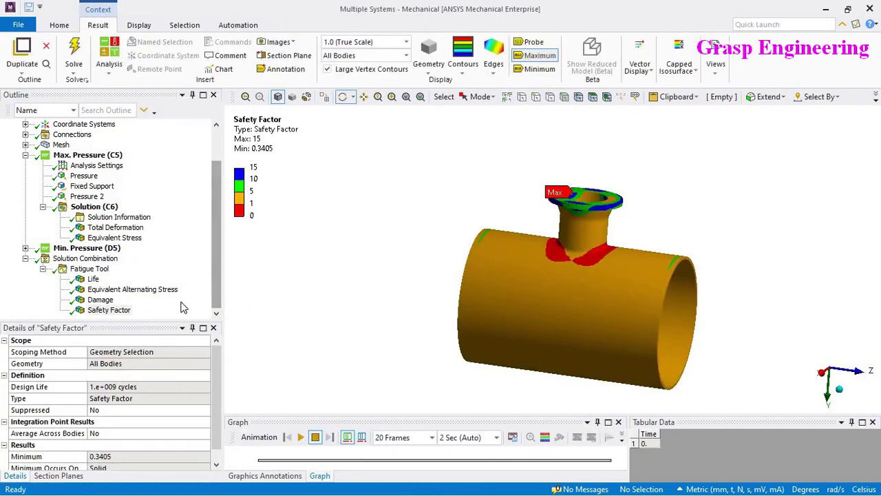
{"action": "left_click", "coordinate": [96, 301]}
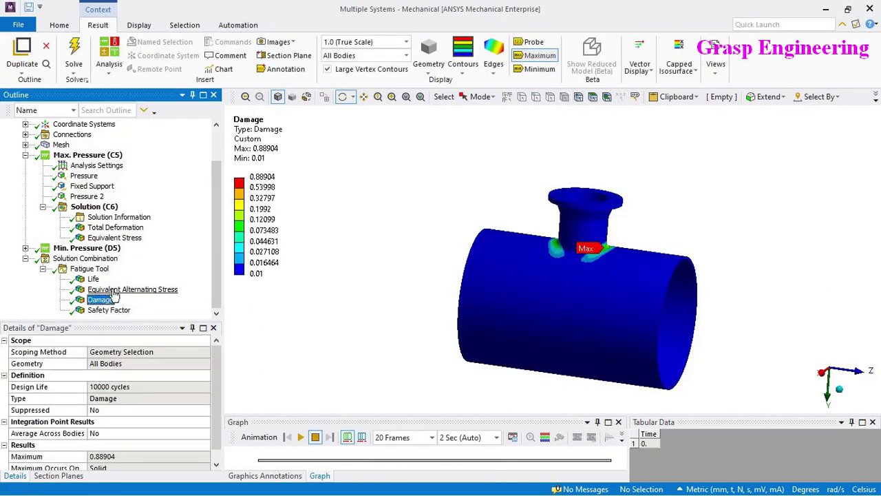
{"action": "left_click", "coordinate": [116, 289]}
{"action": "left_click", "coordinate": [93, 278]}
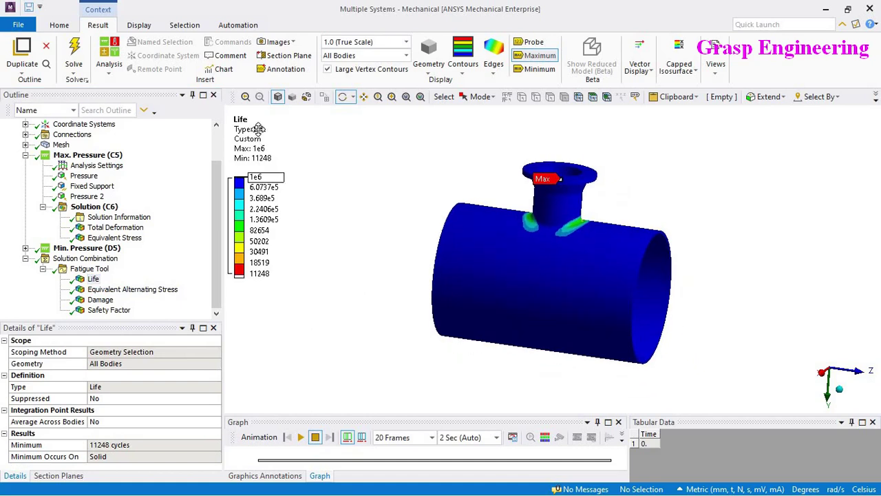
{"action": "right_click", "coordinate": [256, 128]}
{"action": "left_click", "coordinate": [363, 357]}
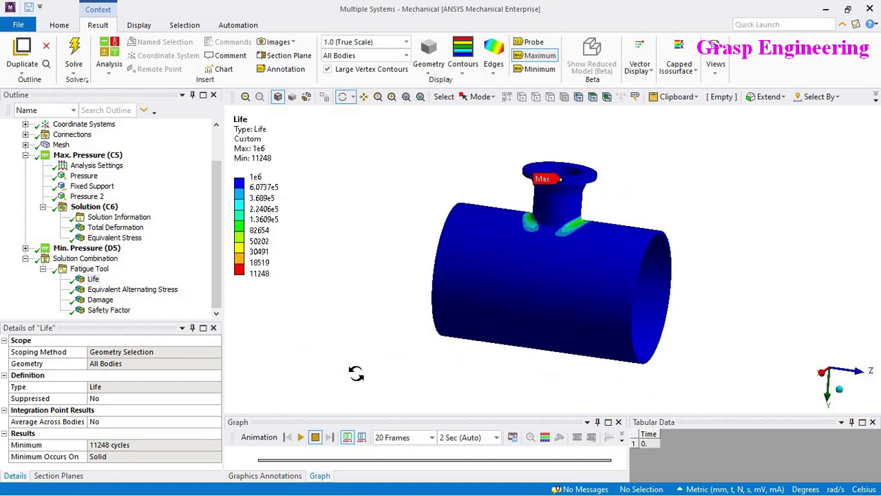
Switch to the web browser and show the Grasp Engineering YouTube post on the pressure vessel analysis training course.
{"action": "key", "text": "alt+Tab"}
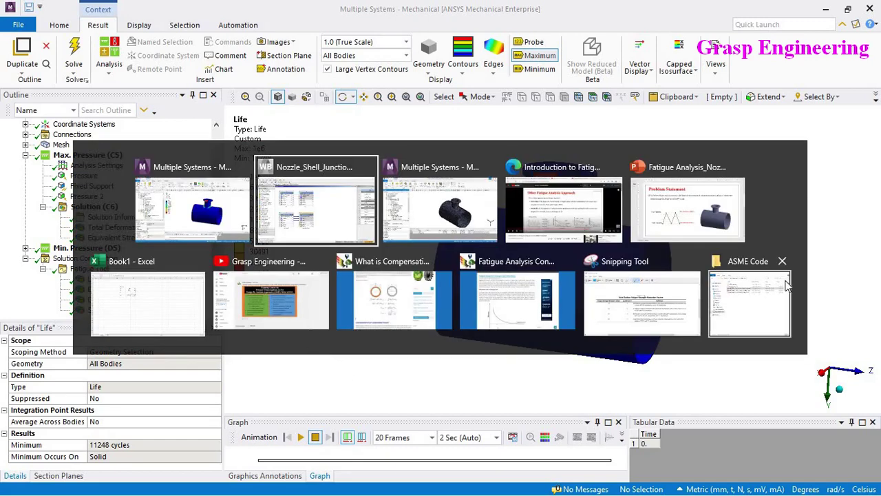
{"action": "left_click", "coordinate": [581, 217]}
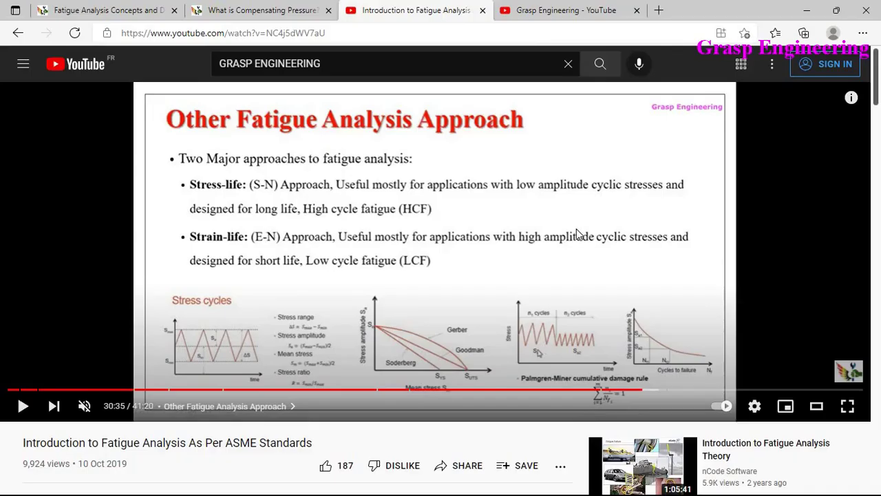
{"action": "left_click", "coordinate": [531, 9]}
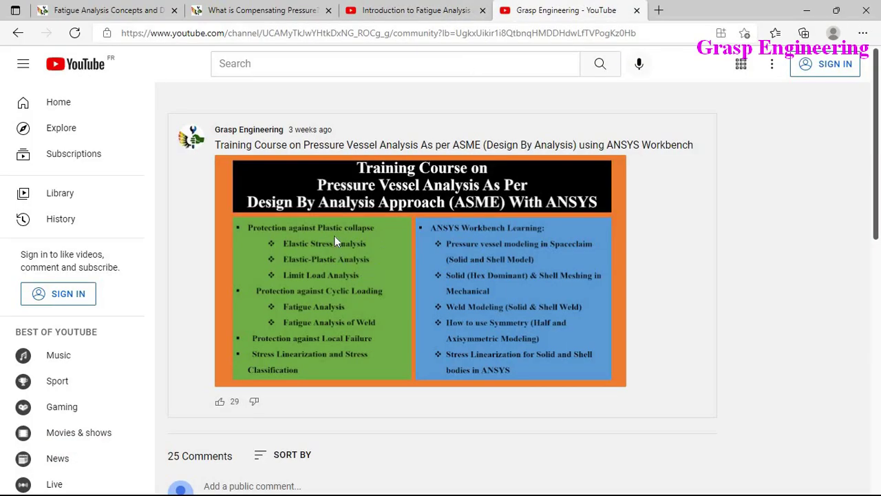